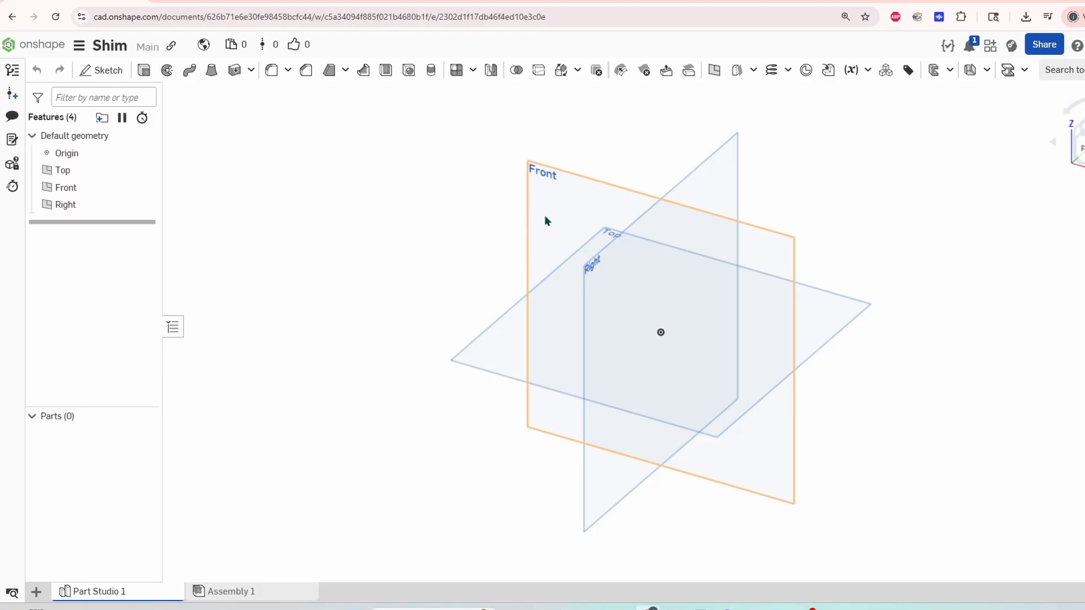
Start a sketch on the Front plane and import the image chrome_3M1wjJeCk3.png into the document
click(559, 219)
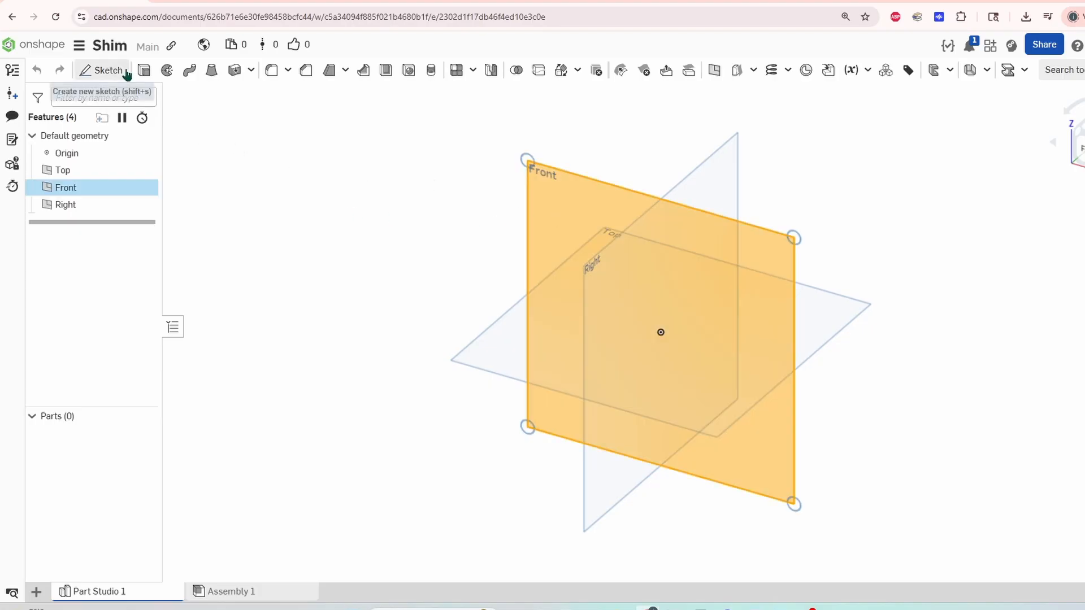
click(108, 70)
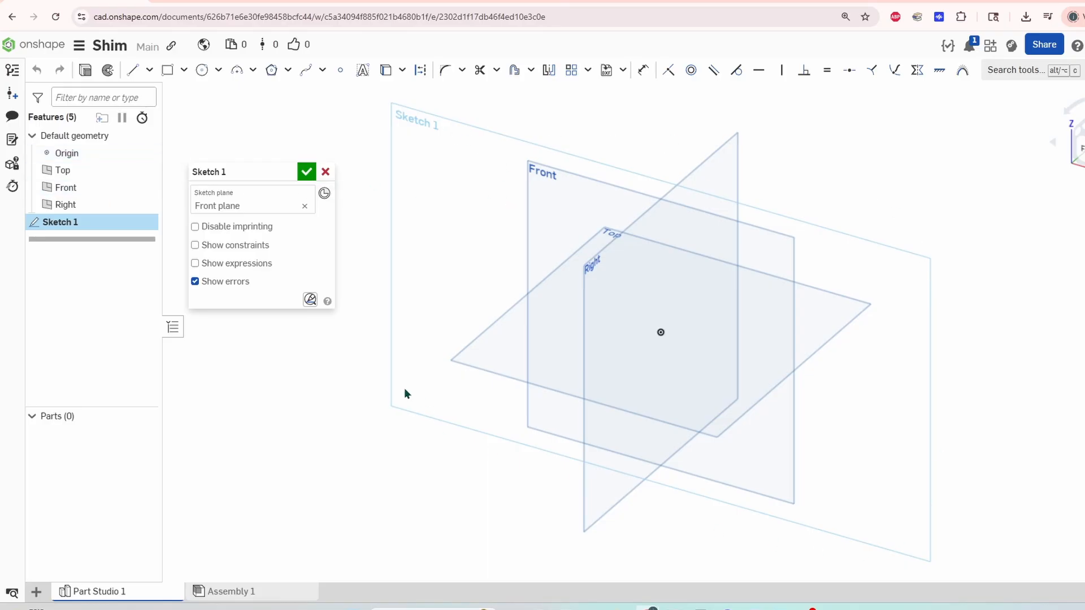
click(623, 69)
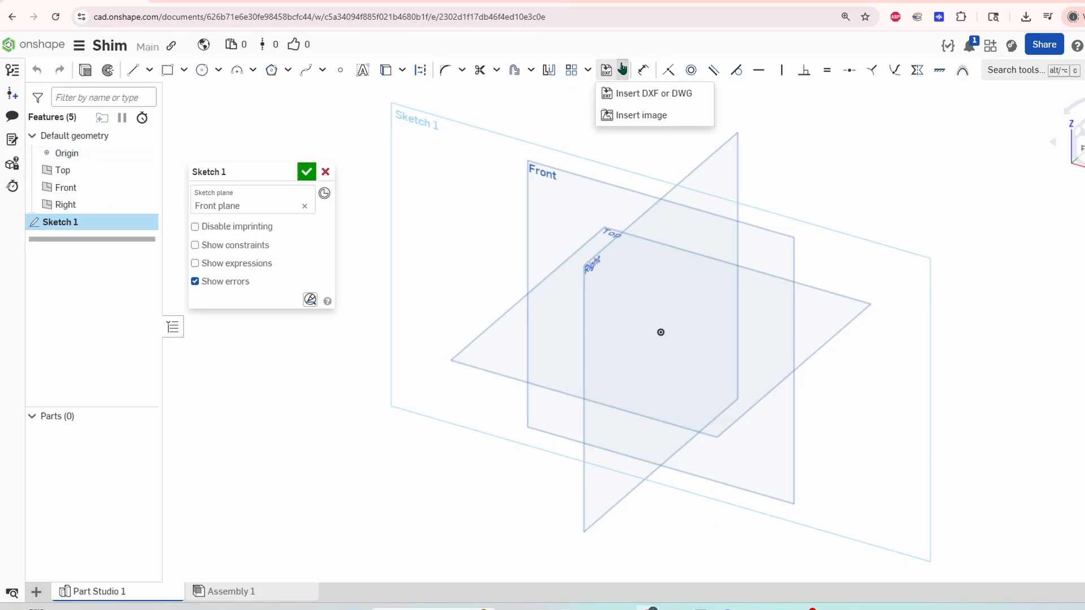
click(637, 117)
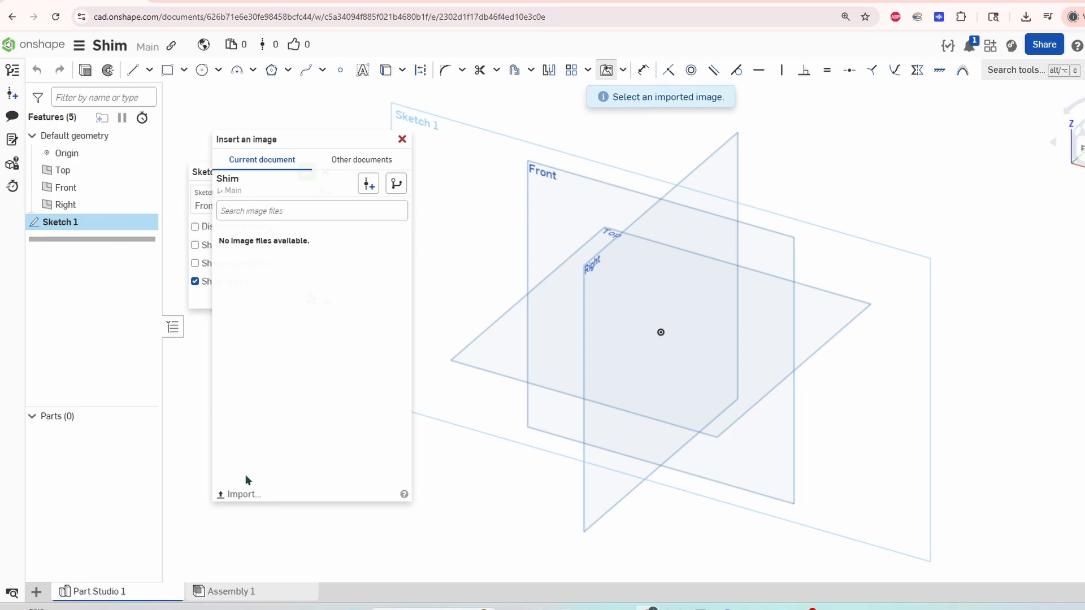
click(234, 494)
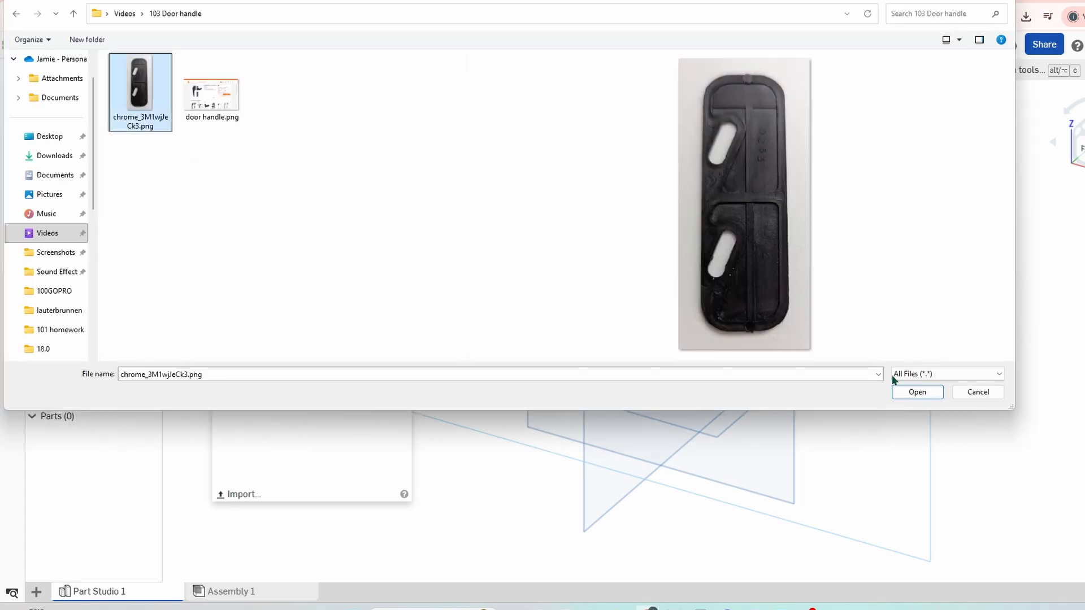
click(904, 394)
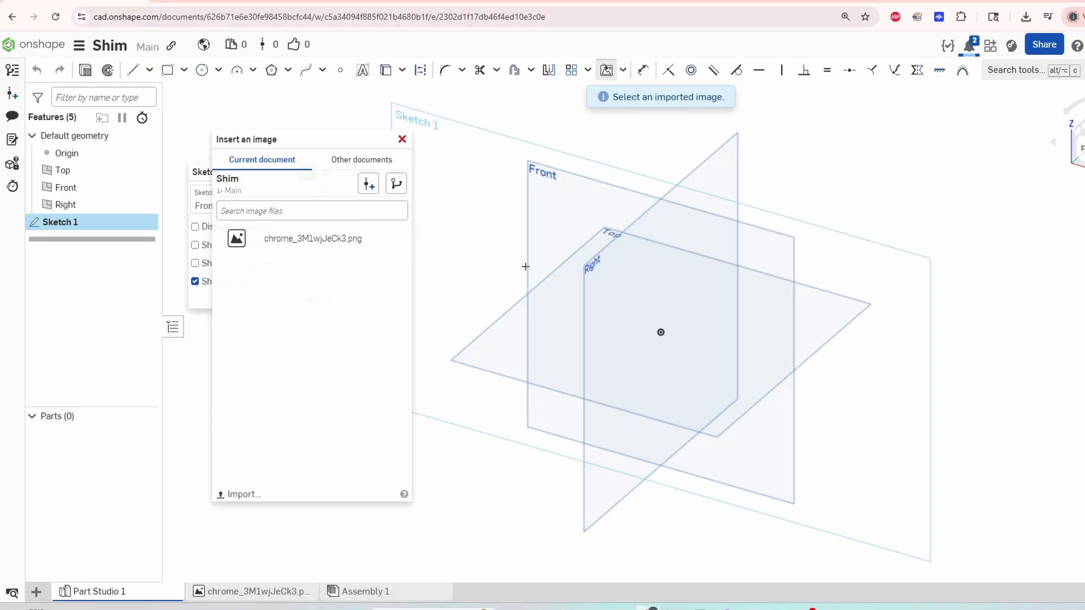
Place the imported chrome_3M1wjJeCk3.png image in the sketch with its lower-left corner on the origin, extending upward
click(306, 240)
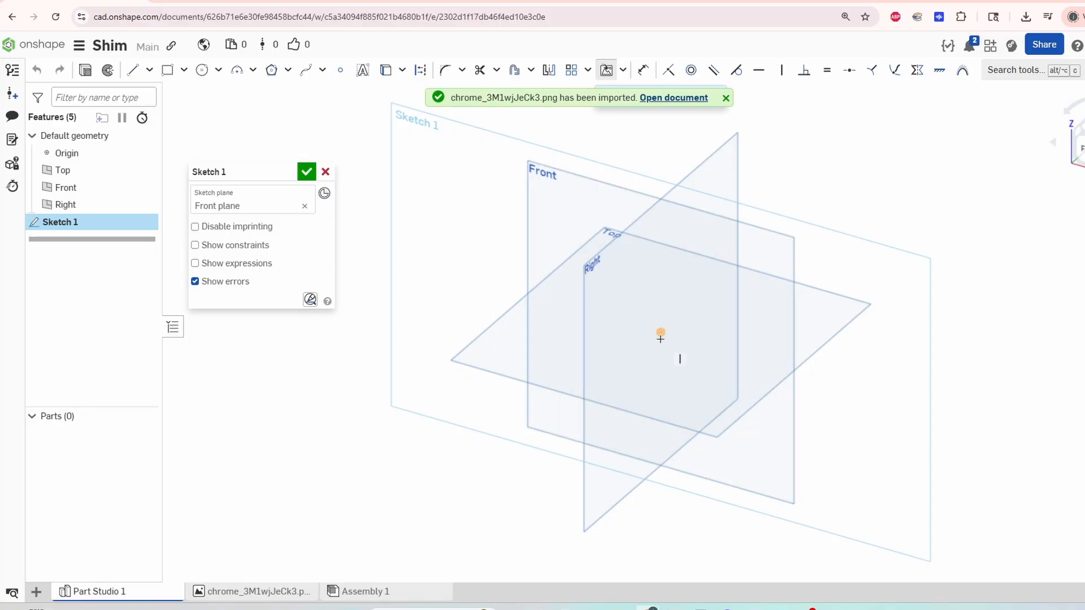
click(659, 332)
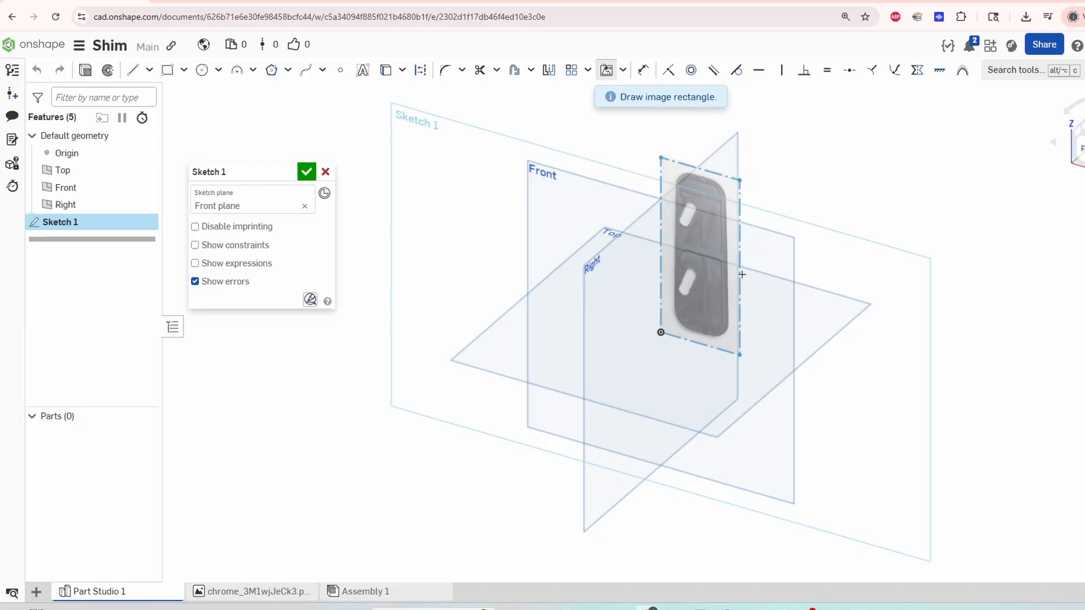
click(773, 252)
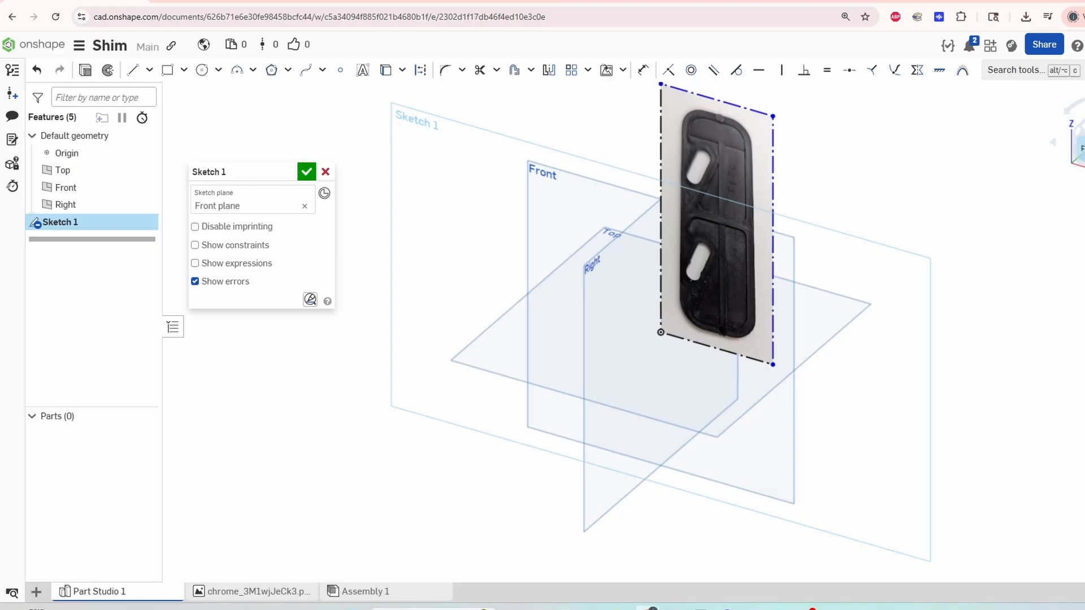
Sketch a vertical line about 24 mm long along the lower part of the pictured shim's left edge
click(1080, 148)
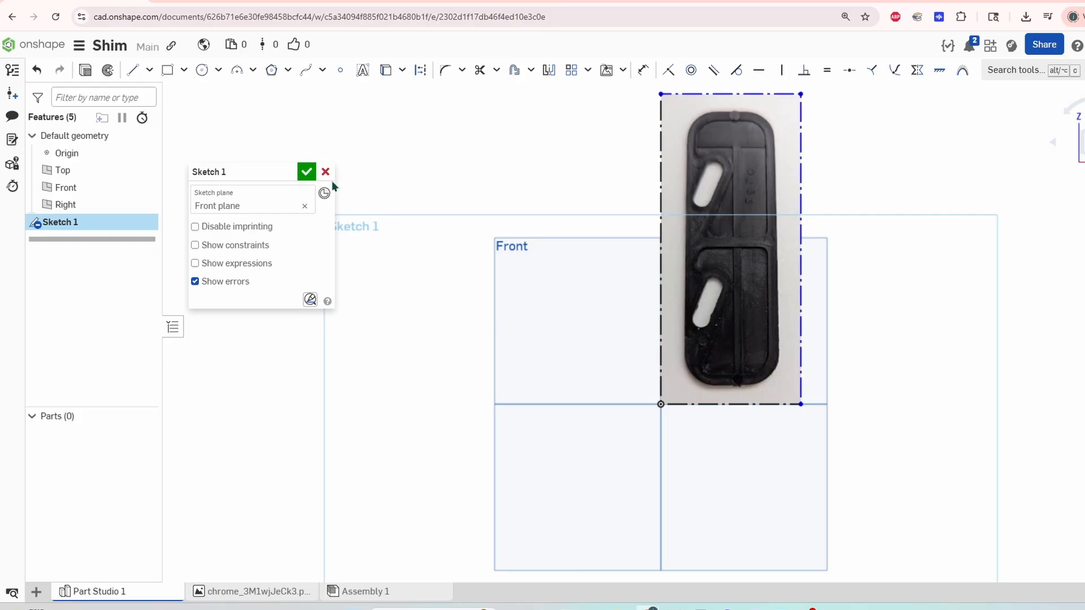
scroll(599, 307, down, 5)
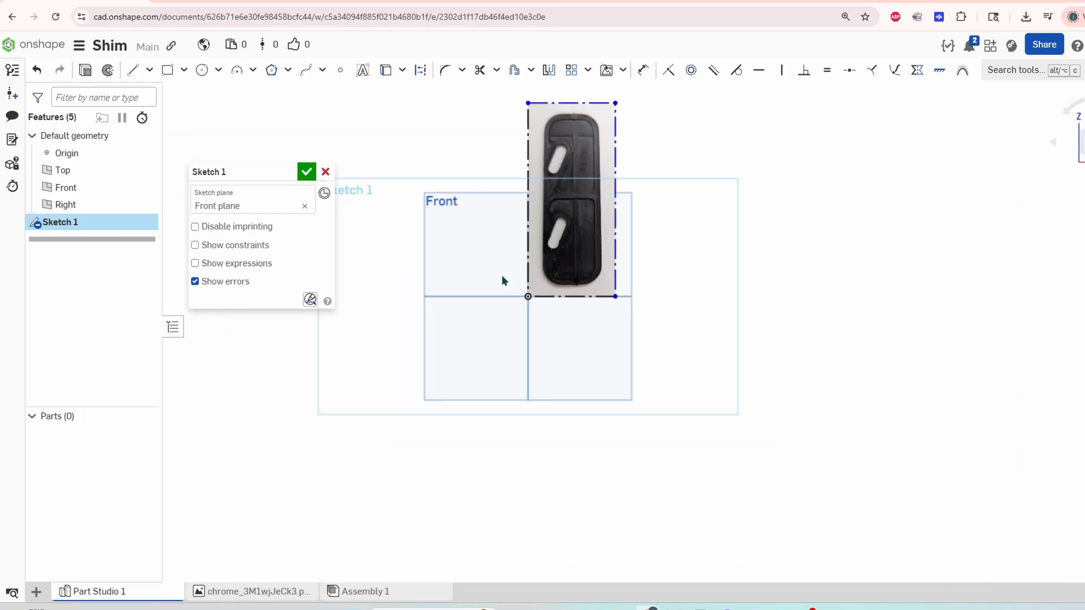
scroll(732, 218, up, 5)
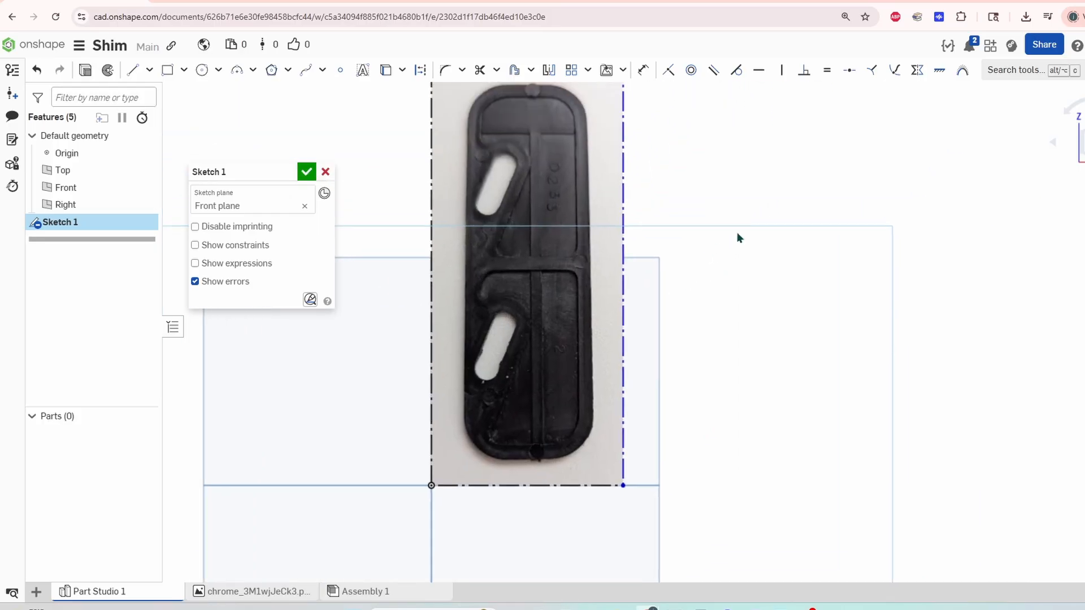
scroll(737, 236, up, 1)
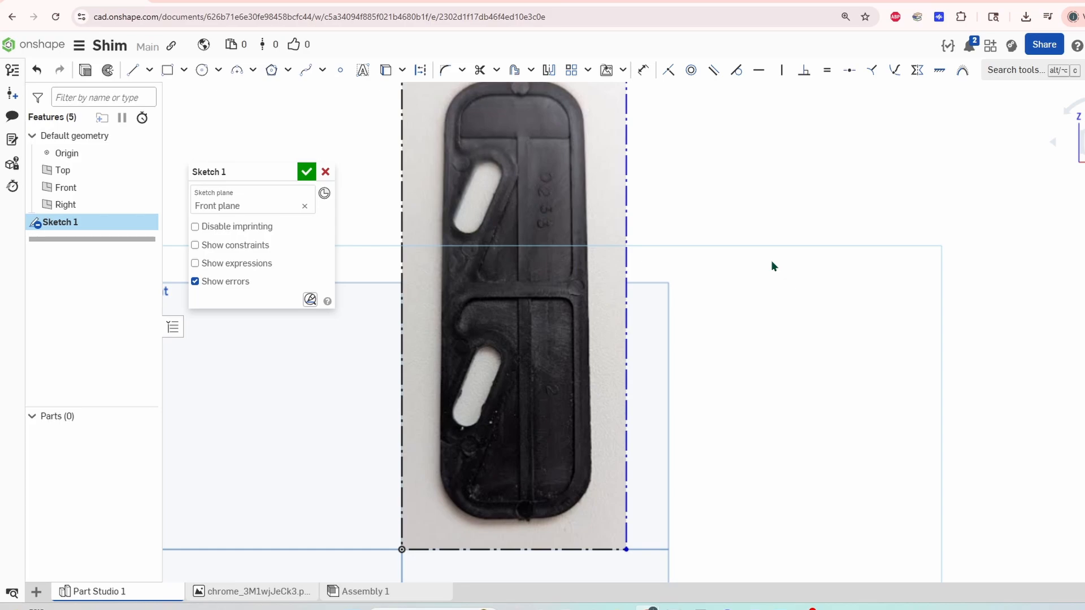
scroll(771, 260, up, 2)
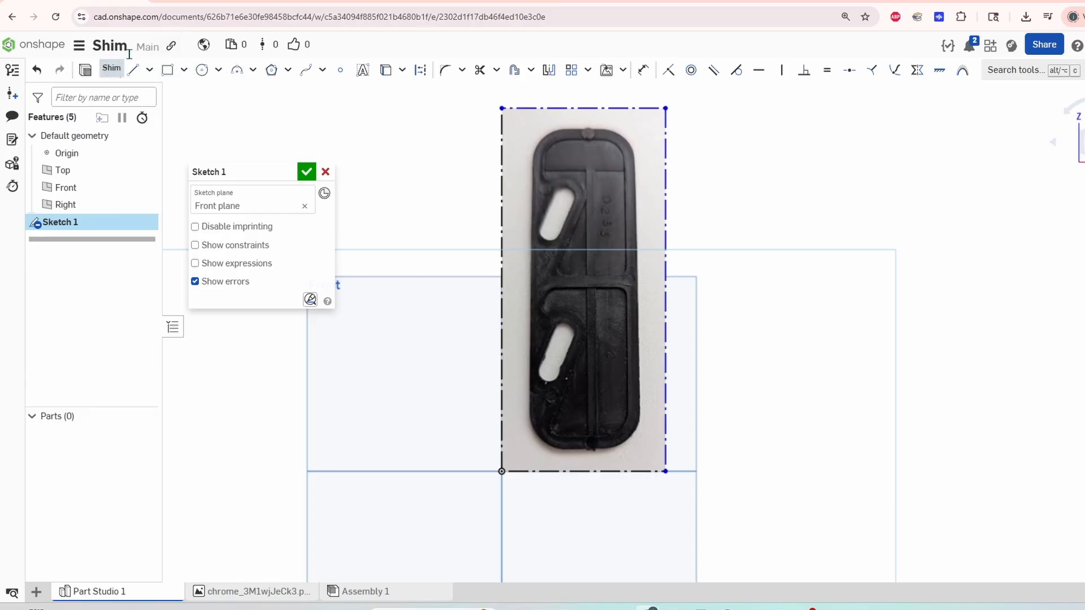
click(156, 80)
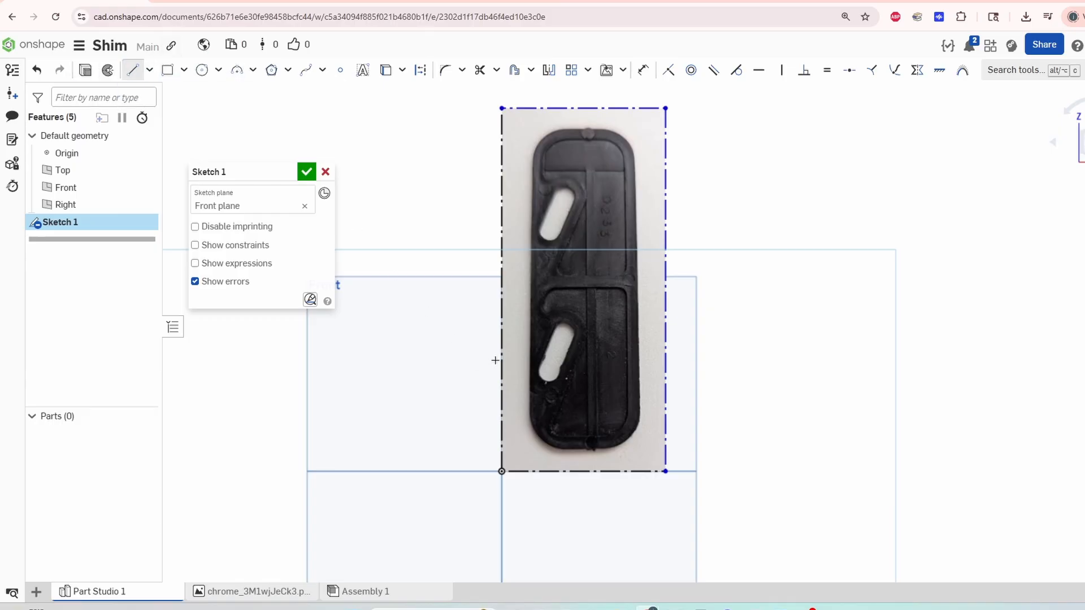
click(529, 356)
click(530, 417)
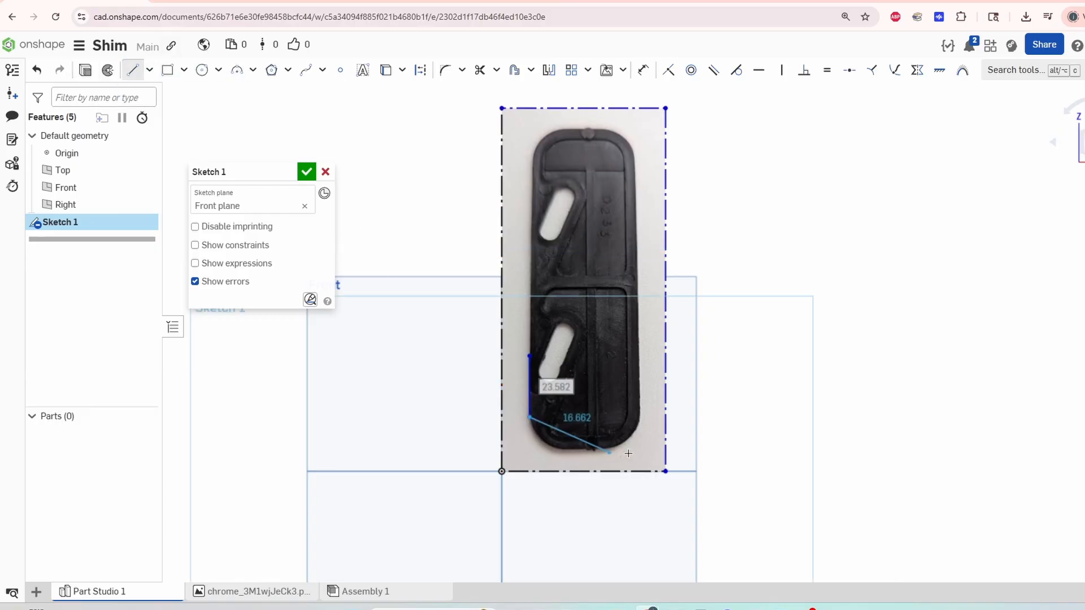
key(Escape)
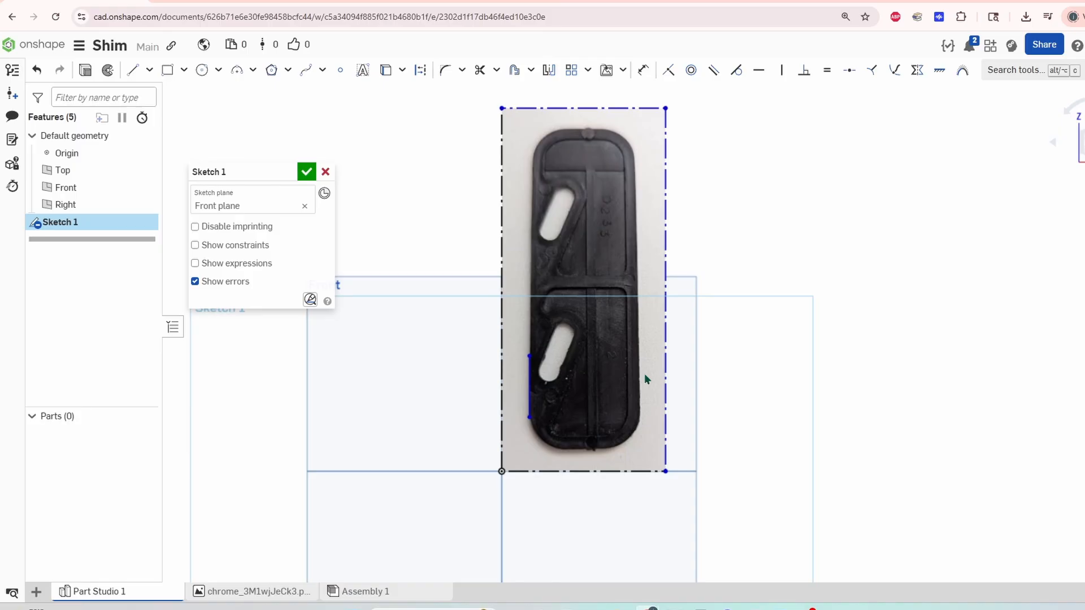
Sketch a vertical line about 27 mm long along the lower part of the pictured shim's right edge
key(l)
click(639, 343)
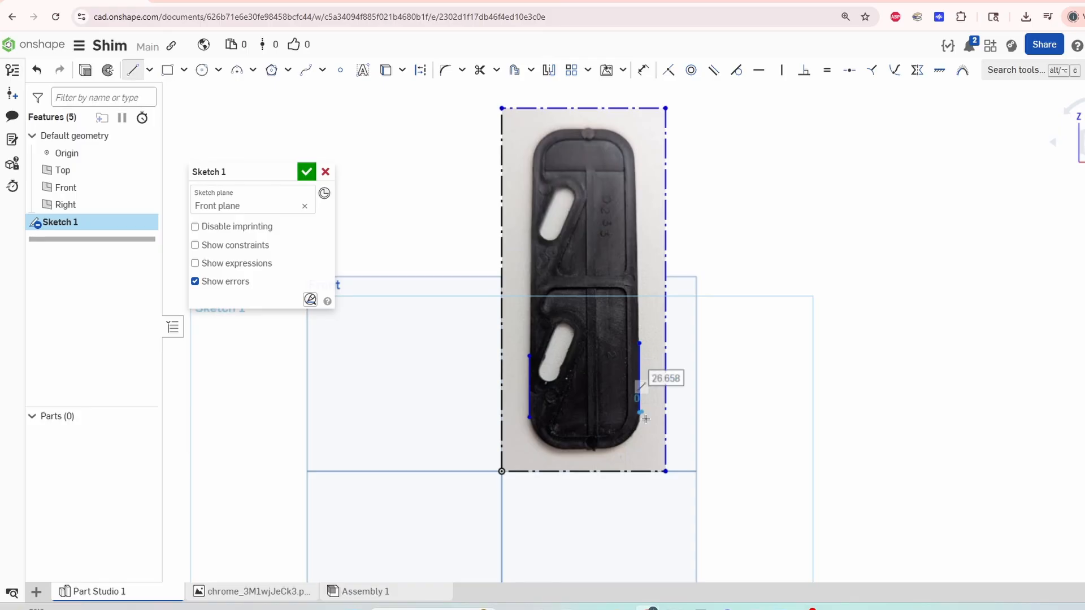
click(639, 413)
key(Escape)
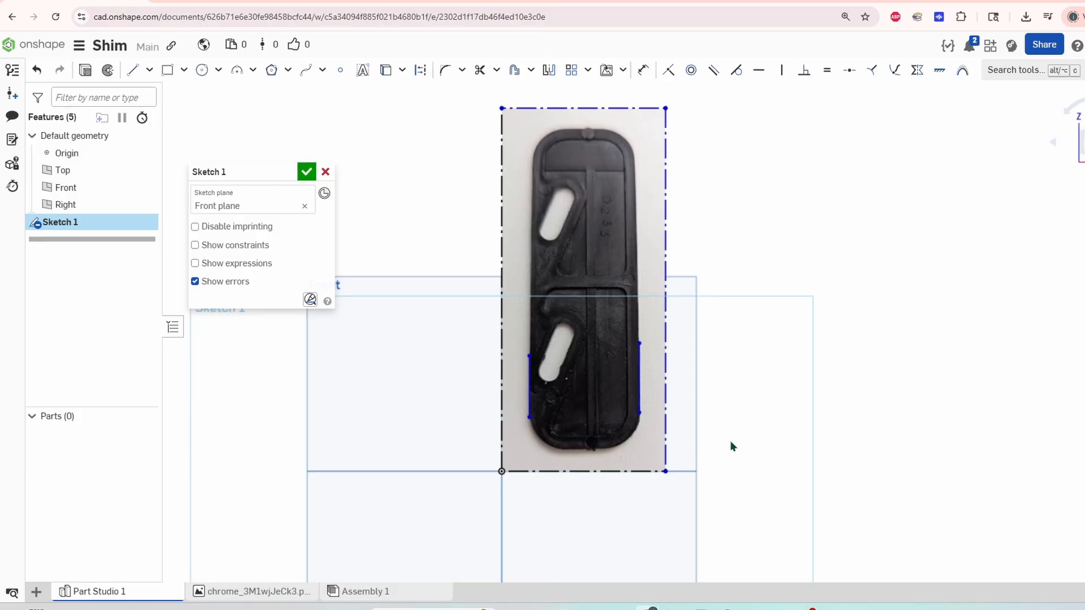
Dimension the distance between the two vertical edge lines as 21.5 mm to scale the reference image
click(643, 69)
click(529, 390)
click(639, 390)
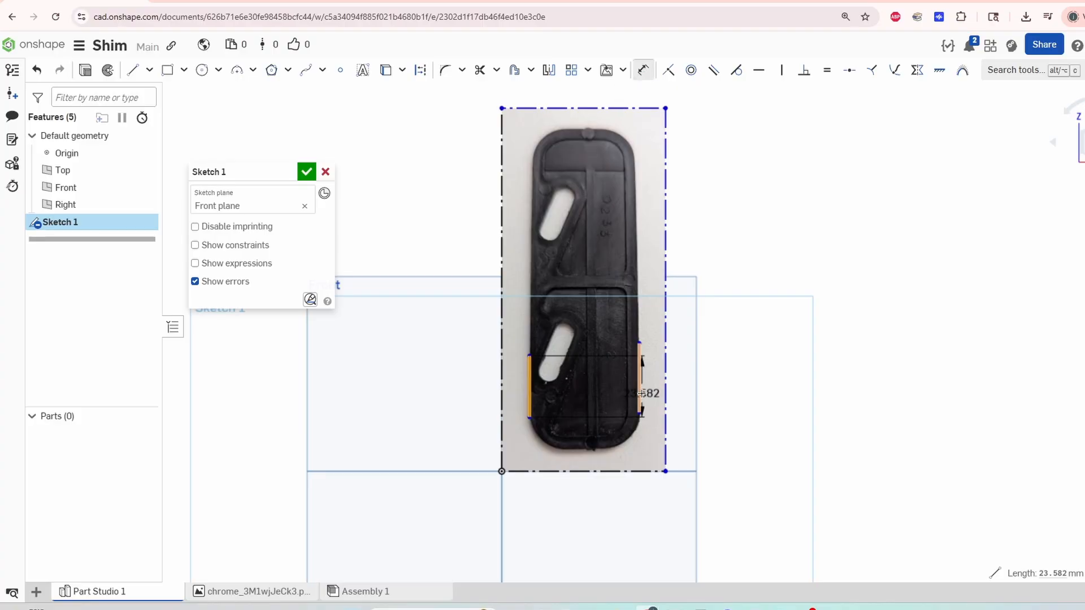
click(581, 505)
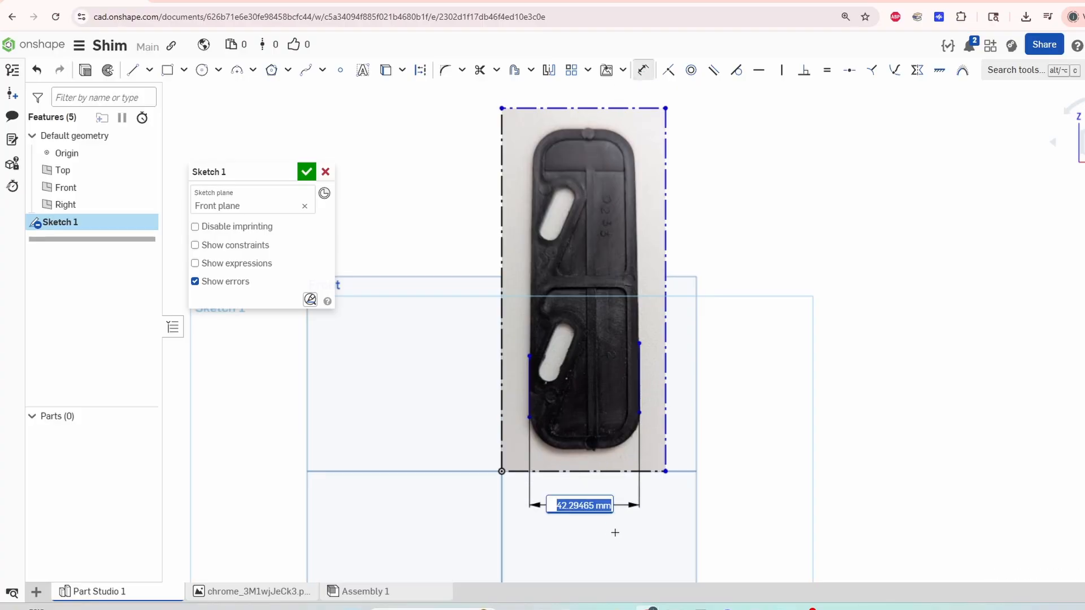
text(21)
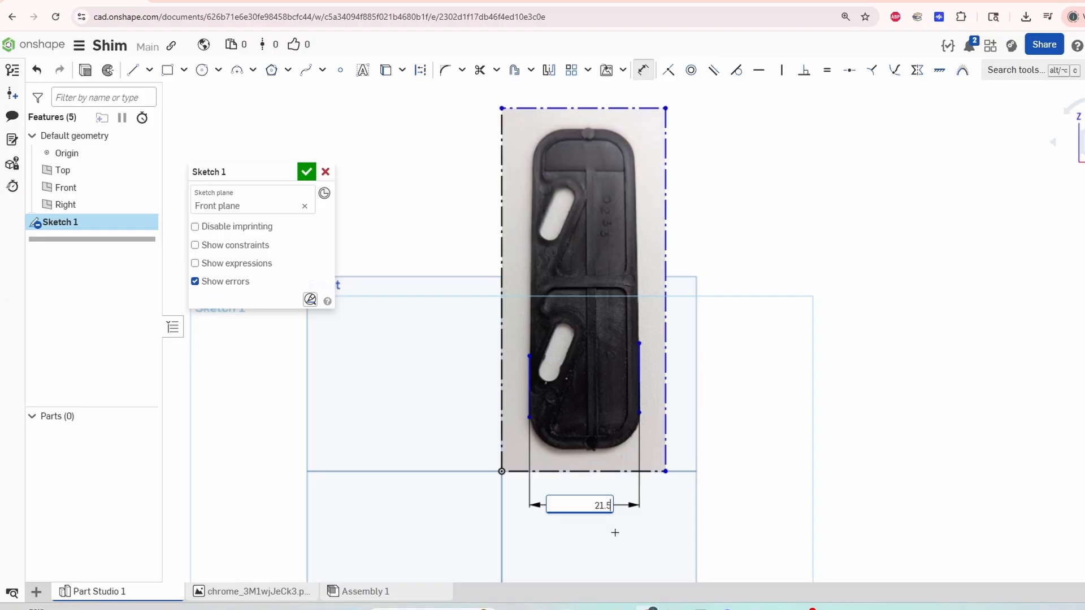
text(.5)
key(Return)
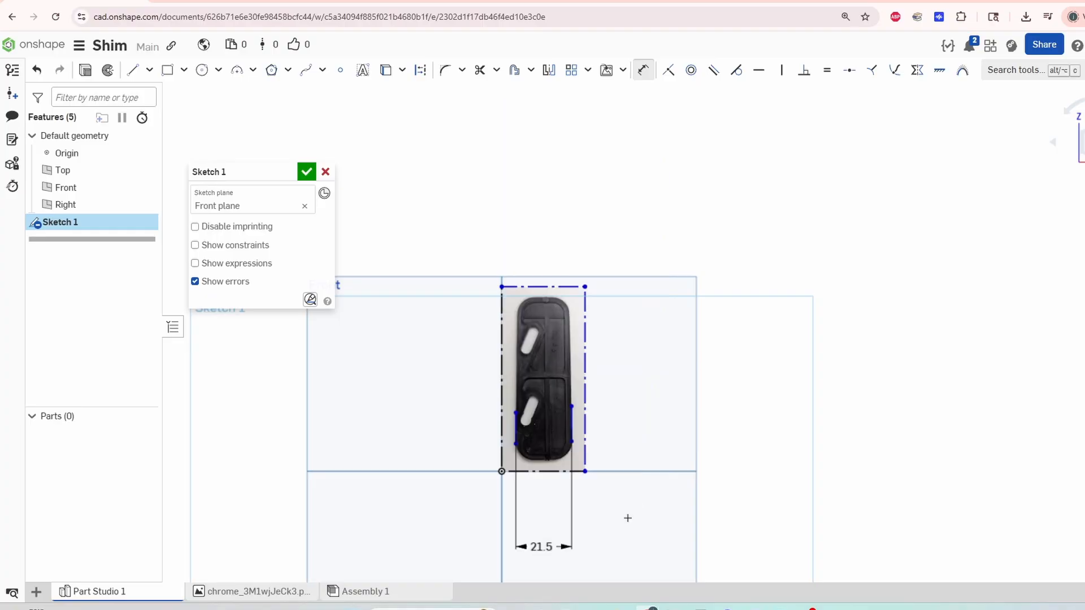
Sketch a corner rectangle about 21.5 mm wide and 63 mm high around the outline of the pictured shim
scroll(548, 456, up, 4)
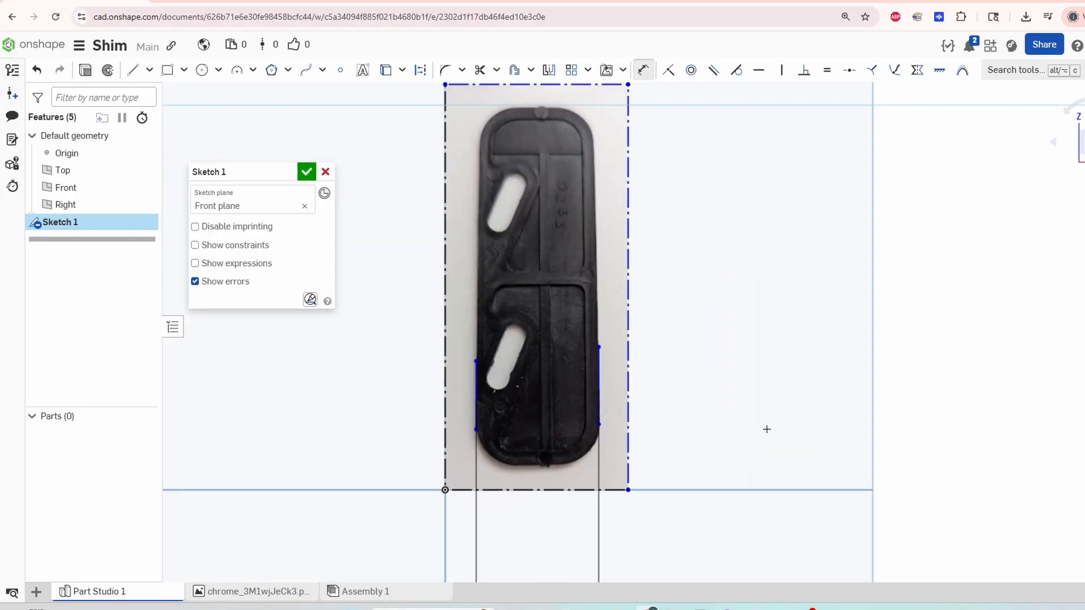
scroll(749, 394, down, 2)
scroll(774, 467, up, 2)
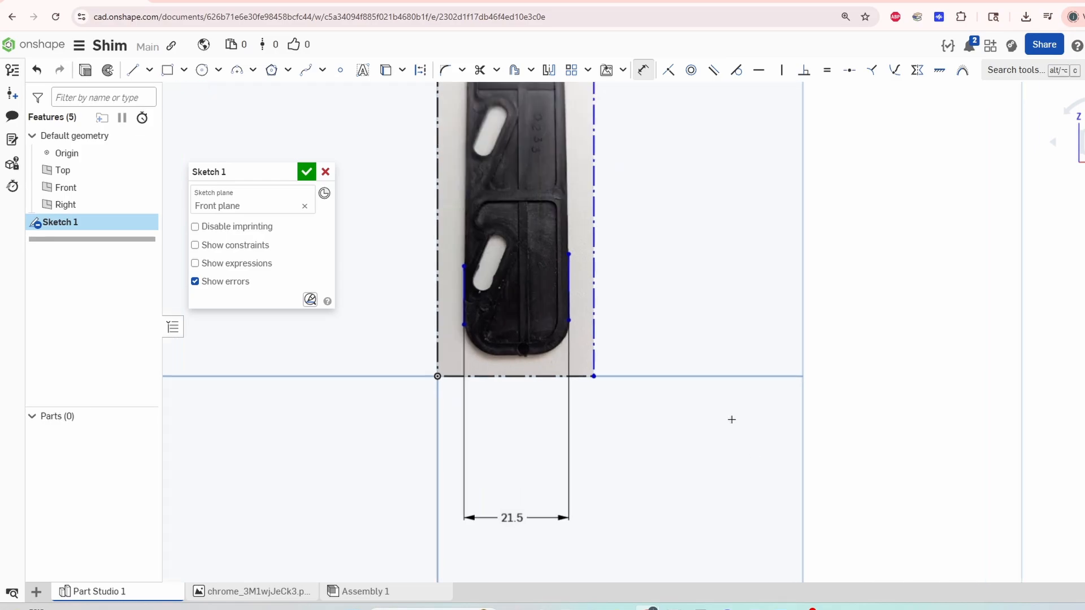
scroll(768, 276, up, 1)
middle_drag(769, 276, 807, 359)
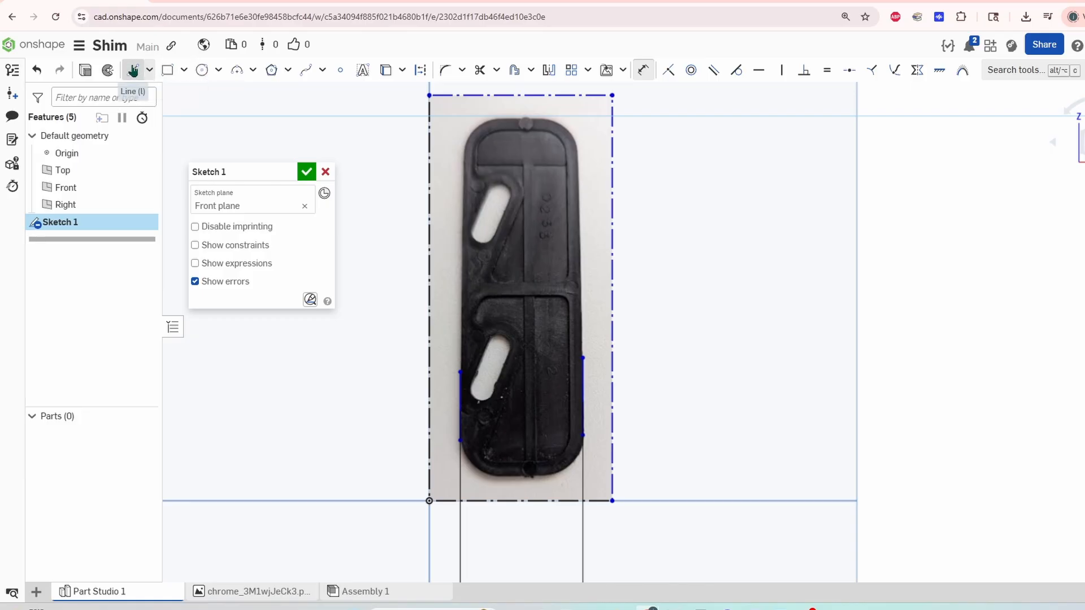
click(168, 70)
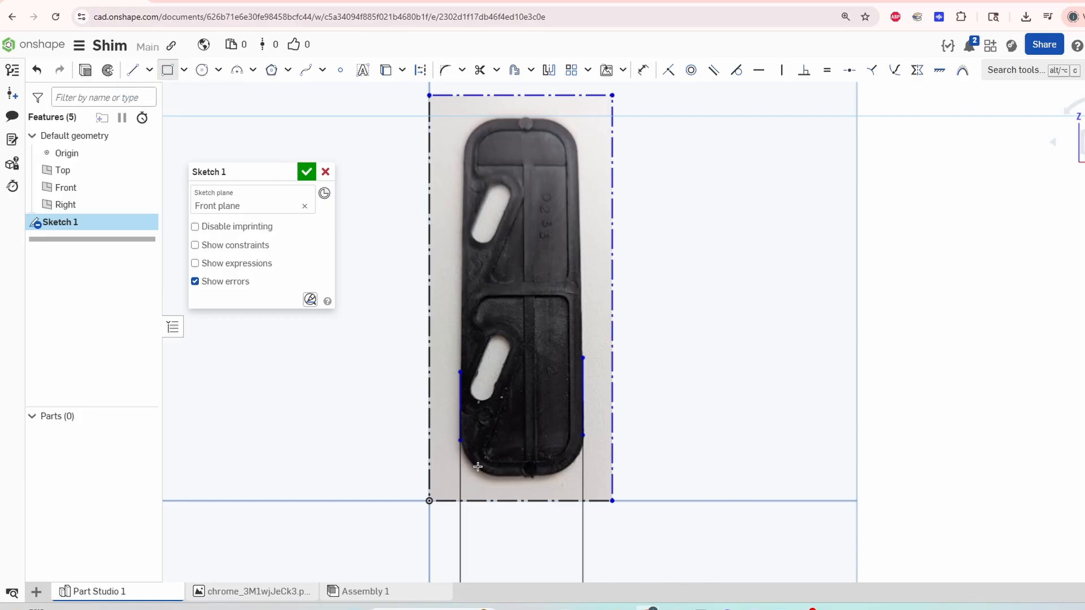
click(460, 441)
click(460, 476)
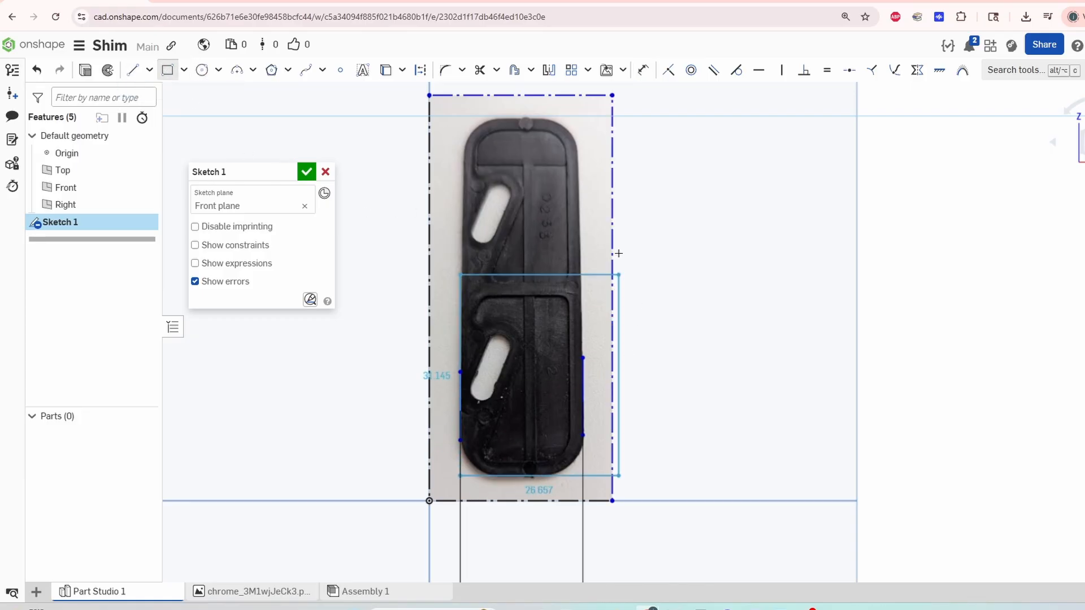
click(582, 119)
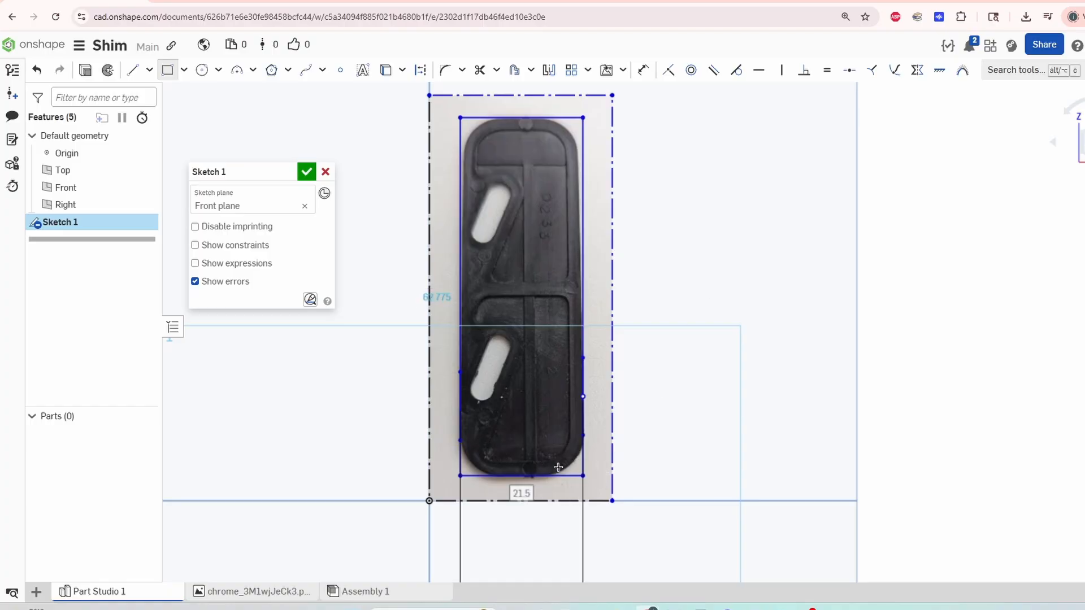
Fillet the rectangle's two lower corners with a radius of about 7 mm to match the pictured shim
click(444, 70)
click(461, 465)
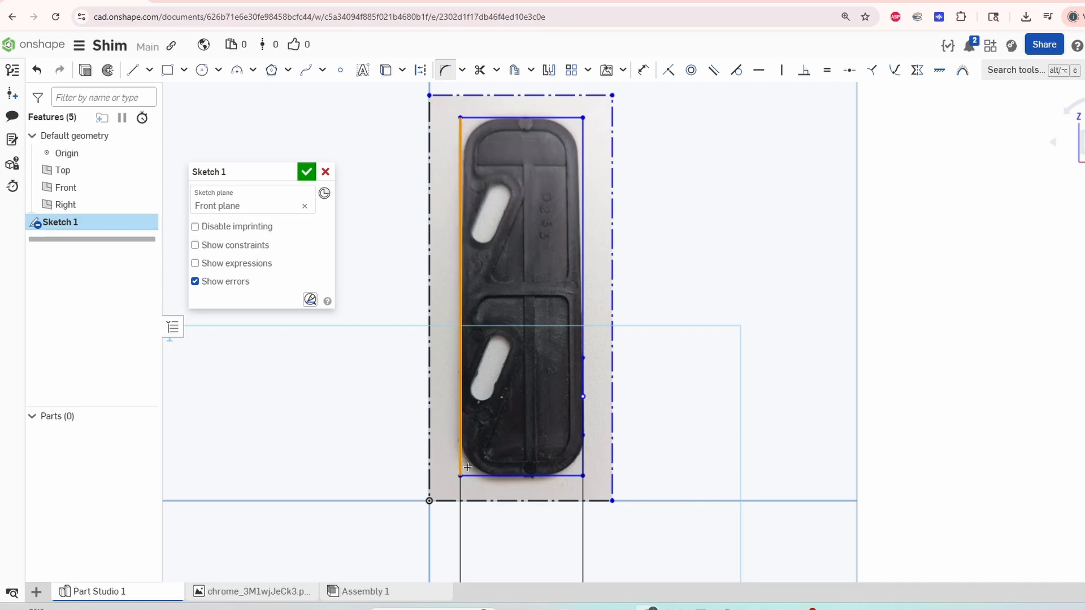
drag(485, 448, 490, 444)
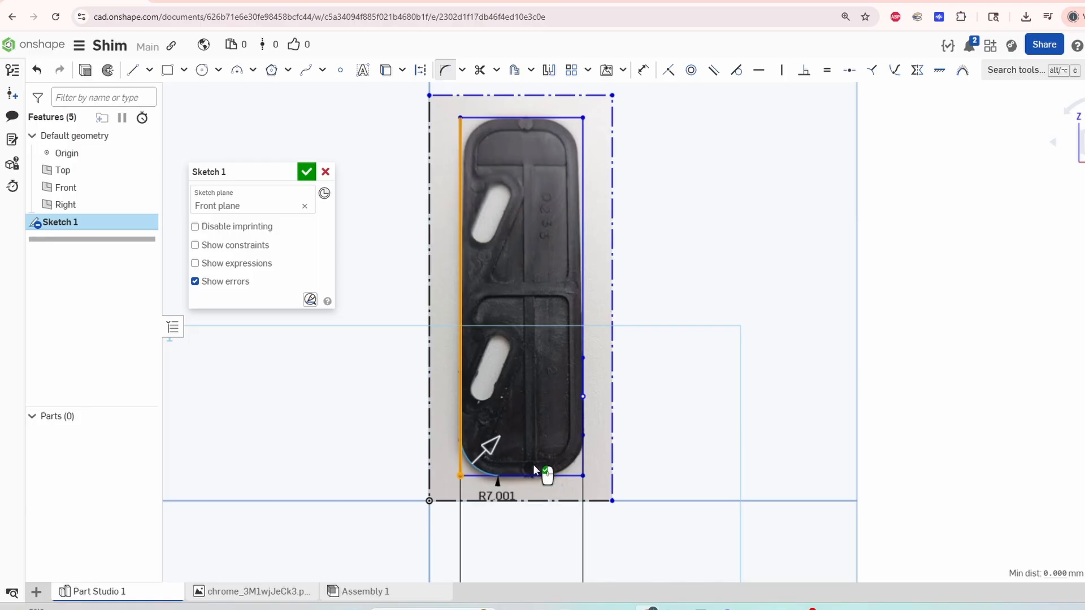
click(551, 446)
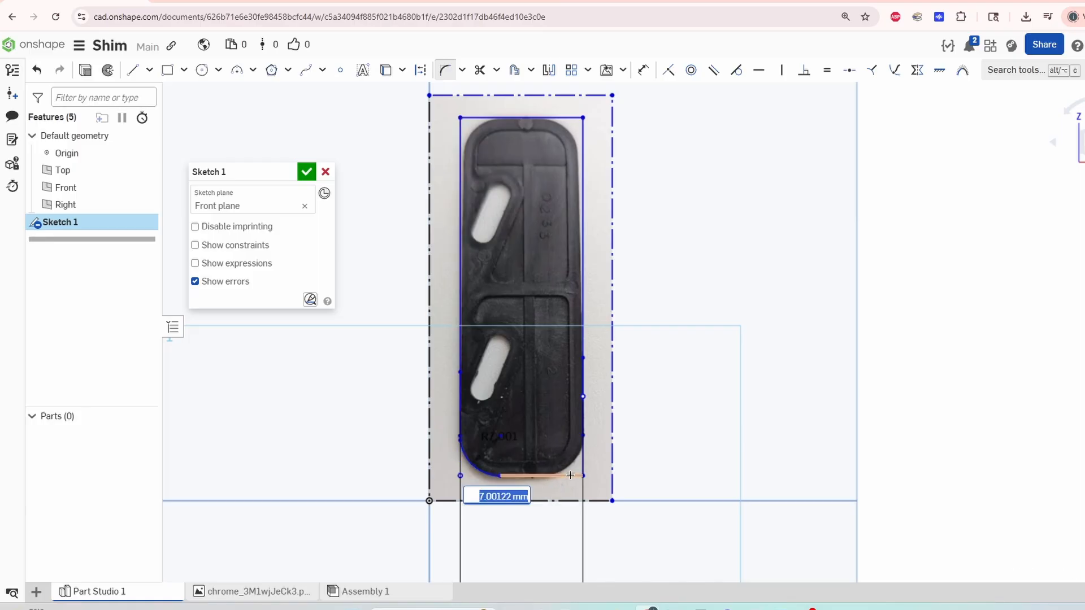
click(571, 475)
click(581, 464)
click(557, 417)
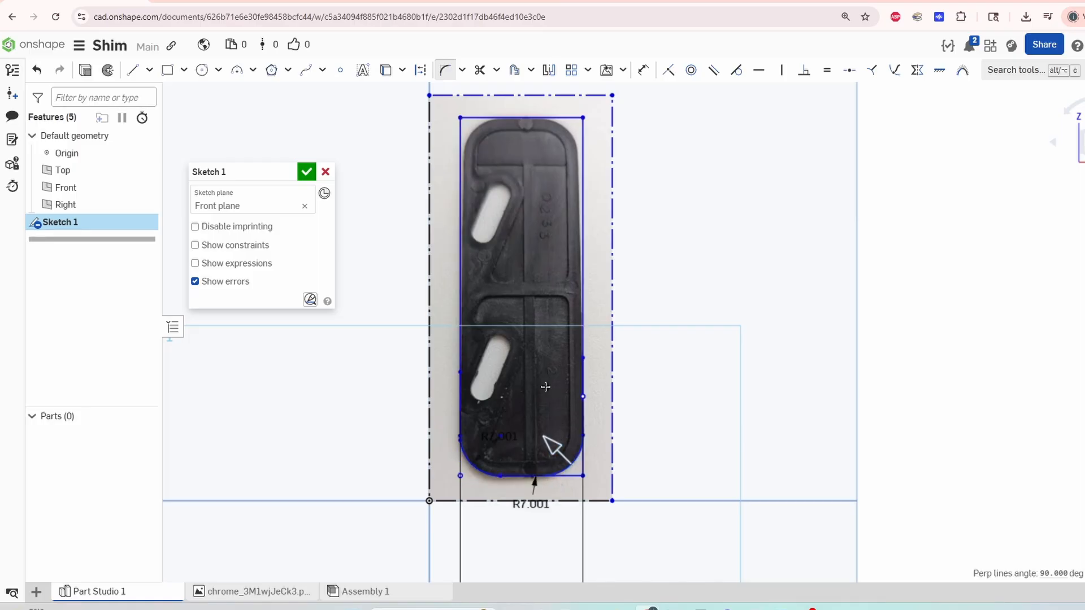
Fillet the outline rectangle's two upper corners with a radius of about 7 mm
click(470, 118)
click(460, 131)
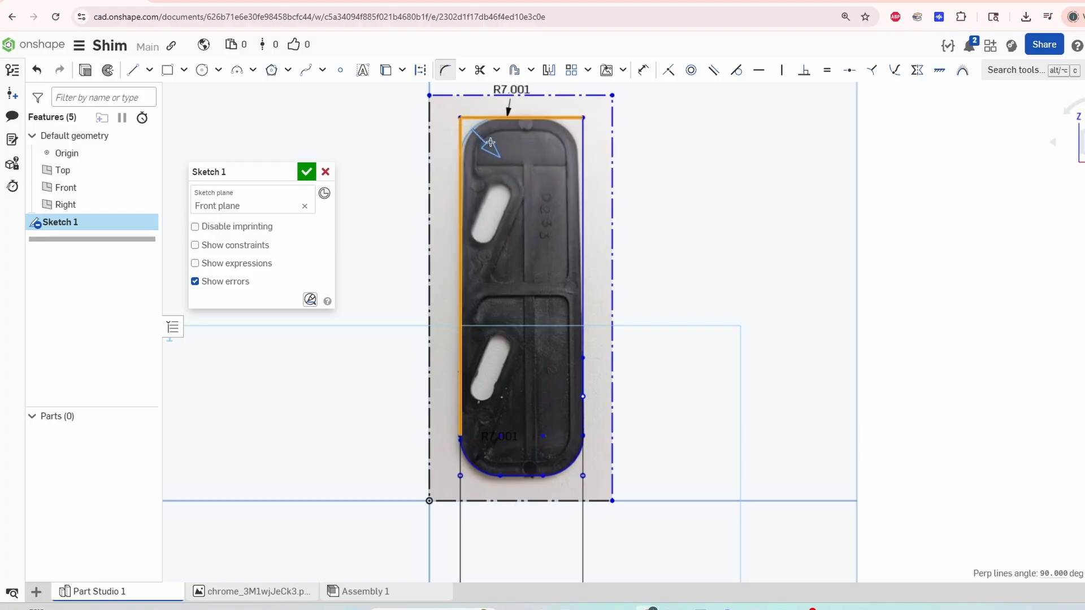
click(482, 166)
click(574, 119)
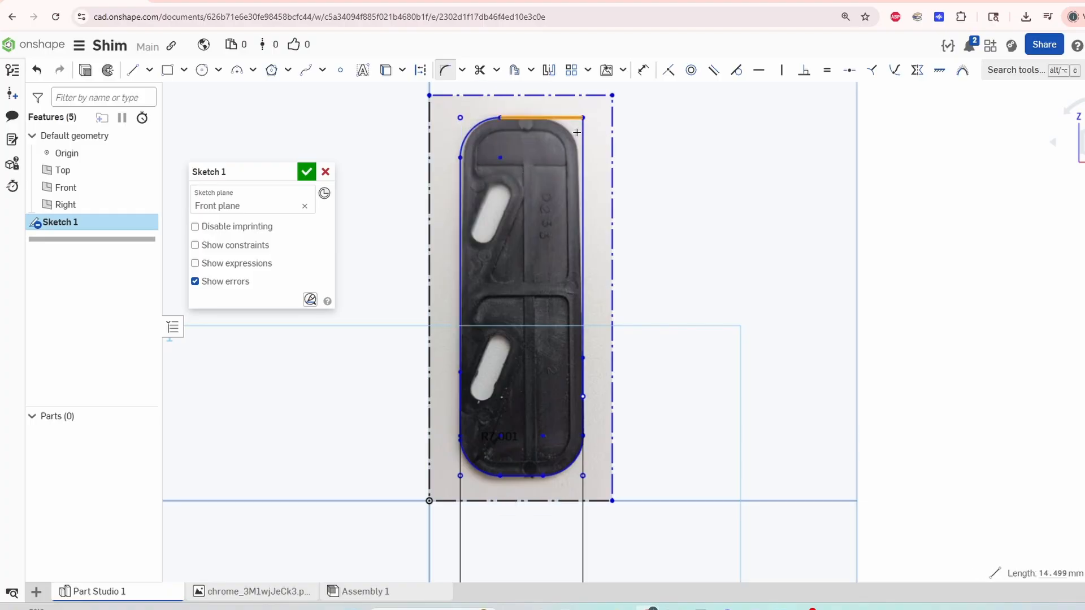
click(583, 170)
click(505, 181)
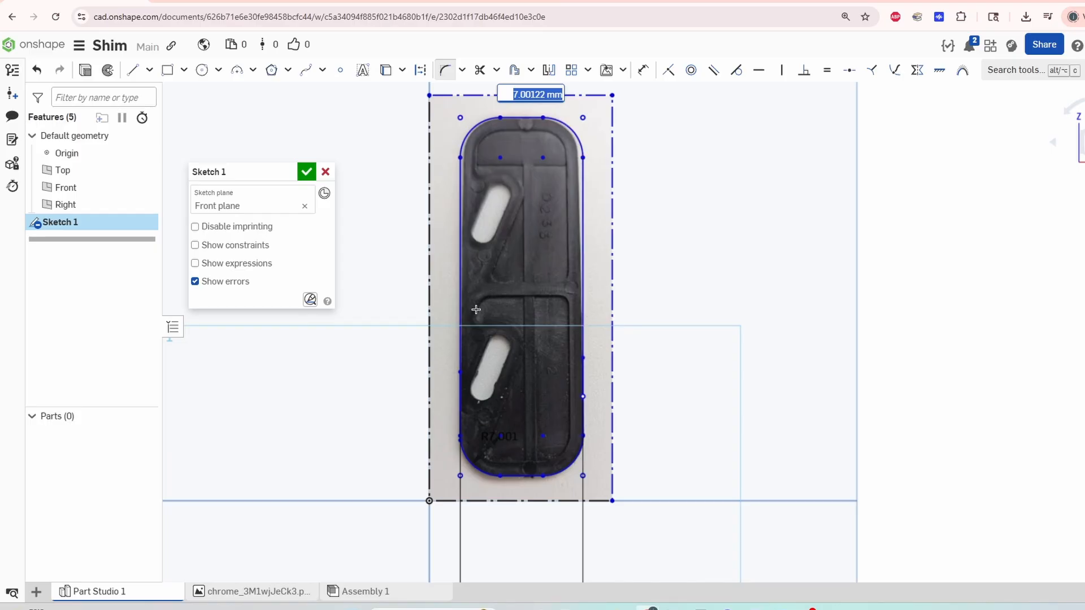
Delete the short vertical reference lines overlapping the lower left and right edges of the shim outline
scroll(449, 465, up, 4)
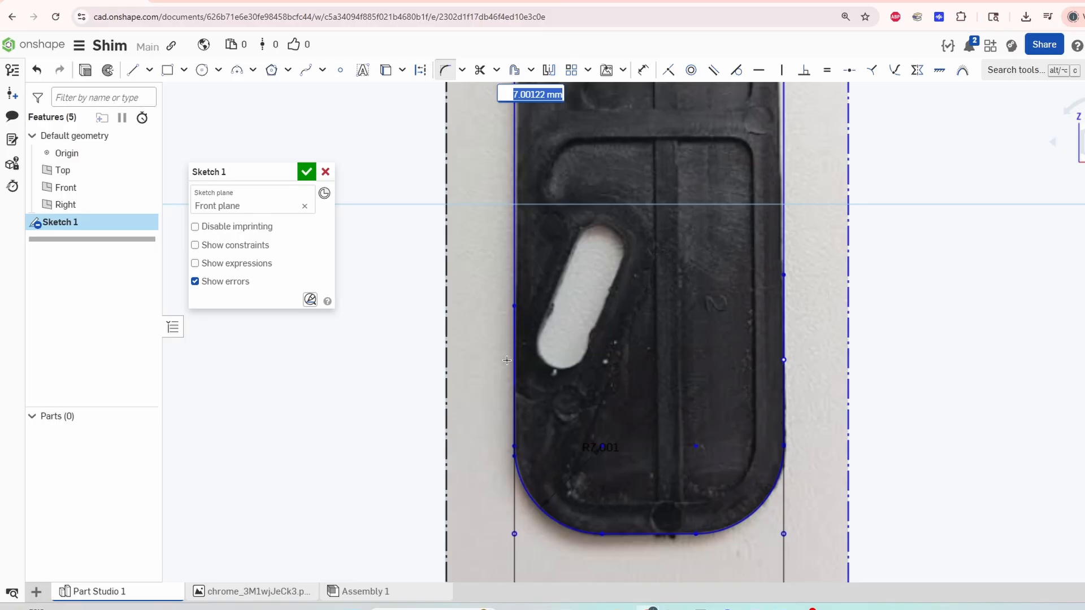
scroll(510, 379, up, 2)
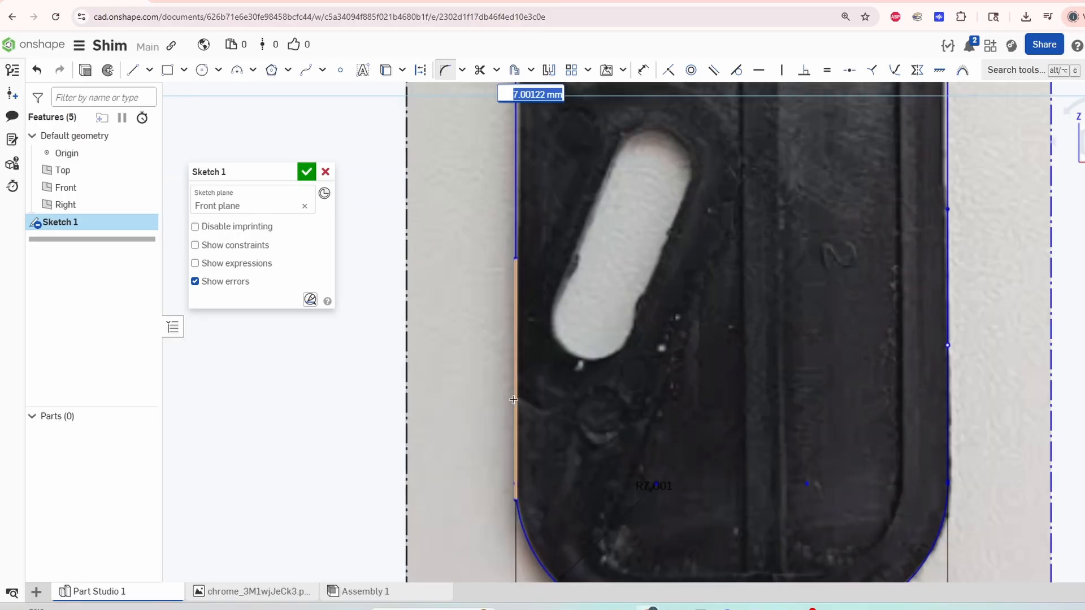
click(515, 403)
key(Delete)
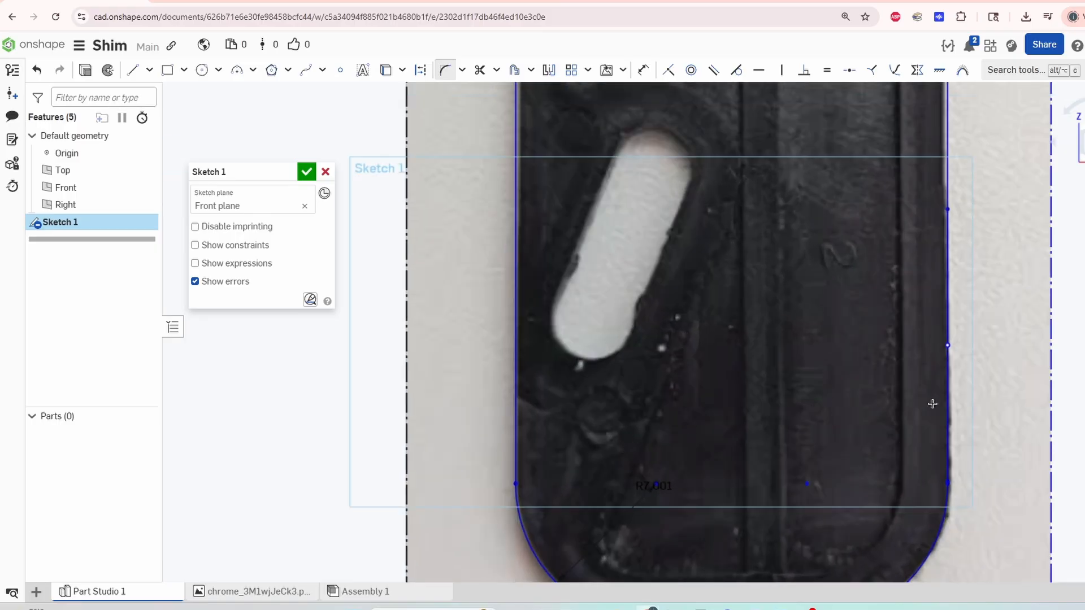
click(948, 404)
scroll(507, 239, down, 4)
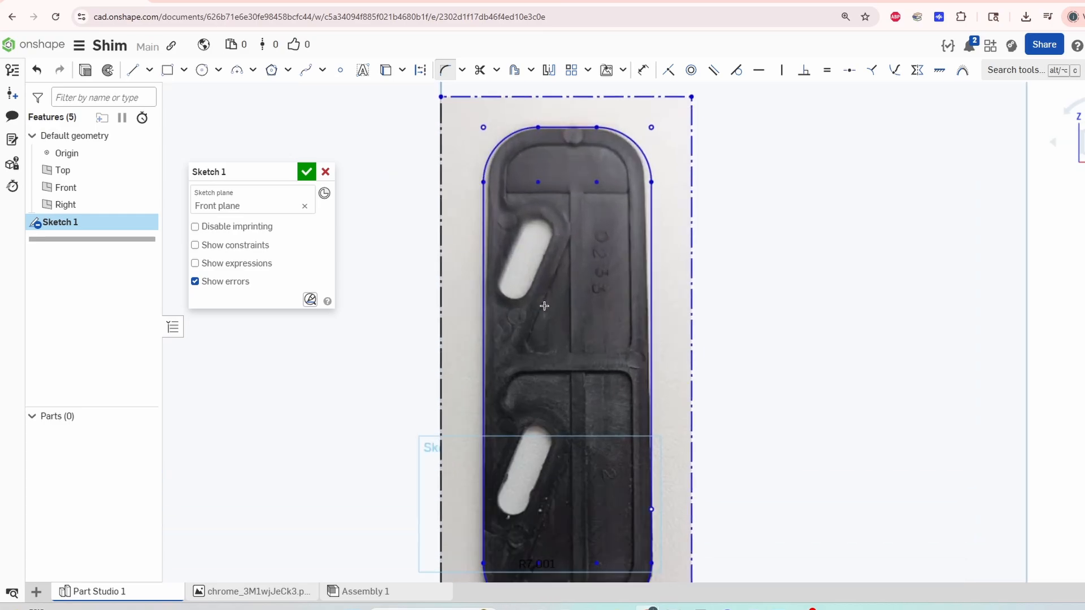
scroll(540, 226, up, 1)
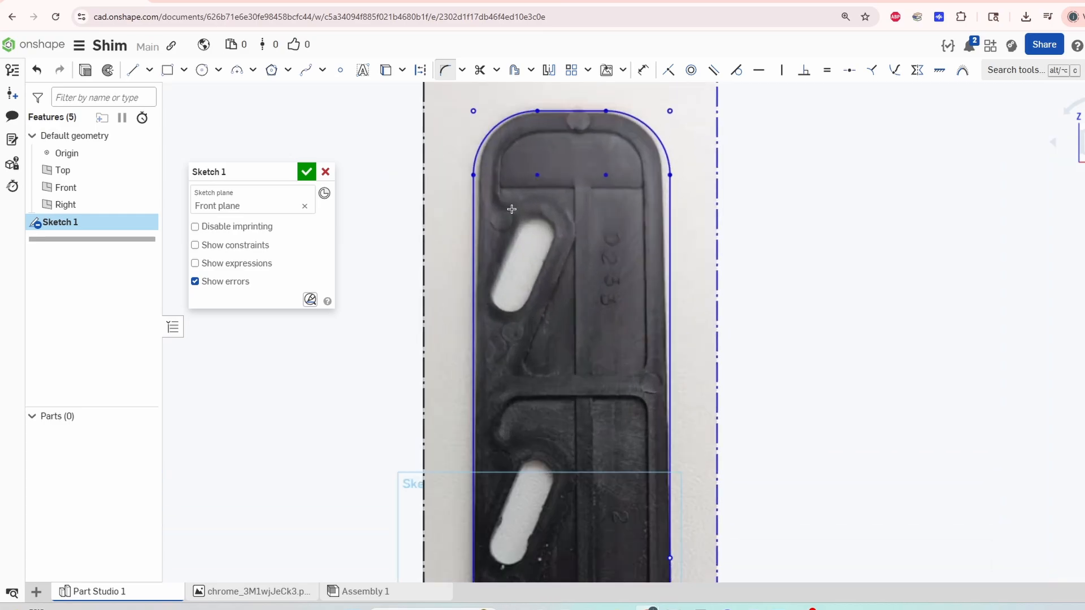
Sketch a circle about 4.1 mm in diameter at each rounded end of the pictured upper slot
click(201, 70)
scroll(552, 242, up, 5)
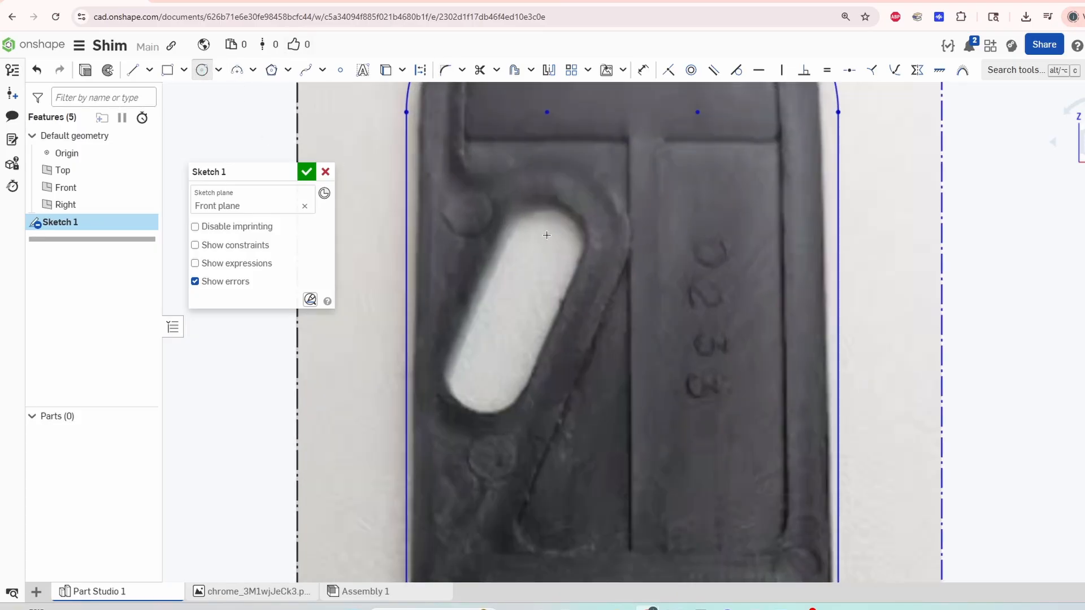
click(583, 260)
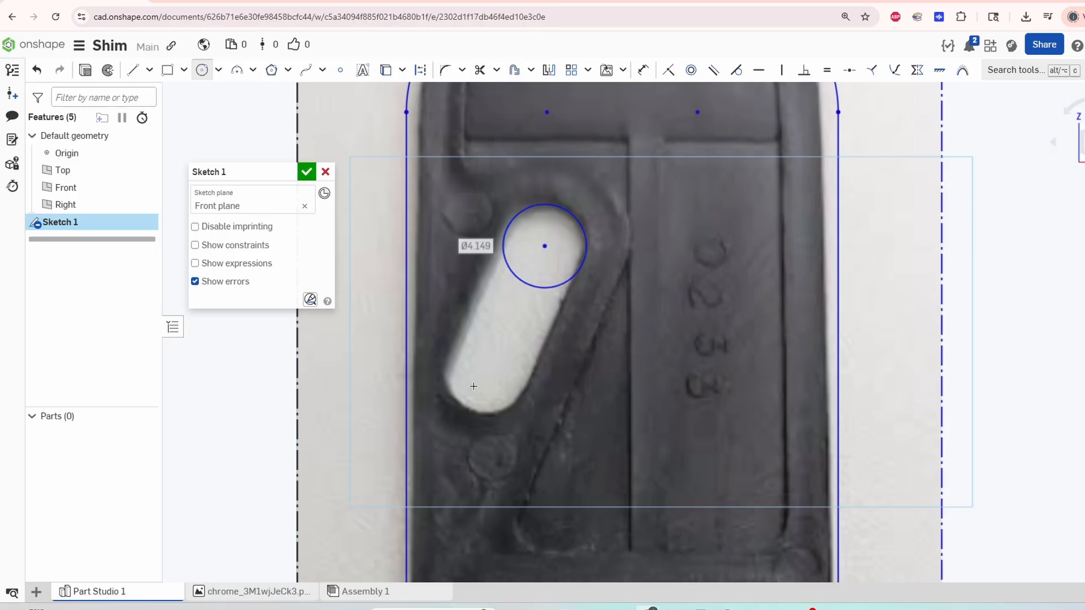
click(484, 373)
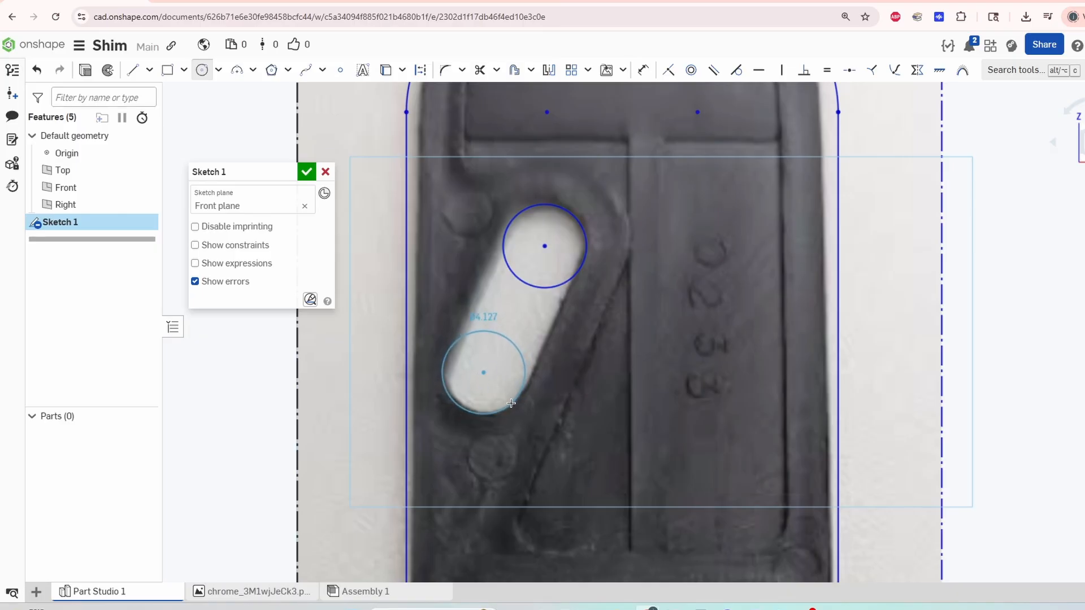
click(511, 402)
Dimension both upper slot circles with a diameter of 4 mm
key(d)
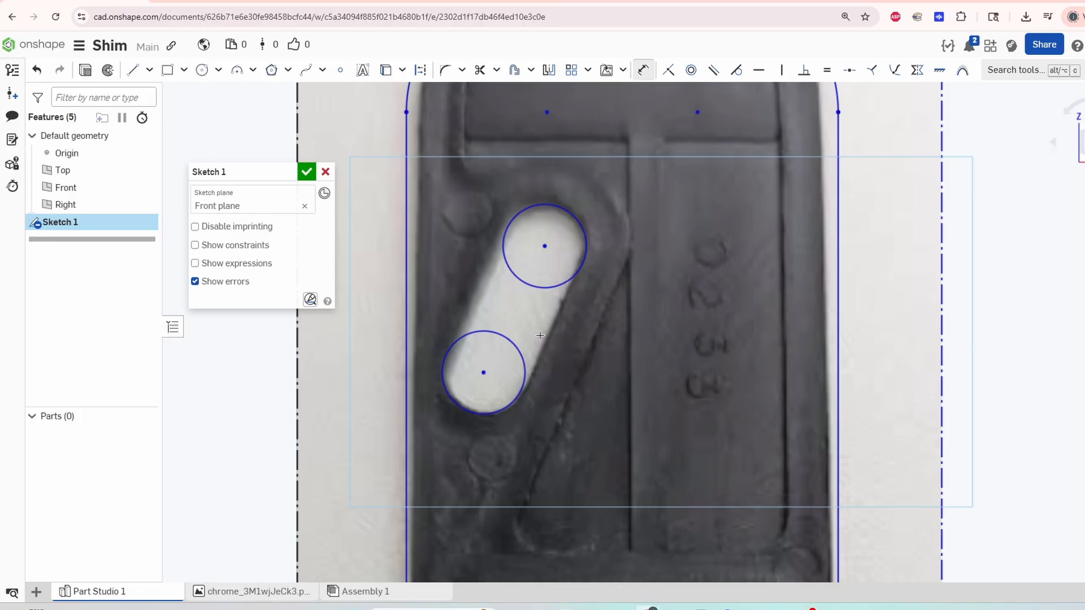
click(514, 353)
click(579, 383)
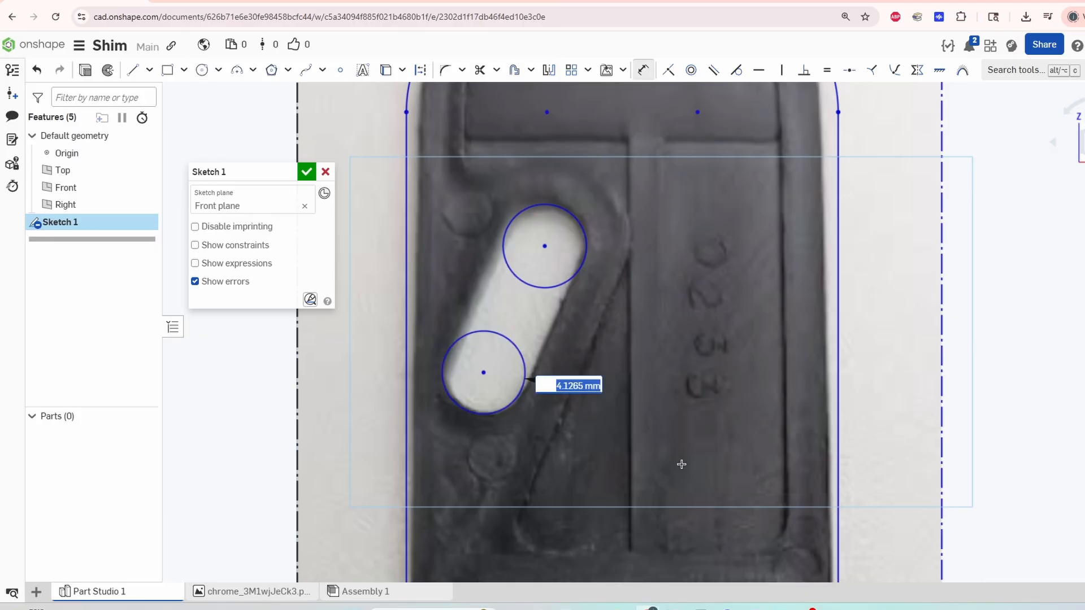
text(4)
key(Return)
click(578, 265)
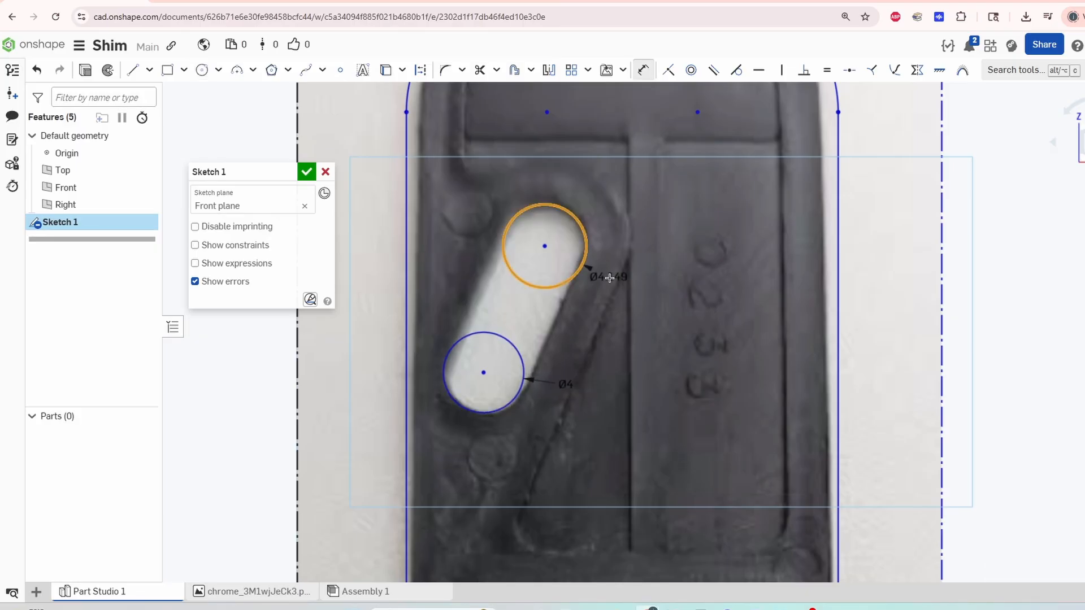
click(591, 277)
text(4)
key(Return)
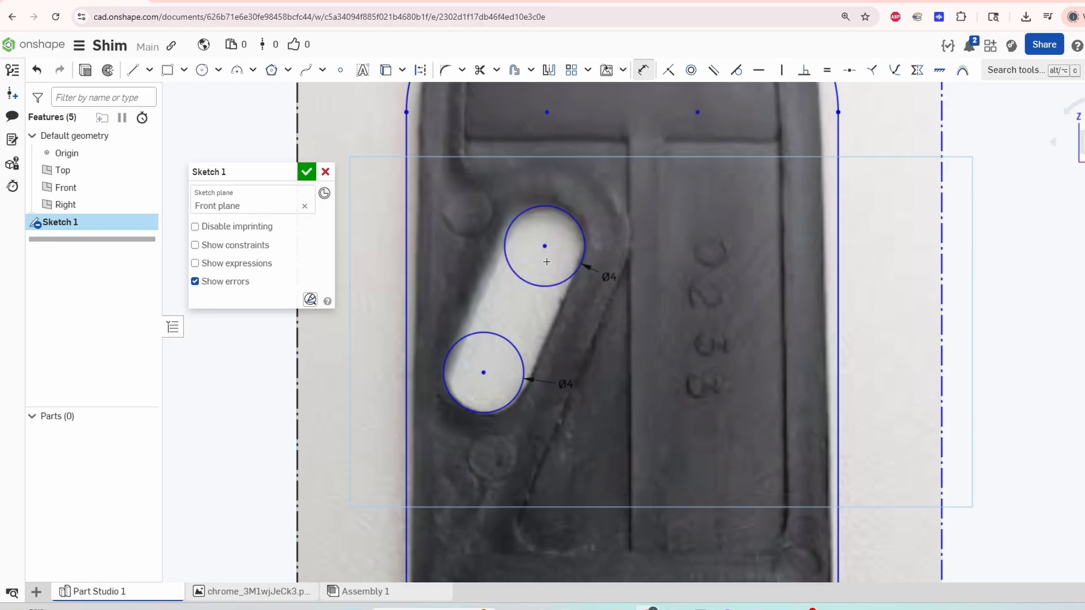
Connect the two slot circles with side lines about 7.6 mm and 6.8 mm long, and trim away the inner arcs
key(Escape)
drag(537, 240, 545, 248)
click(132, 70)
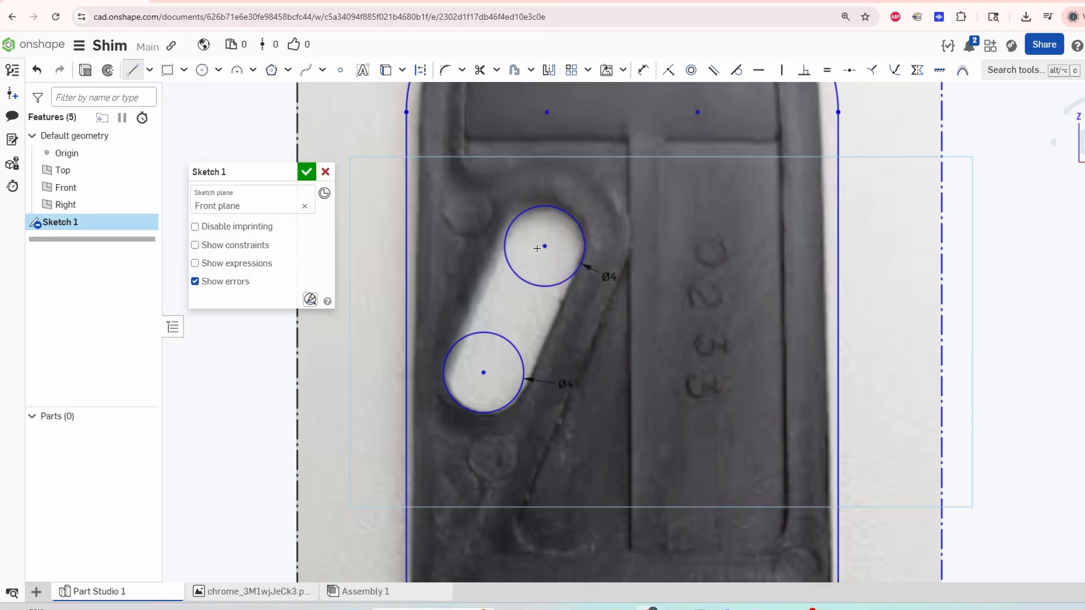
click(508, 225)
click(446, 360)
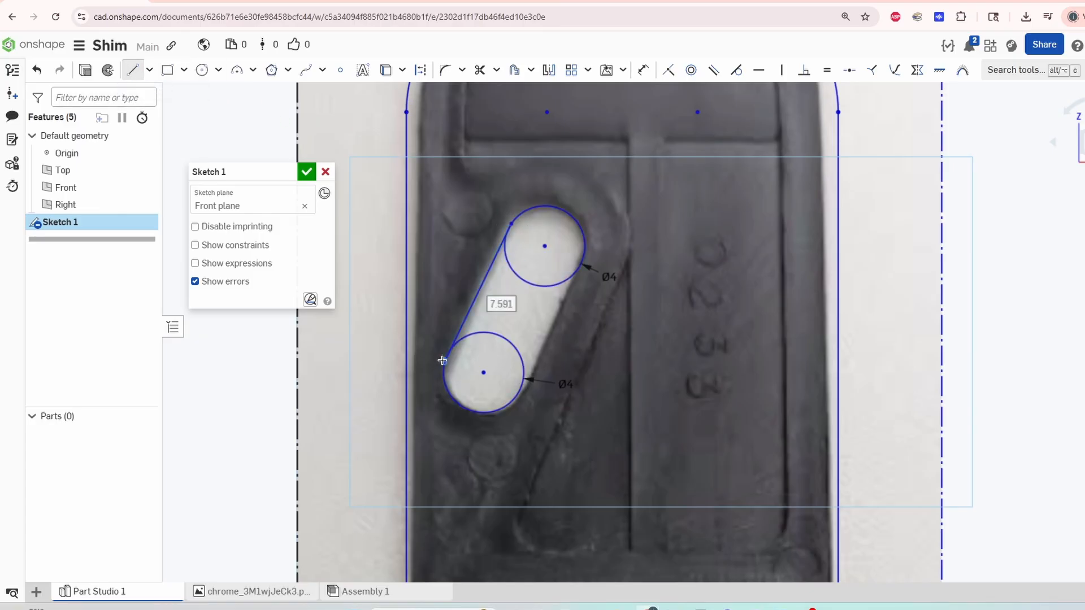
key(Escape)
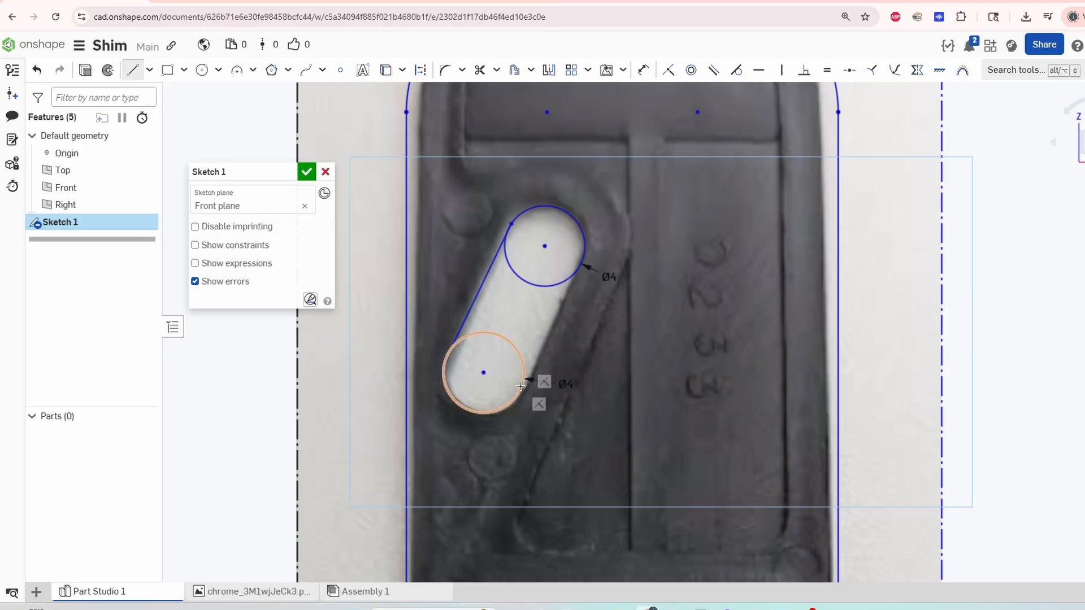
click(524, 367)
click(584, 265)
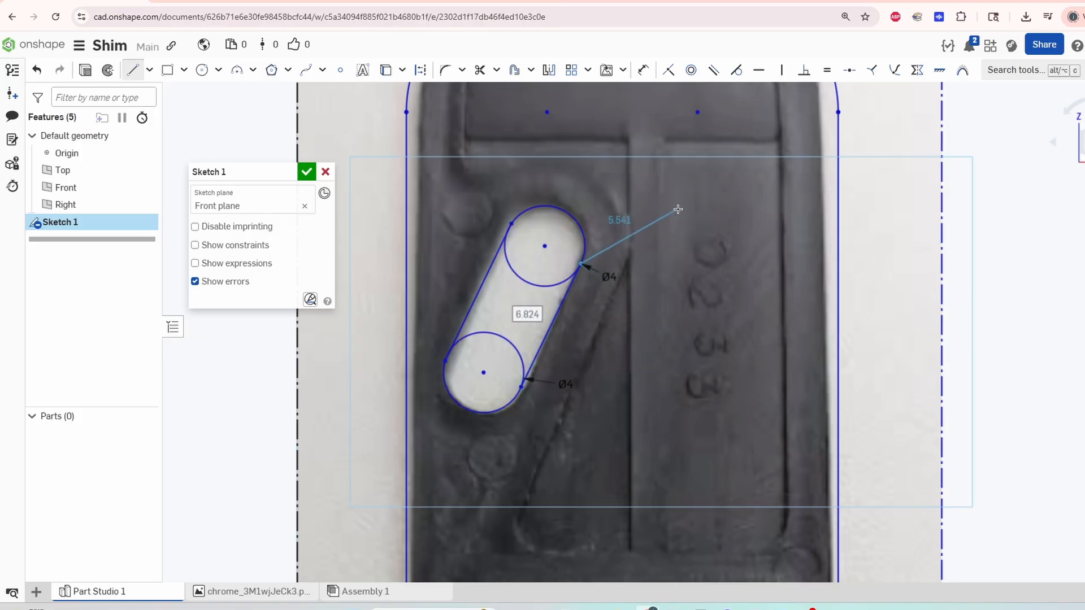
key(Escape)
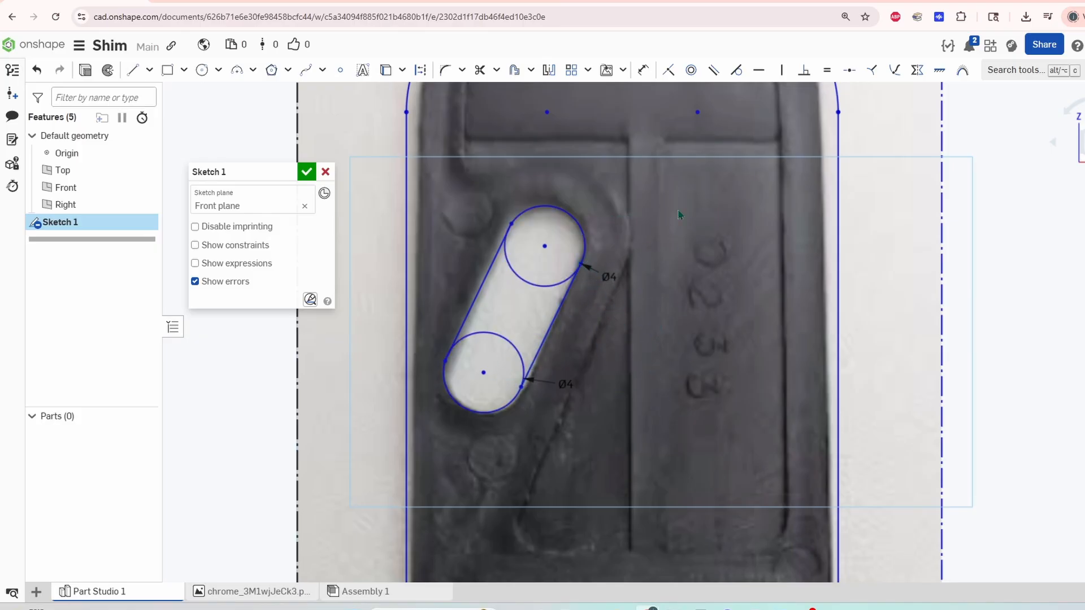
click(480, 71)
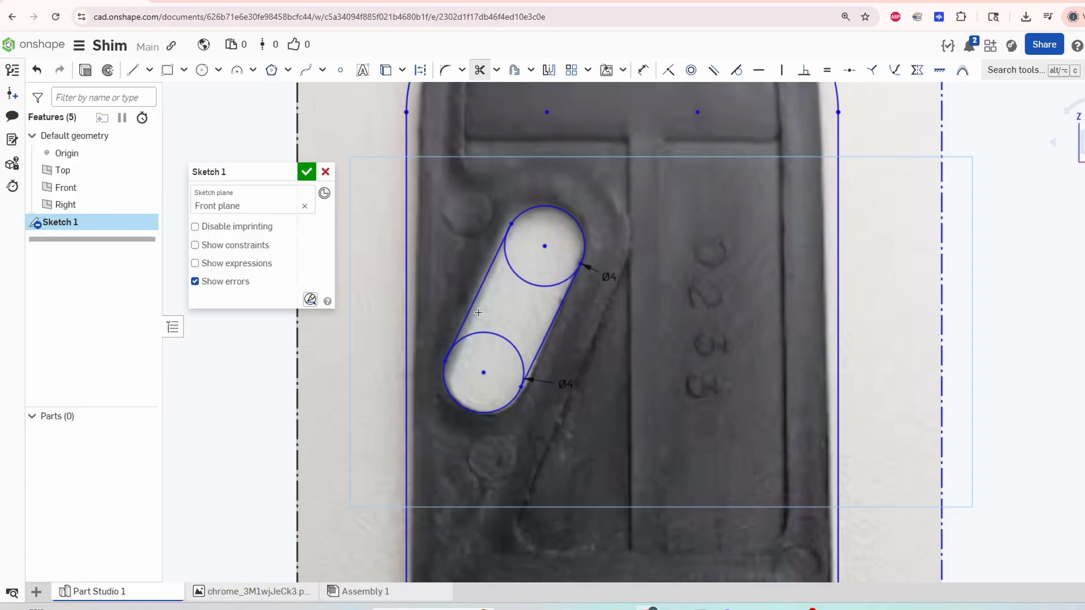
mouse_move(537, 256)
mouse_down()
mouse_move(484, 362)
mouse_move(493, 387)
mouse_up()
Try to transform the traced upper slot outline about 27.1 mm straight down onto the pictured lower slot
scroll(649, 440, down, 3)
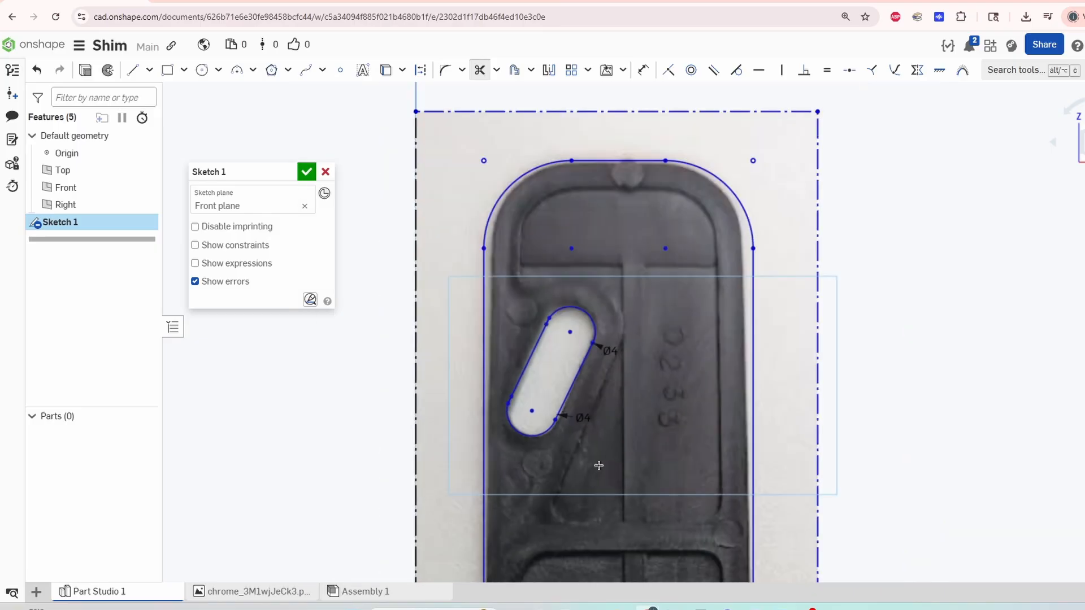
scroll(629, 400, up, 6)
scroll(672, 435, down, 2)
scroll(707, 339, up, 3)
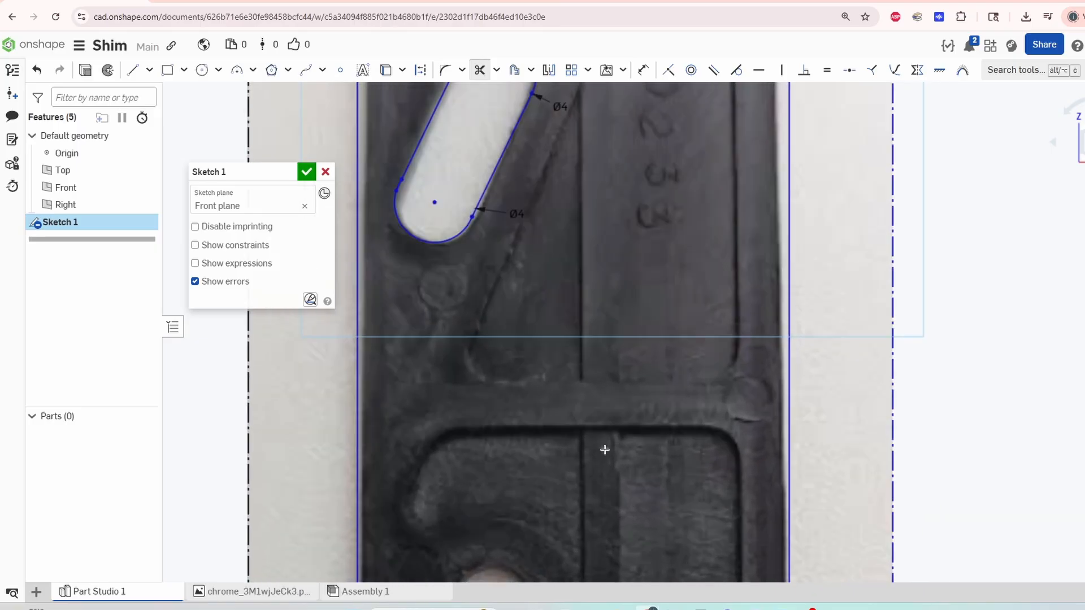
middle_drag(597, 478, 636, 347)
scroll(623, 360, down, 3)
scroll(653, 413, down, 1)
middle_drag(653, 413, 620, 367)
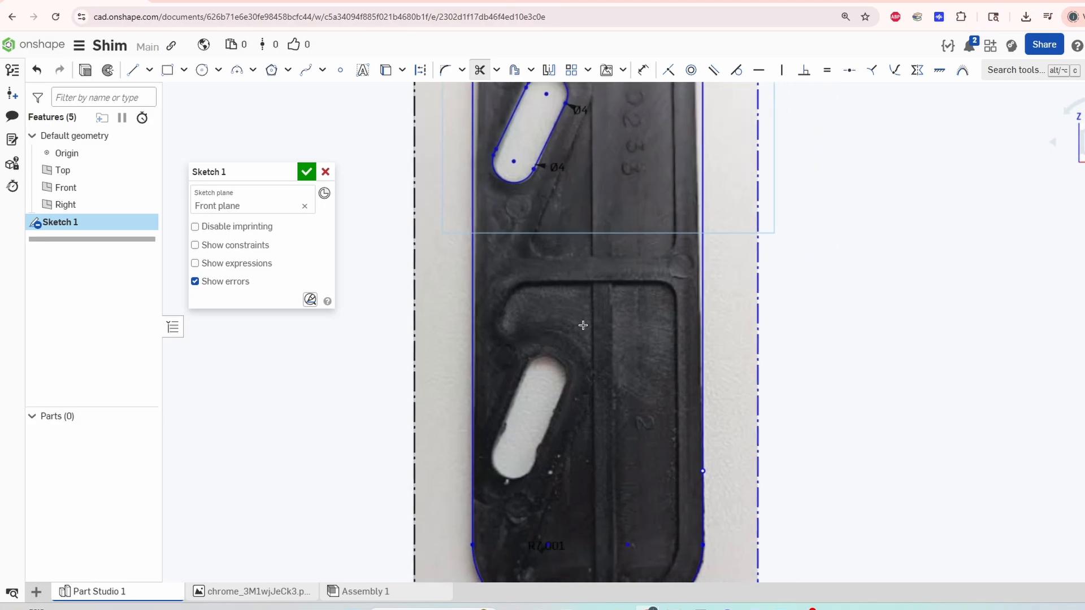
click(496, 69)
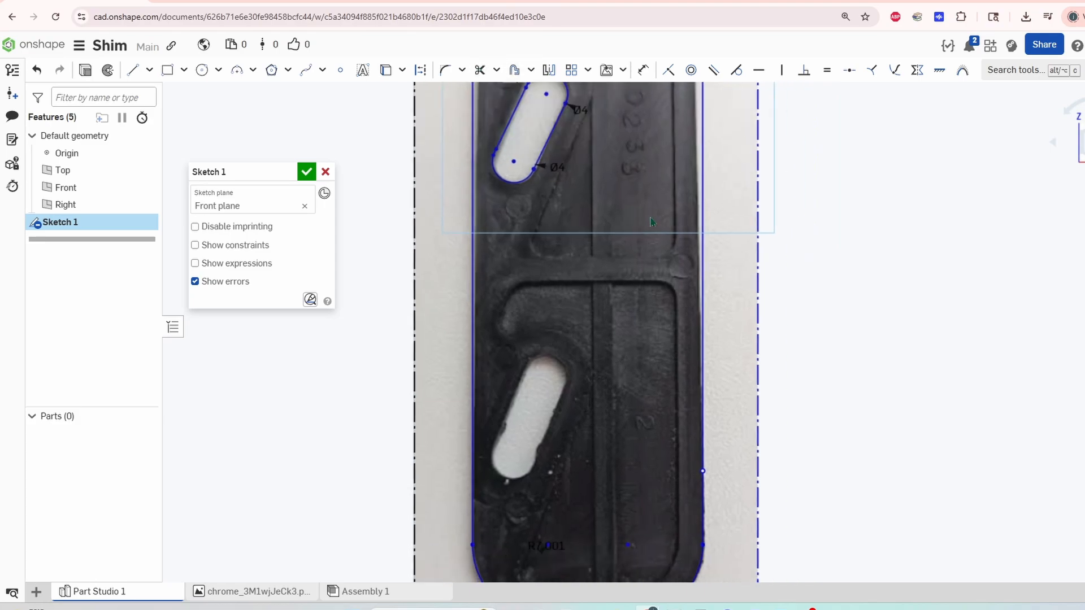
click(587, 70)
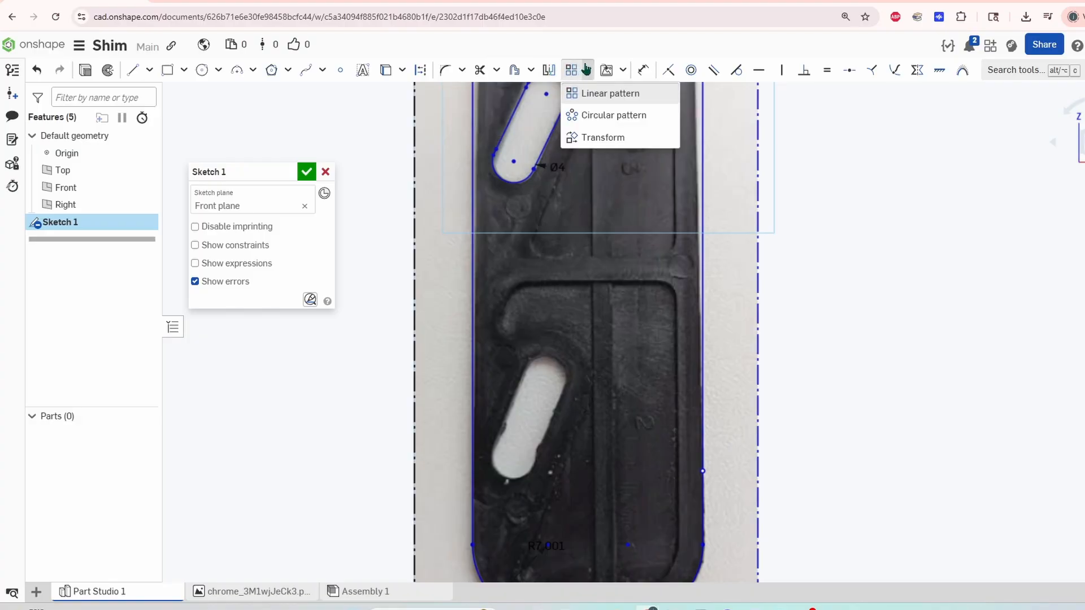
click(590, 139)
middle_drag(658, 152, 623, 186)
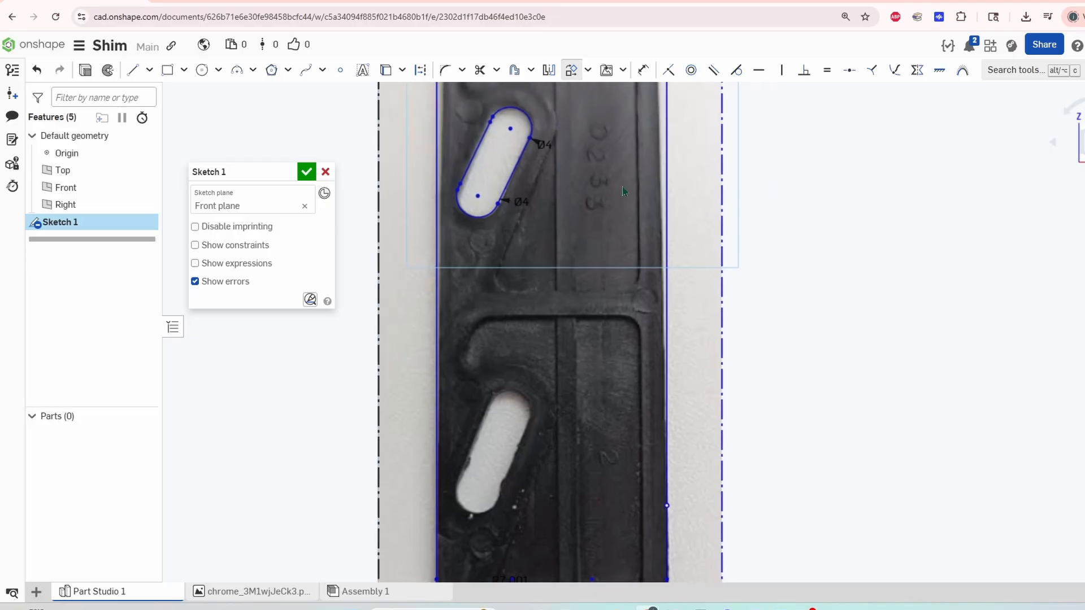
scroll(611, 187, down, 1)
click(527, 175)
click(505, 209)
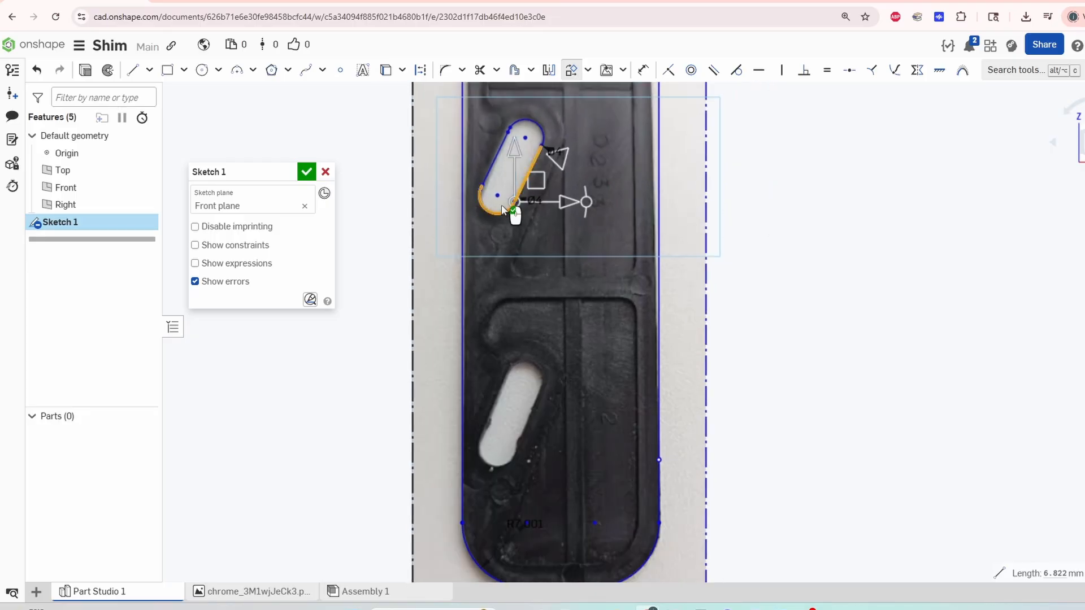
click(489, 169)
click(531, 129)
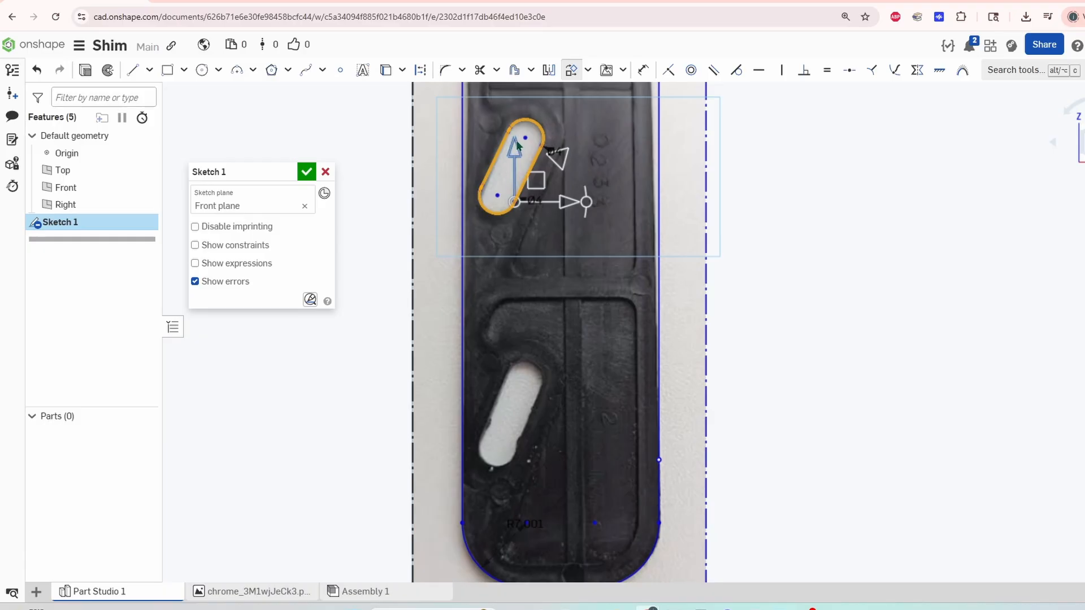
drag(516, 151, 523, 397)
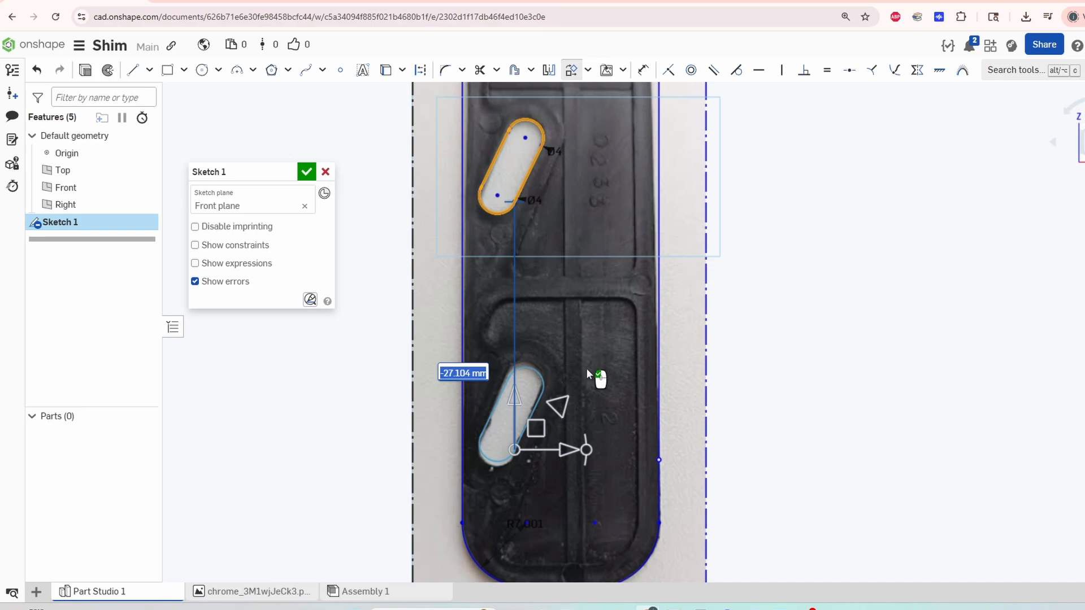
click(724, 380)
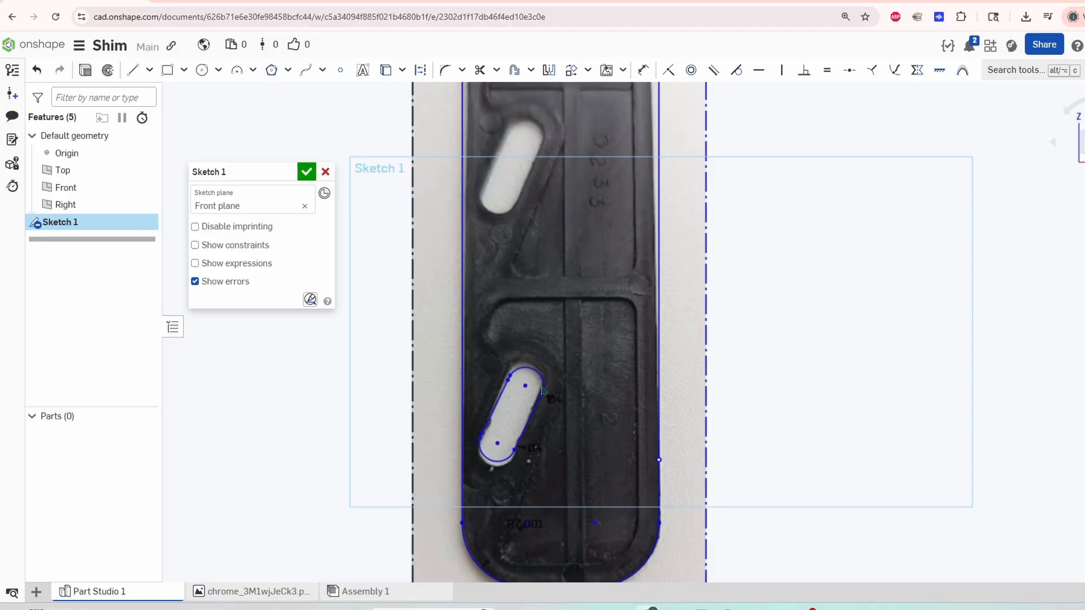
Undo the transform of the slot outline
click(588, 70)
click(608, 135)
key(ctrl+z)
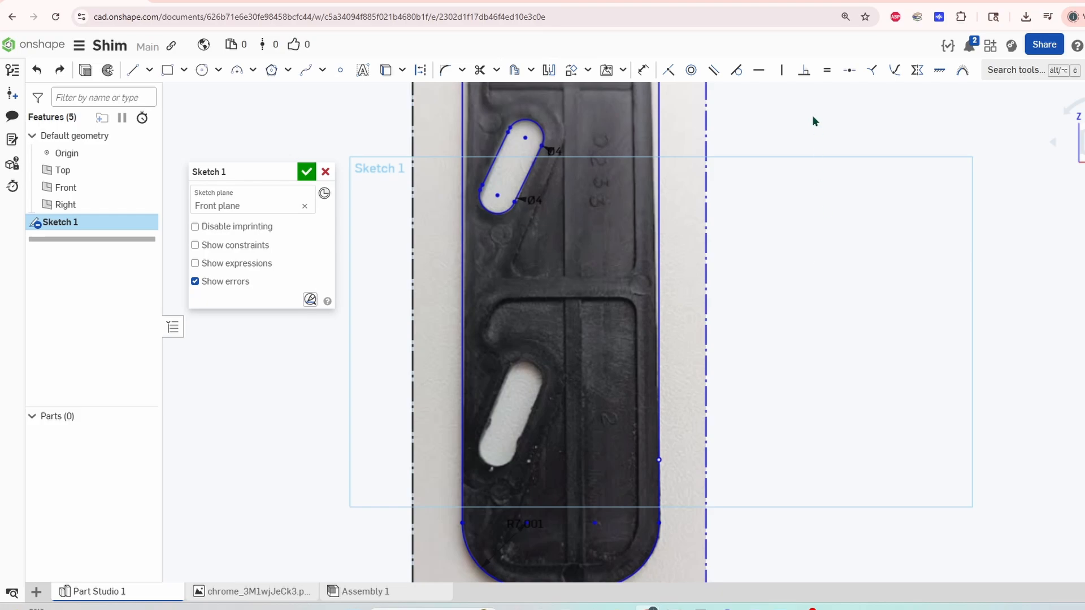
Finish Sketch 1 and extrude the shim outline region as a new solid with a blind depth of 5.6 mm
scroll(443, 303, down, 3)
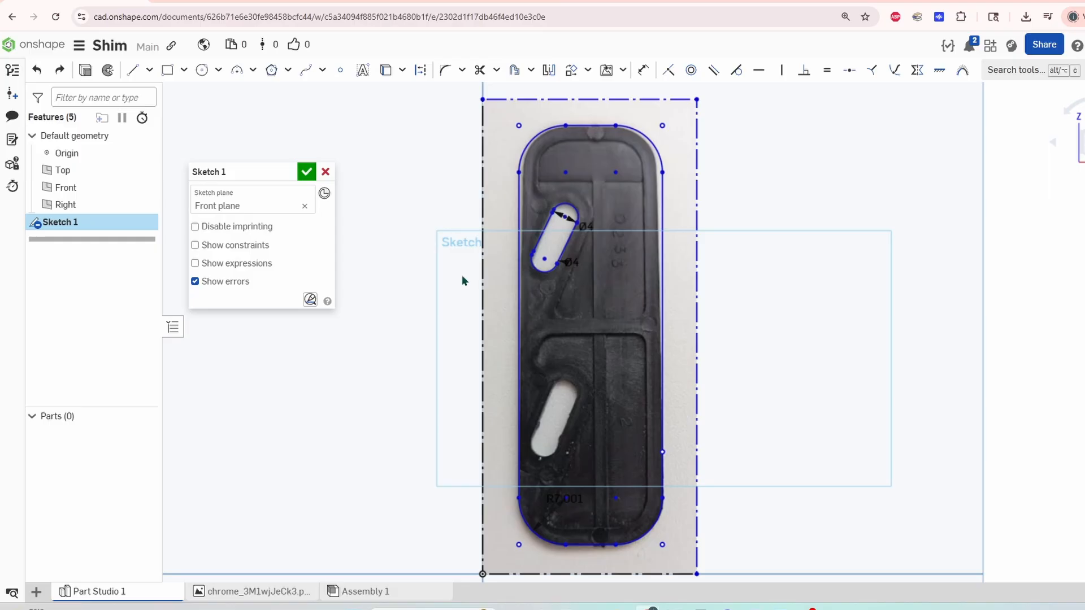
click(306, 172)
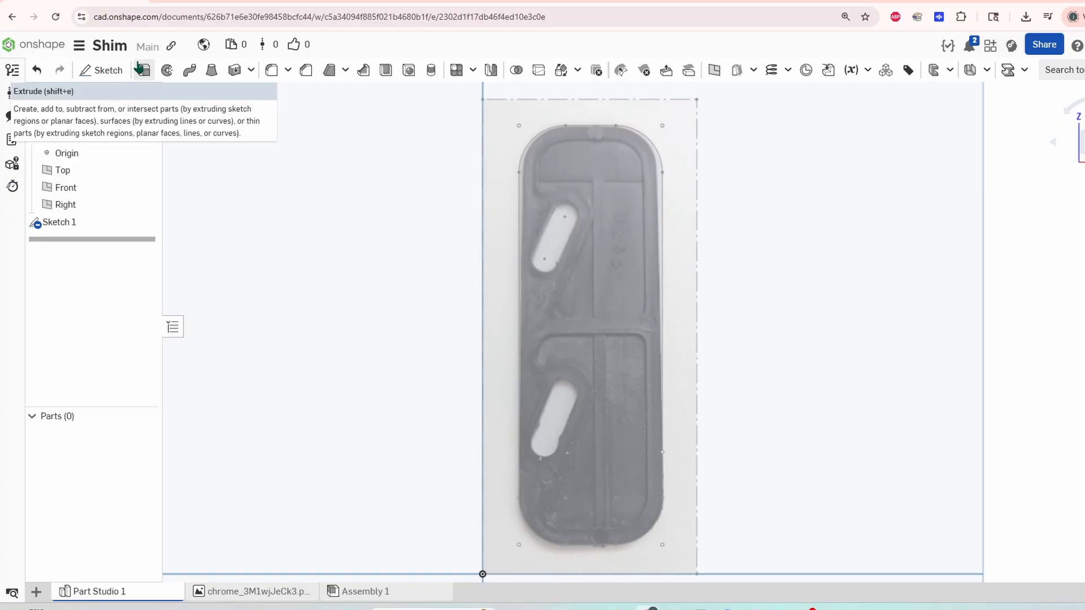
click(143, 69)
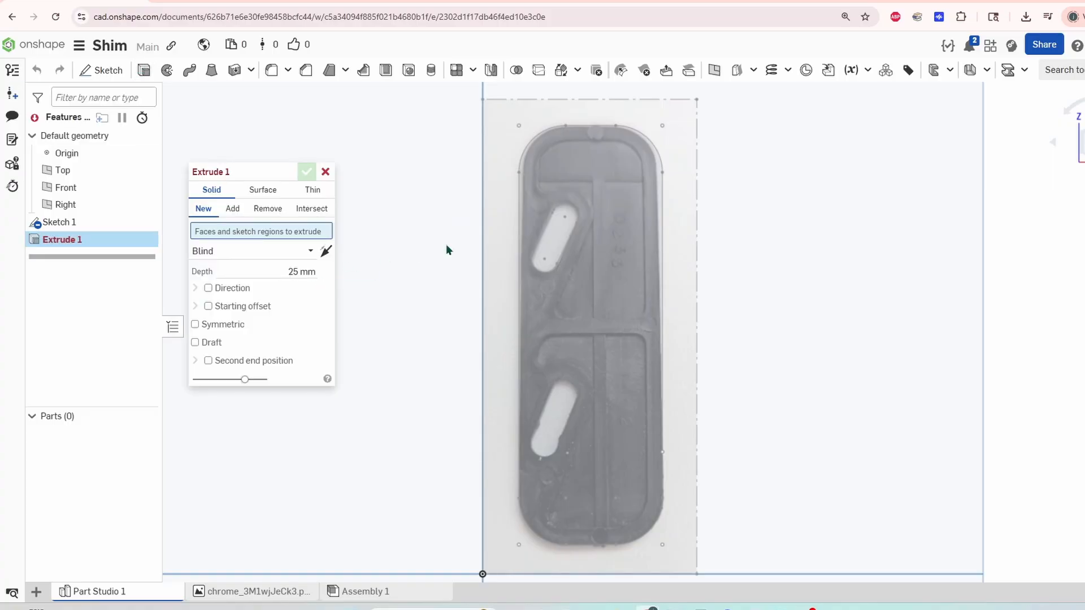
click(519, 229)
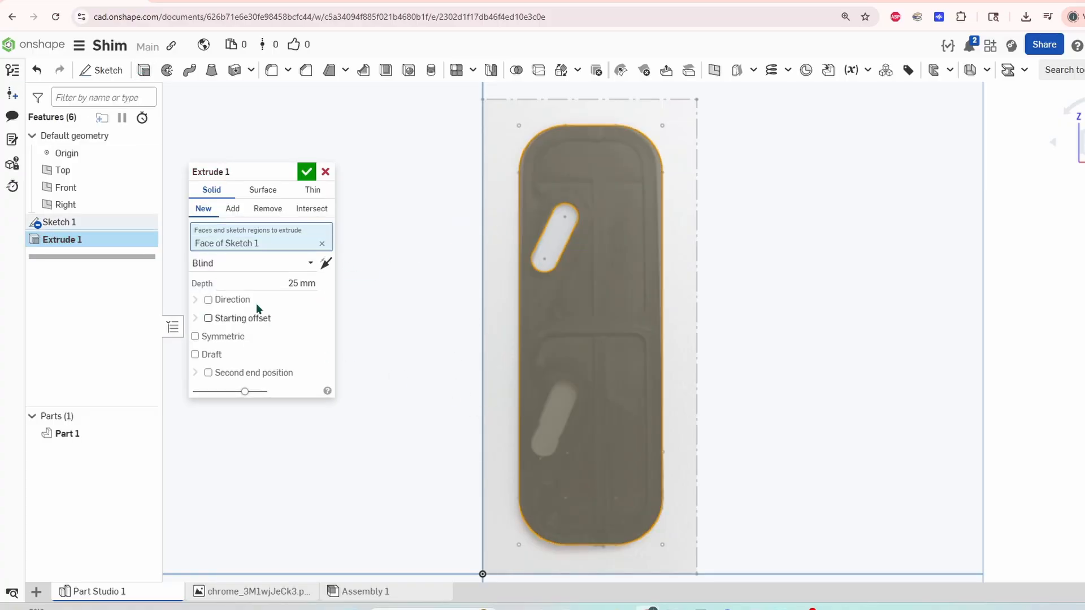
click(280, 283)
text(5.6)
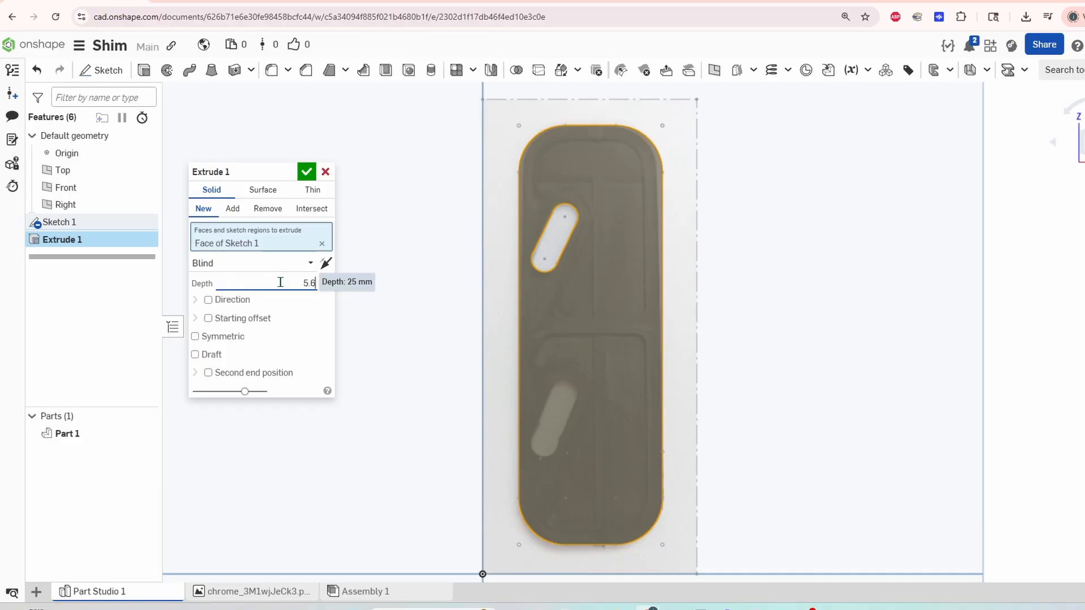
key(Return)
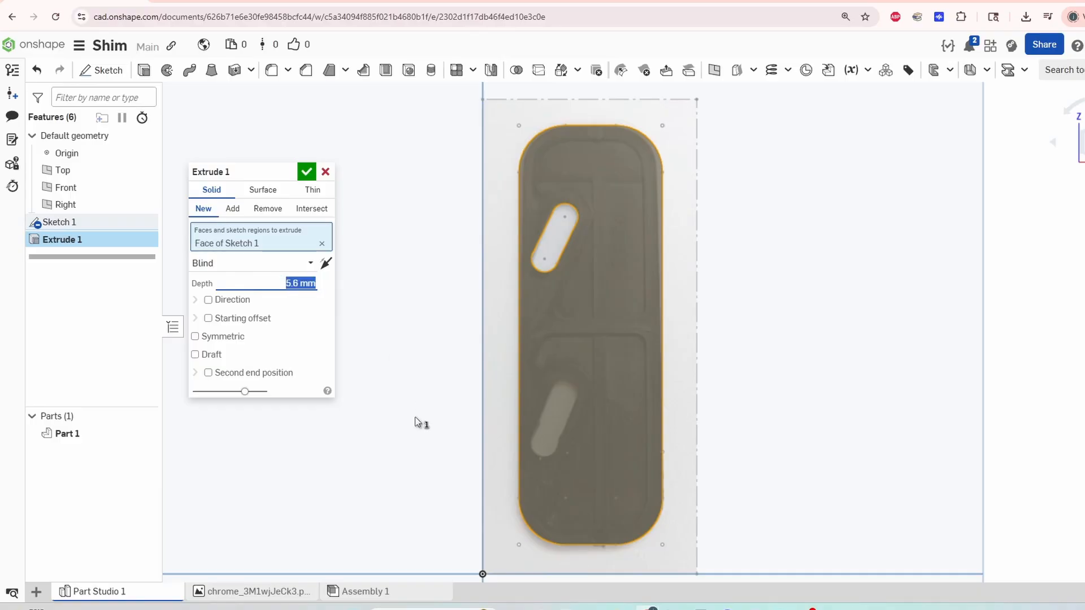
right_drag(419, 424, 439, 352)
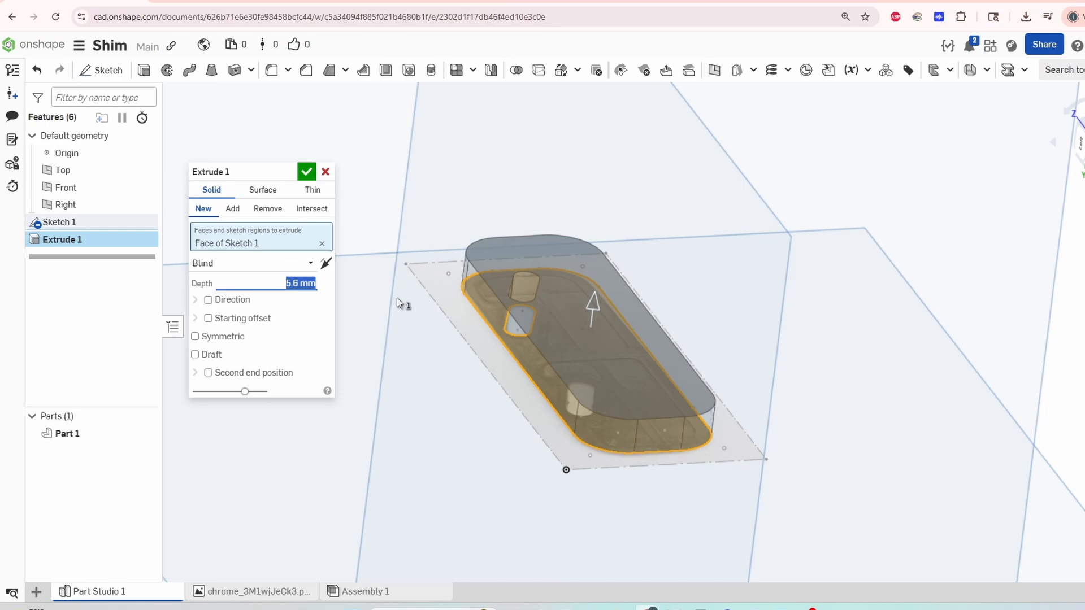
click(300, 178)
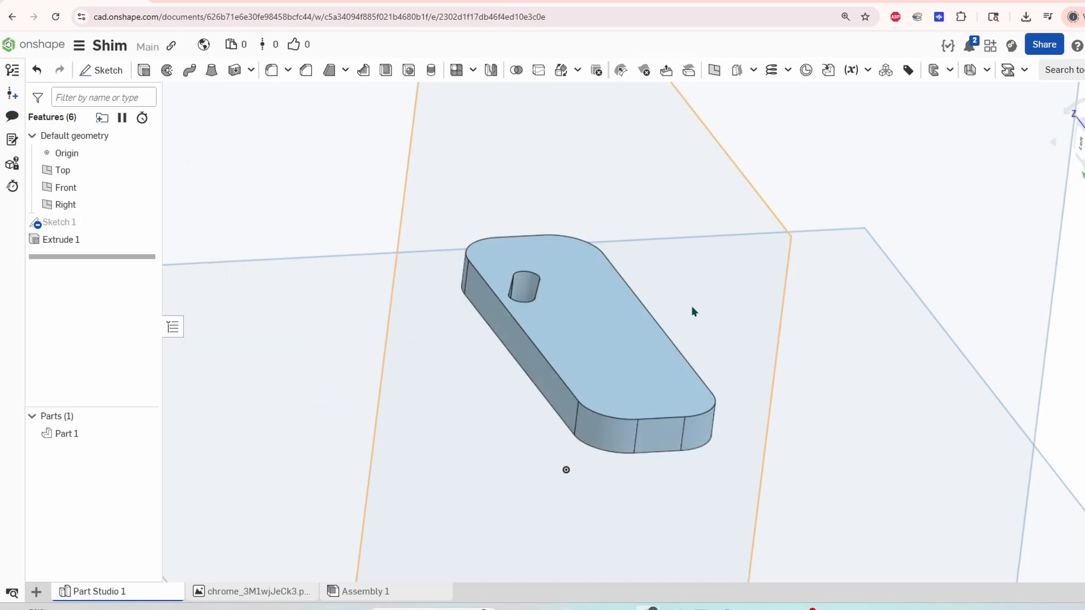
Show the hidden Sketch 1 again over the extruded shim
right_drag(695, 310, 672, 353)
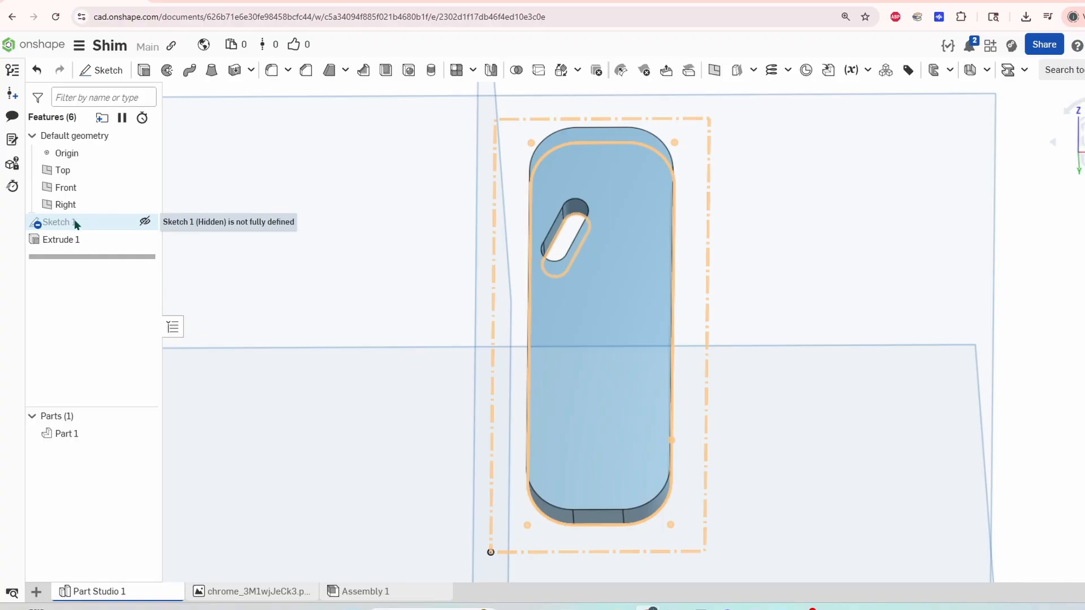
click(145, 223)
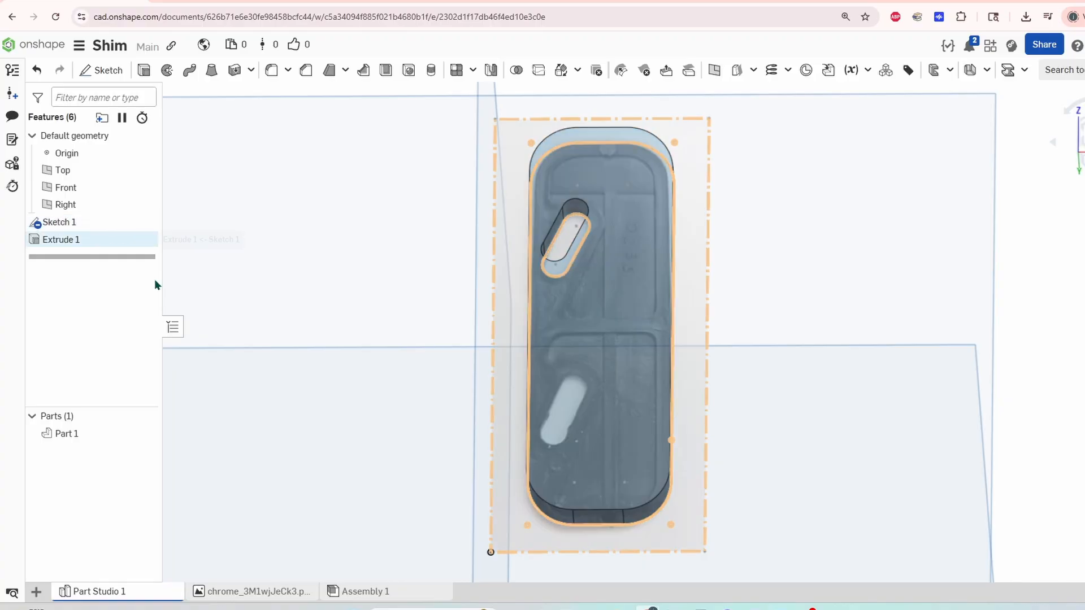
click(1082, 141)
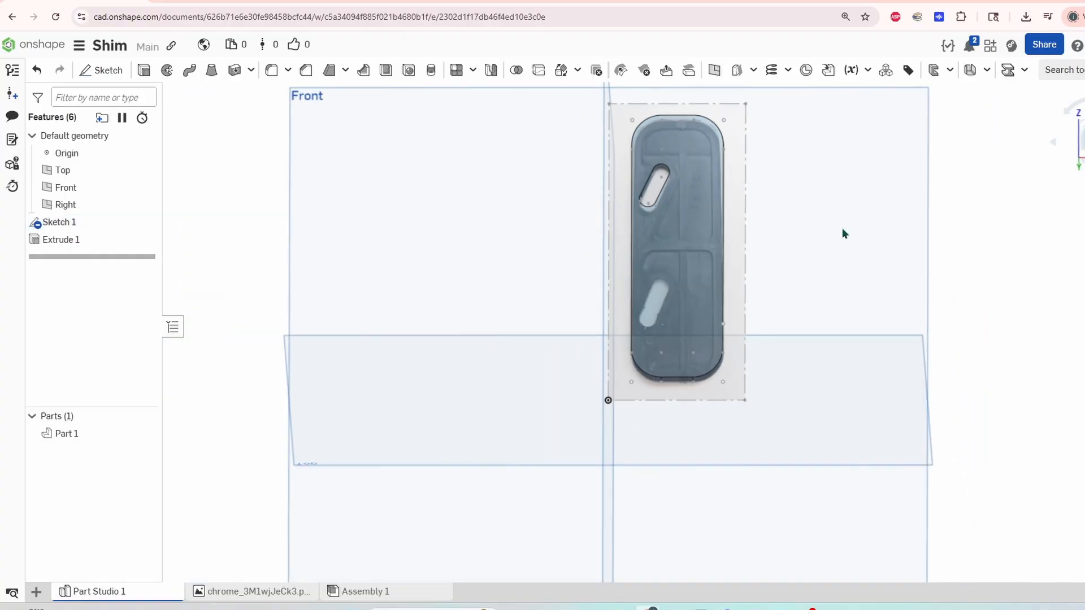
Extrude the upper slot region of Sketch 1 by 25 mm with the direction reversed
scroll(713, 140, up, 6)
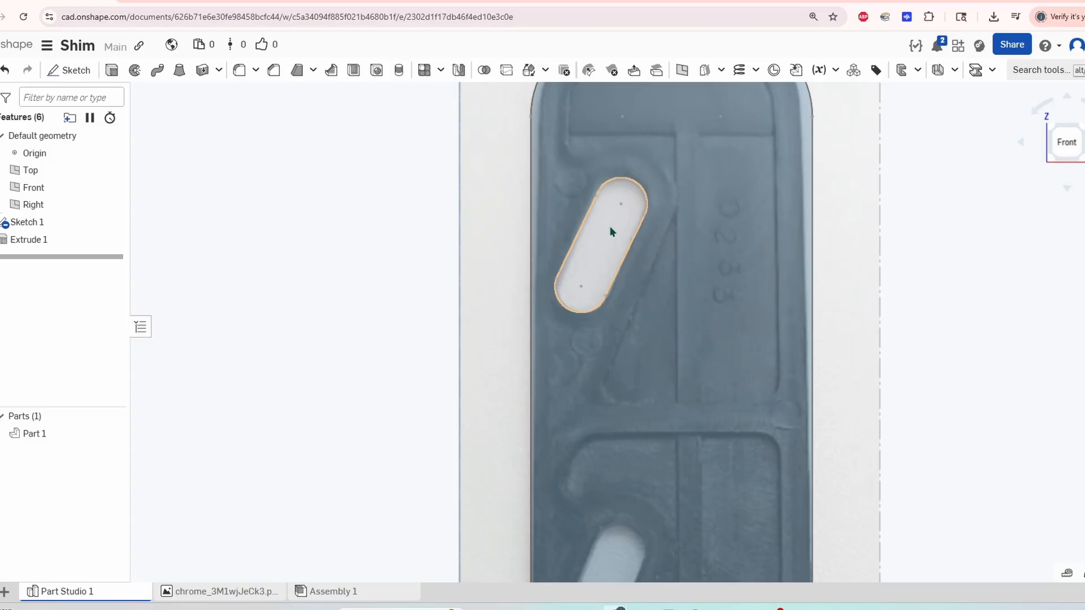
scroll(609, 226, down, 5)
scroll(744, 301, down, 1)
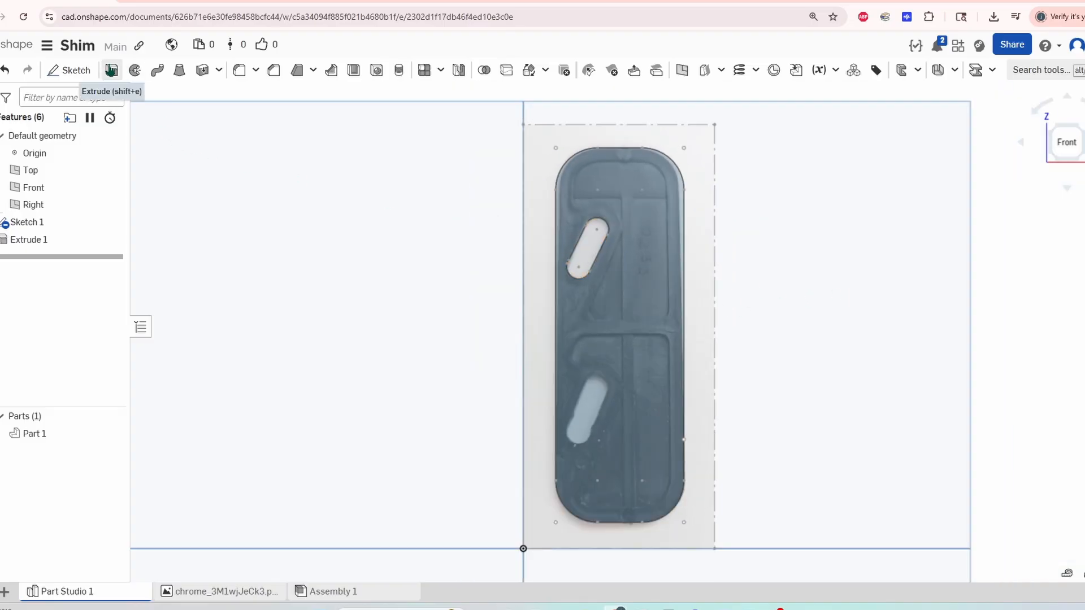
click(111, 69)
click(593, 243)
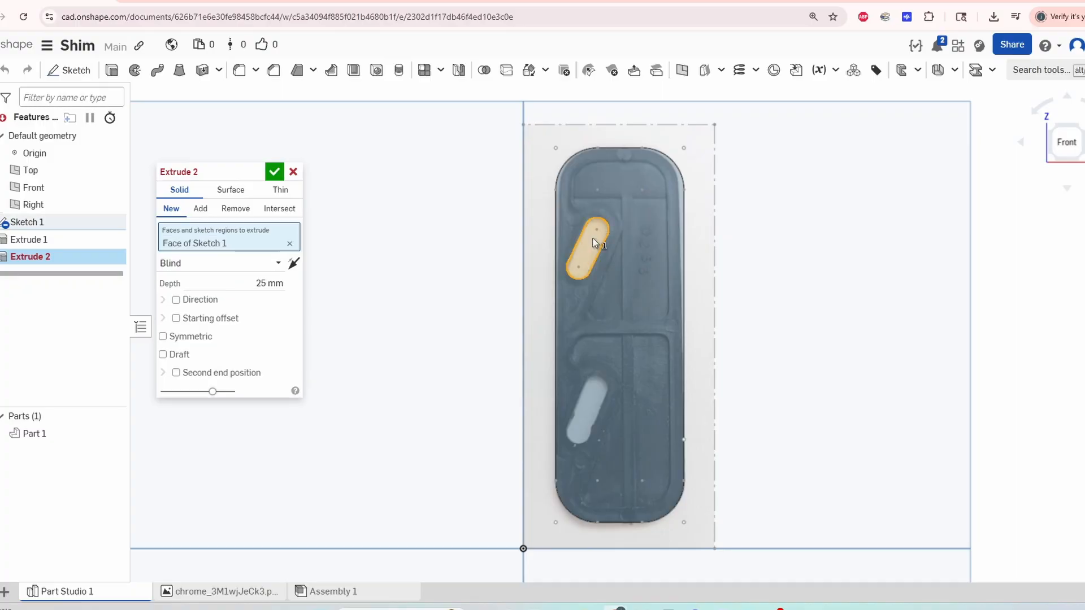
right_drag(806, 332, 814, 262)
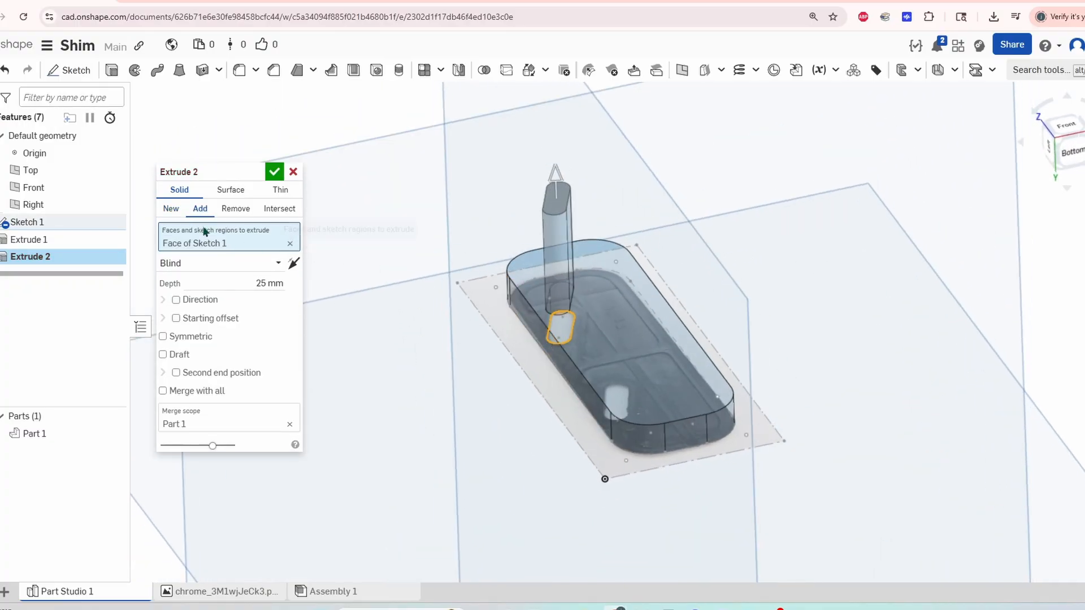
click(292, 263)
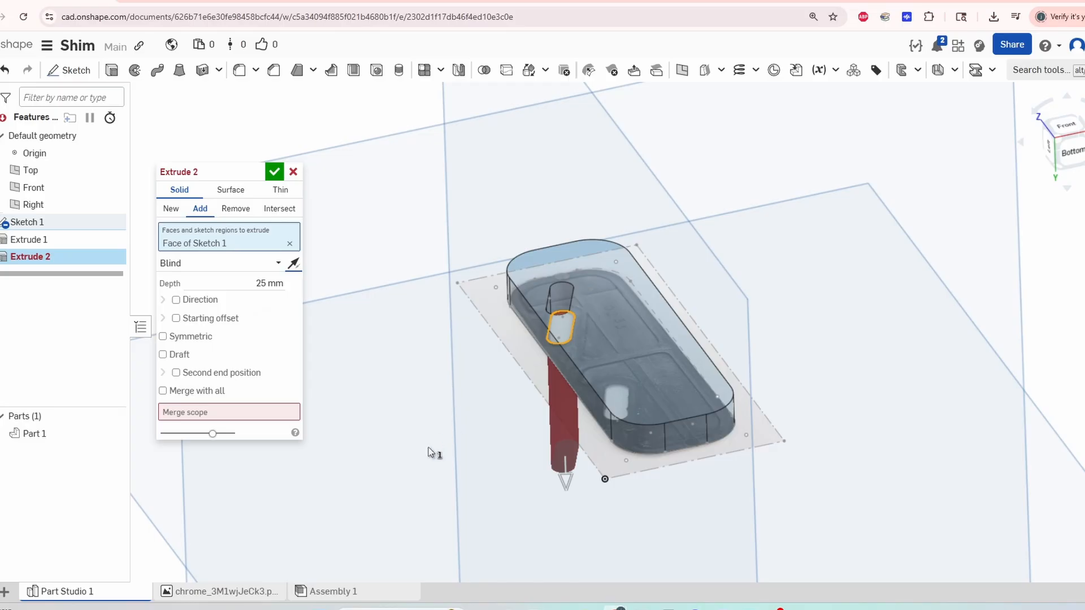
mouse_move(464, 452)
right_down()
mouse_move(484, 443)
mouse_move(472, 450)
mouse_move(480, 457)
right_up()
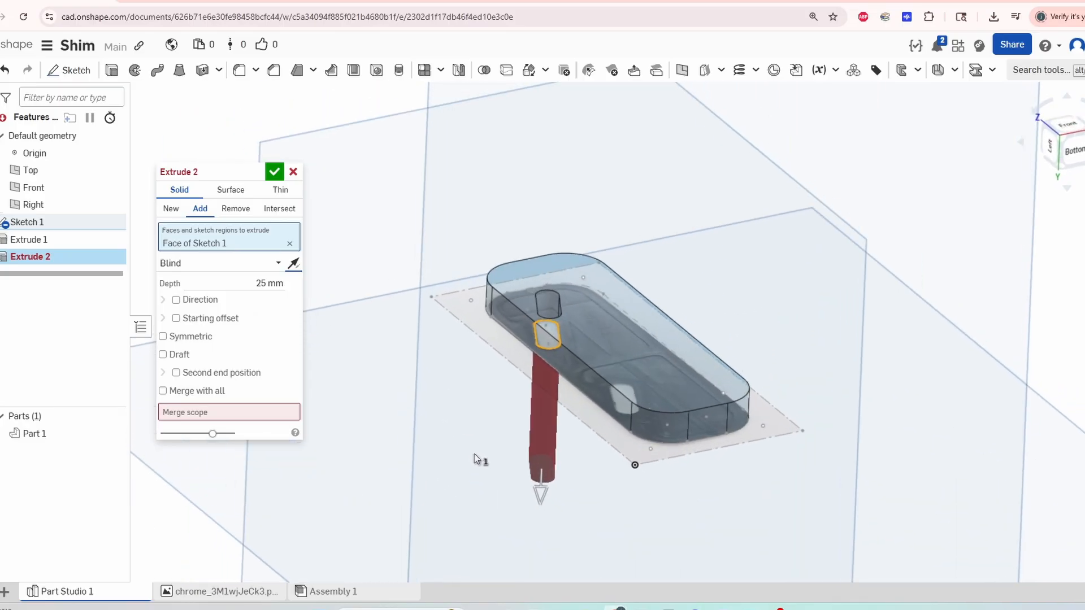
Set the slot extrusion to create a new part, symmetric about the sketch plane, and accept it
click(170, 209)
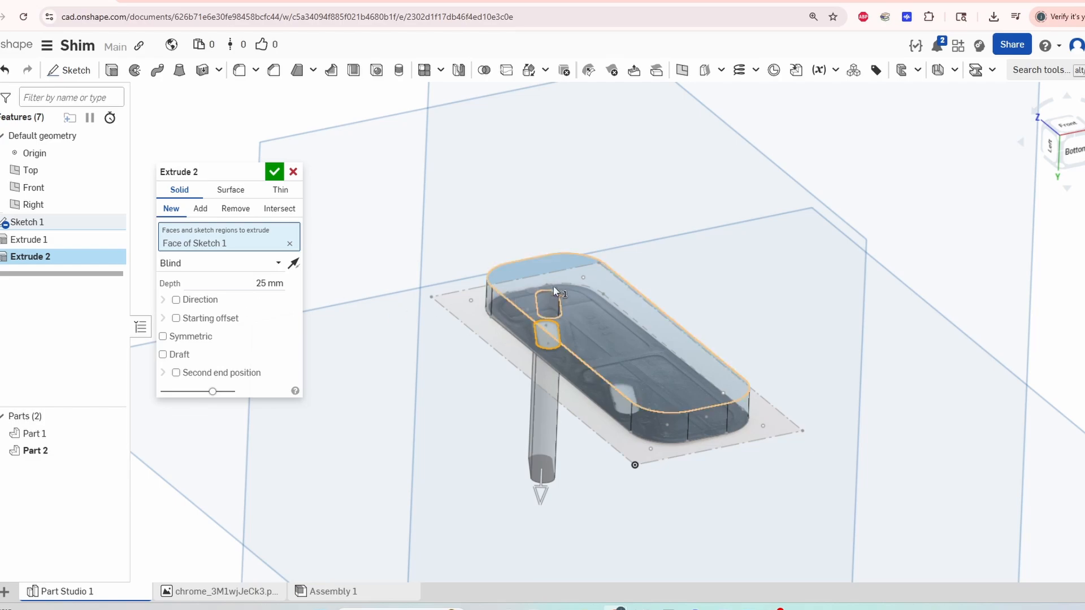
right_drag(644, 448, 674, 449)
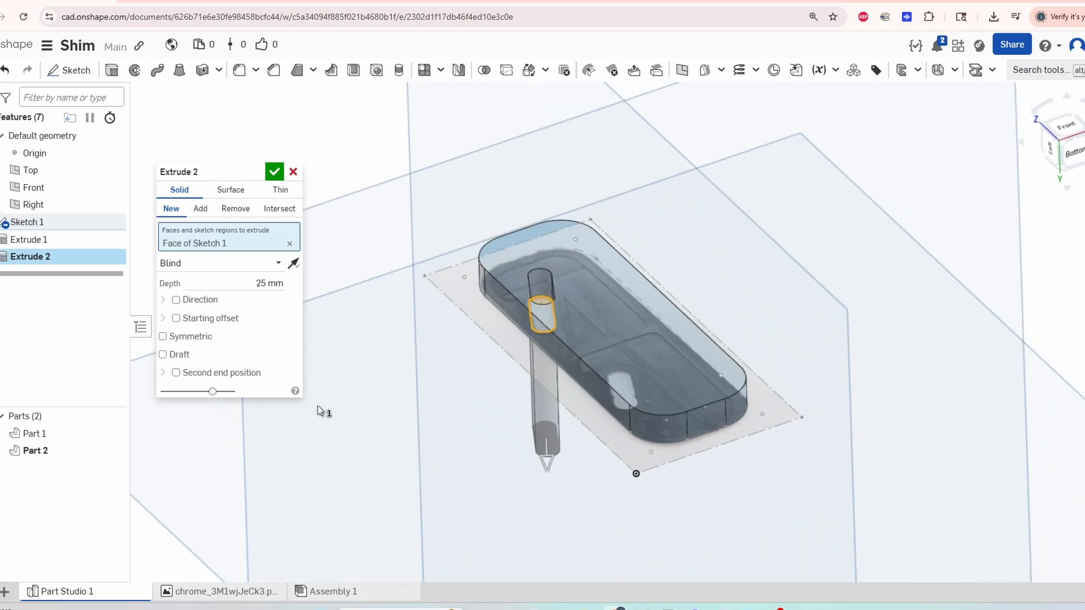
click(163, 336)
right_drag(402, 428, 391, 449)
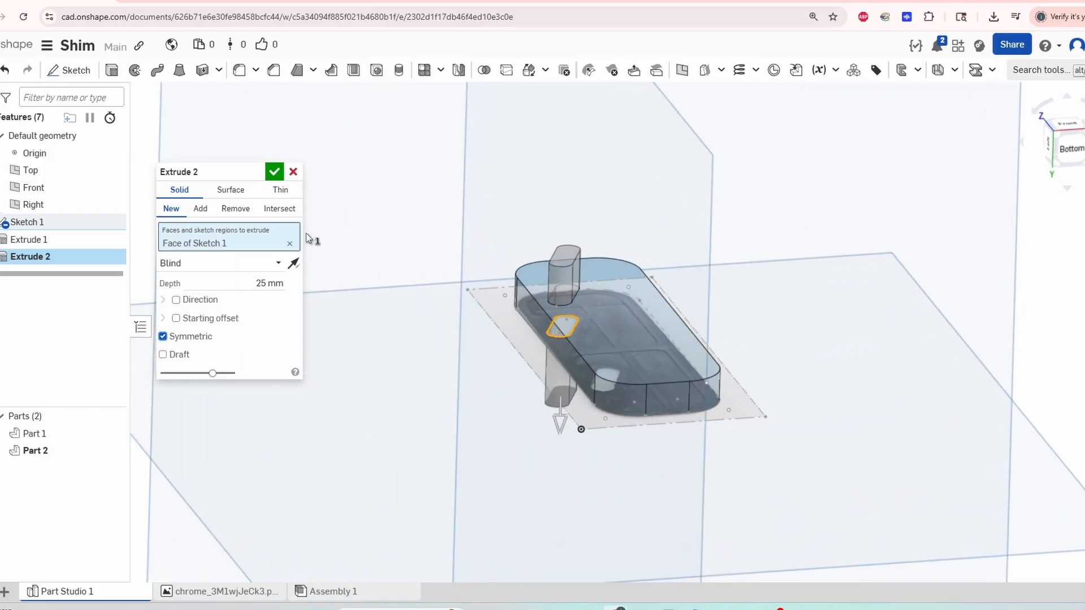
click(274, 172)
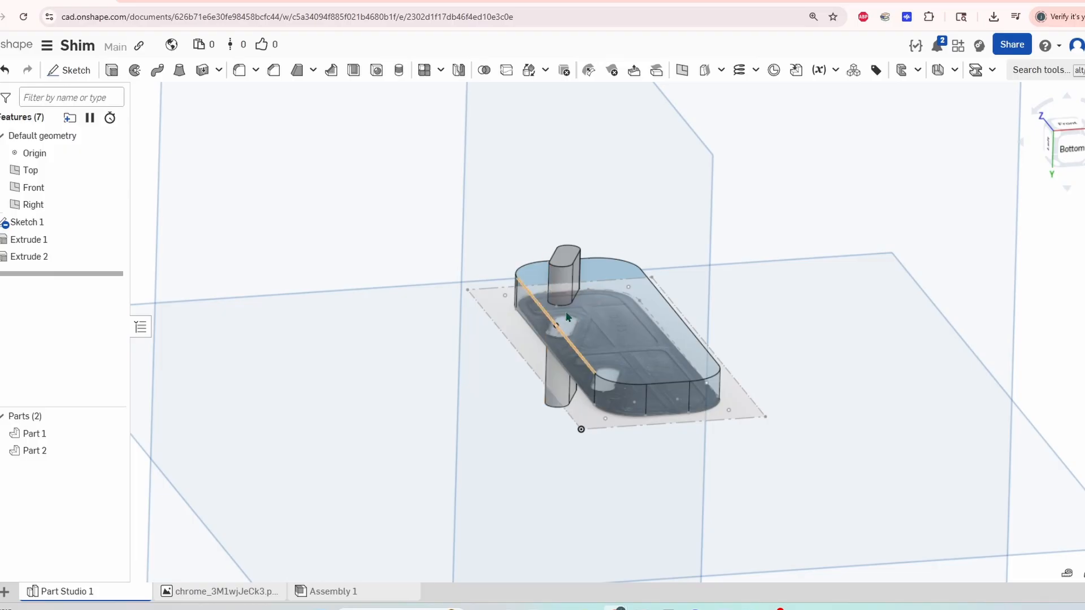
Transform the slot-shaped solid with Translate by XYZ, moving it about -27.4 mm in Z onto the pictured lower slot without copying it
right_drag(568, 317, 789, 322)
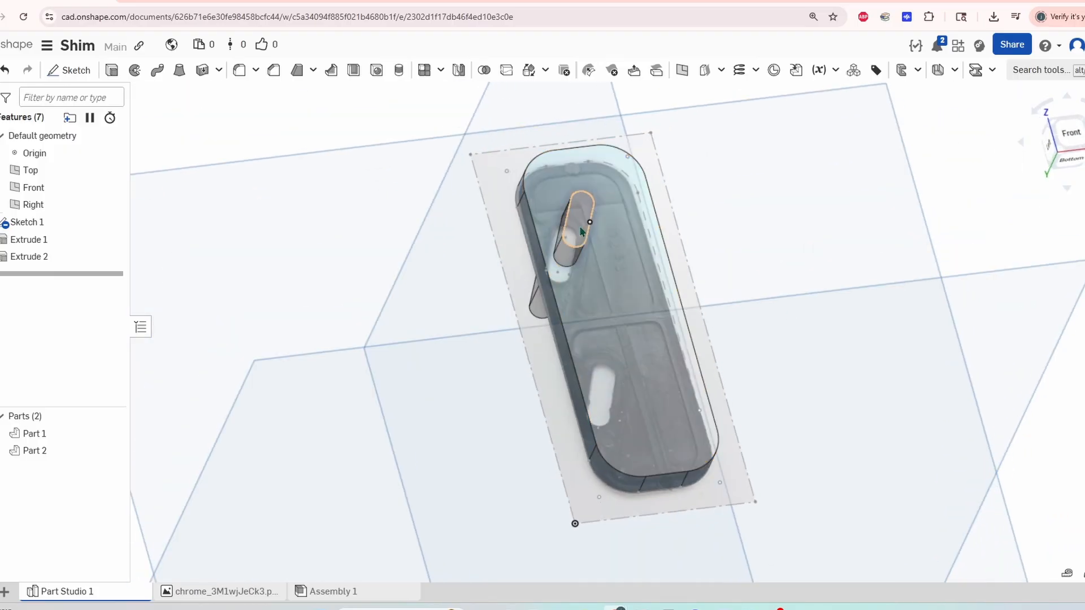
right_drag(581, 231, 796, 294)
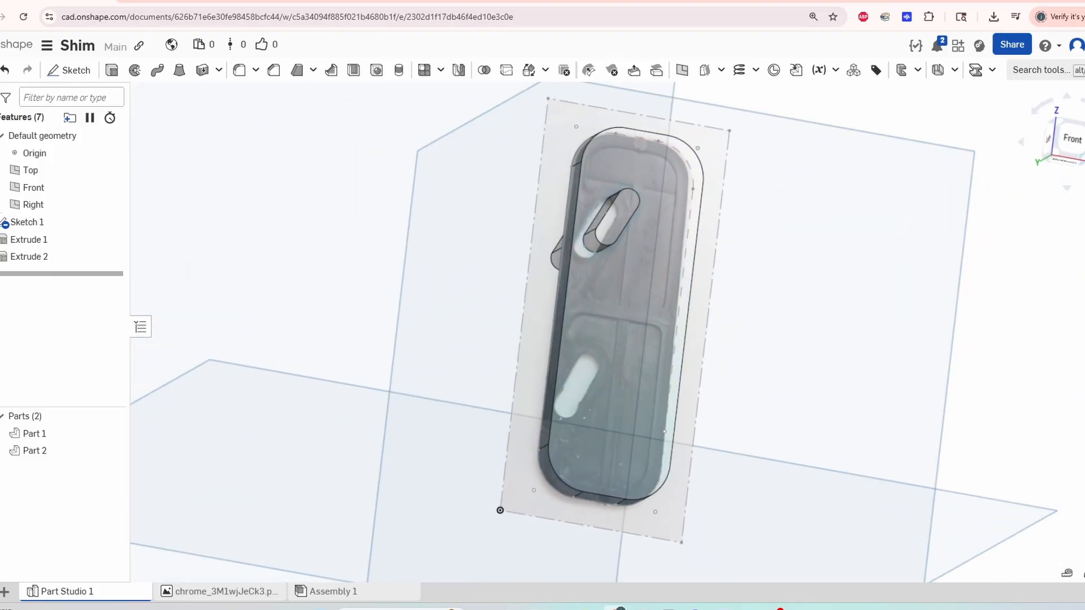
click(1070, 139)
scroll(727, 251, up, 5)
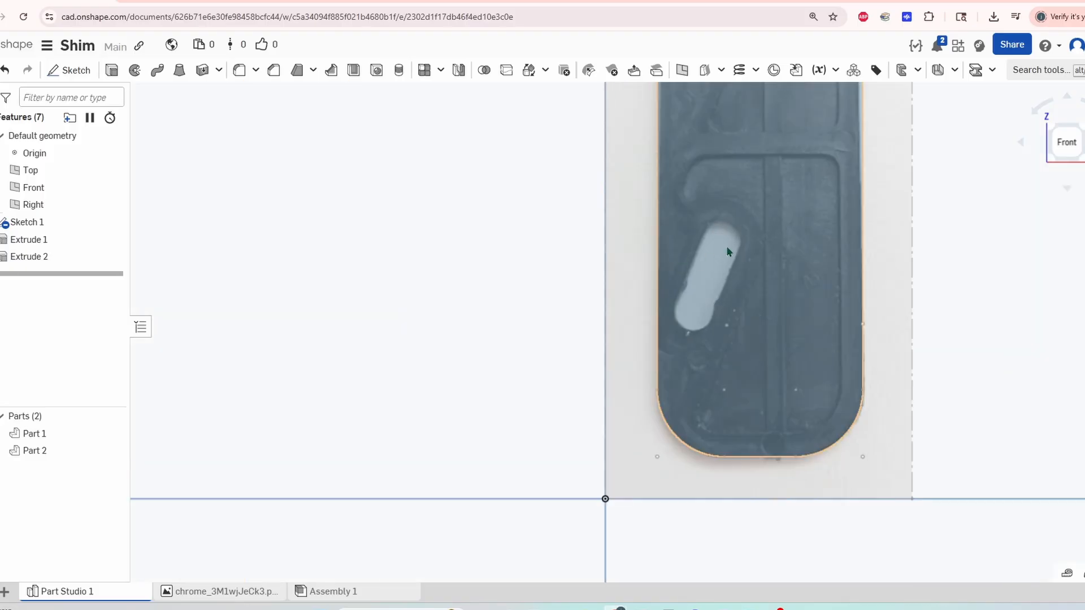
middle_drag(561, 146, 408, 246)
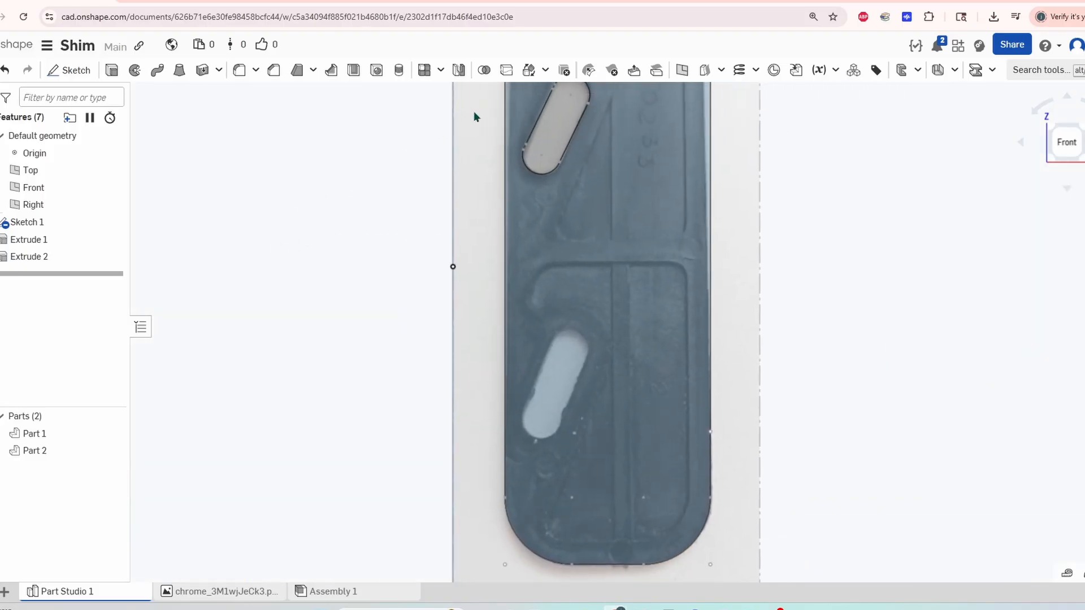
click(529, 70)
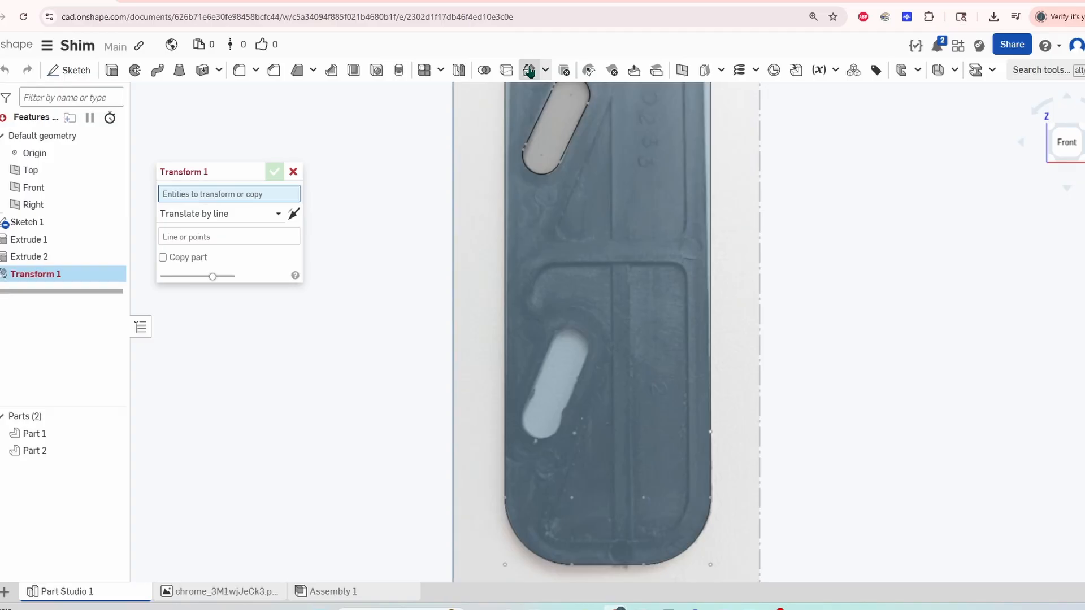
click(162, 258)
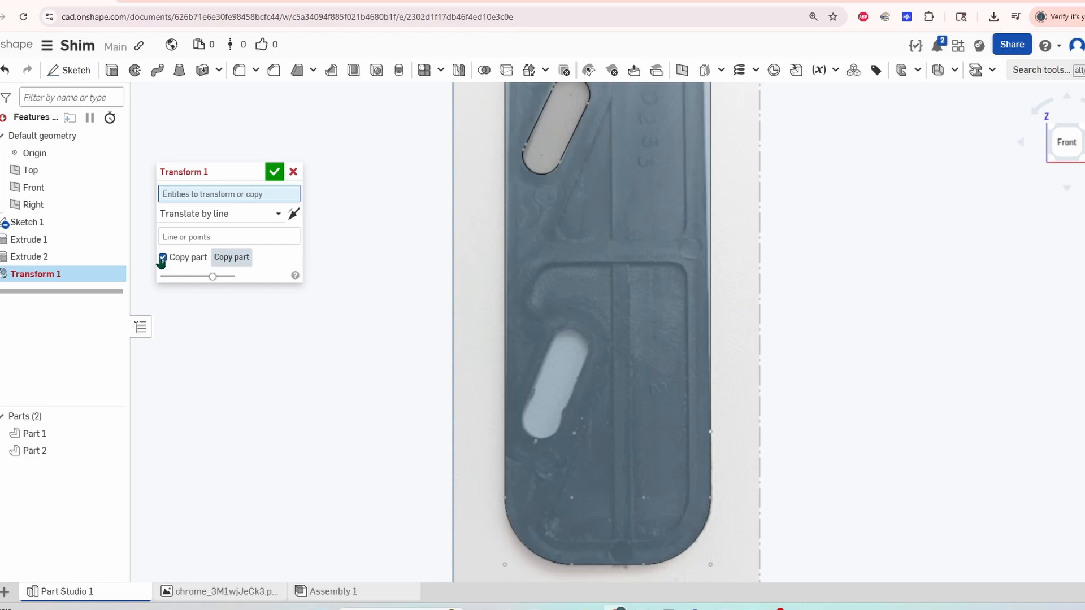
click(163, 258)
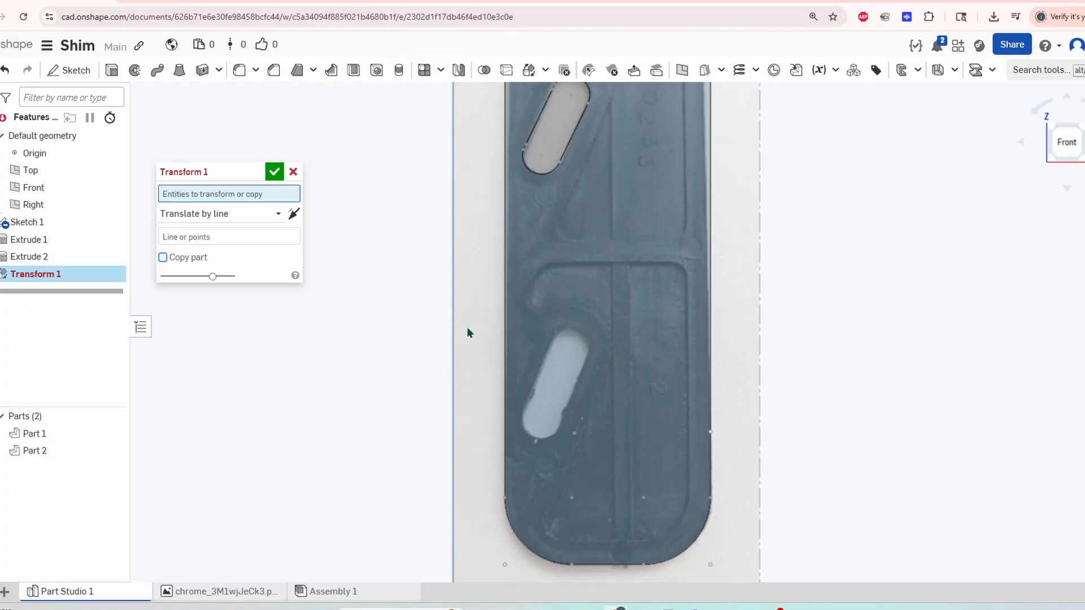
right_drag(467, 326, 685, 233)
click(1068, 144)
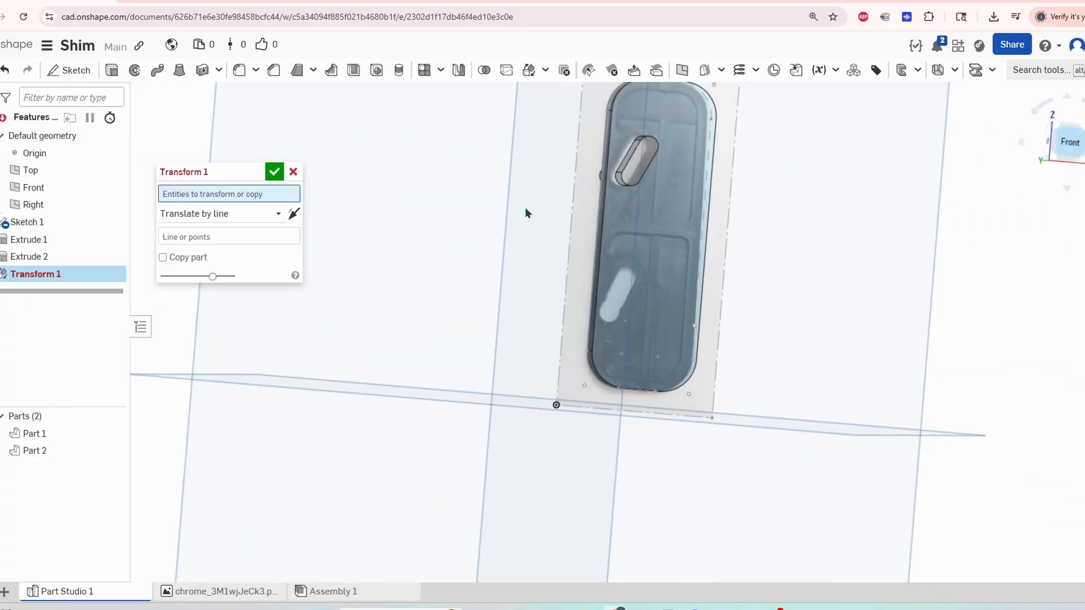
click(667, 172)
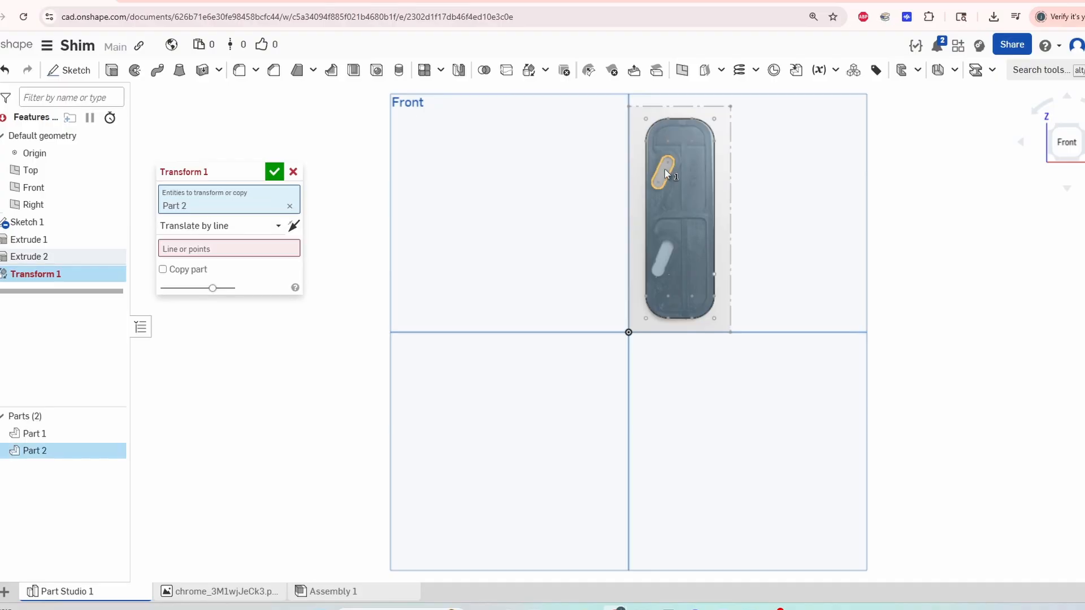
click(263, 226)
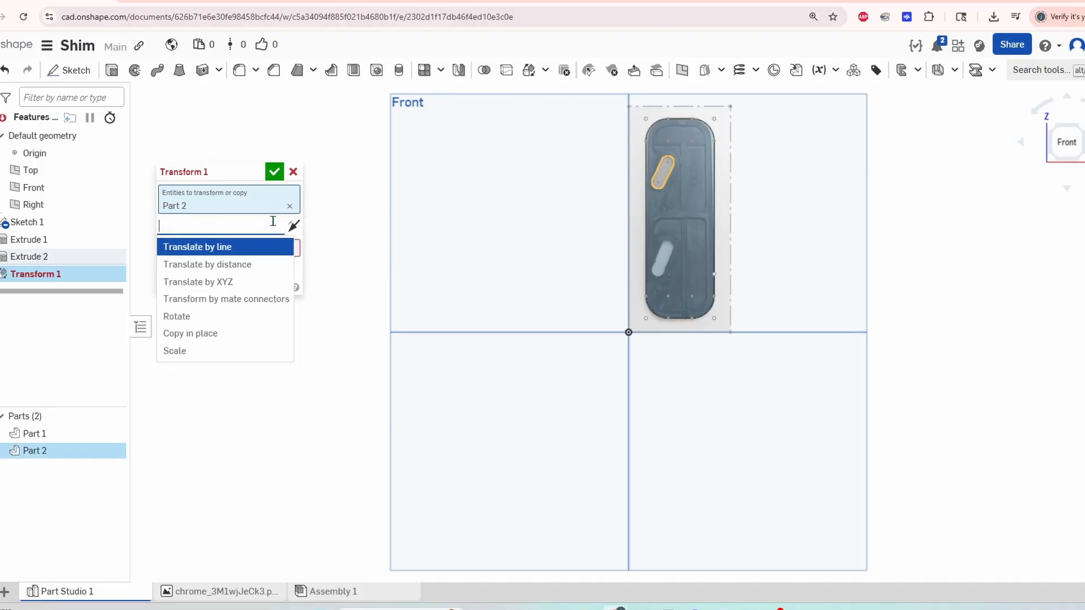
click(246, 280)
scroll(663, 163, up, 3)
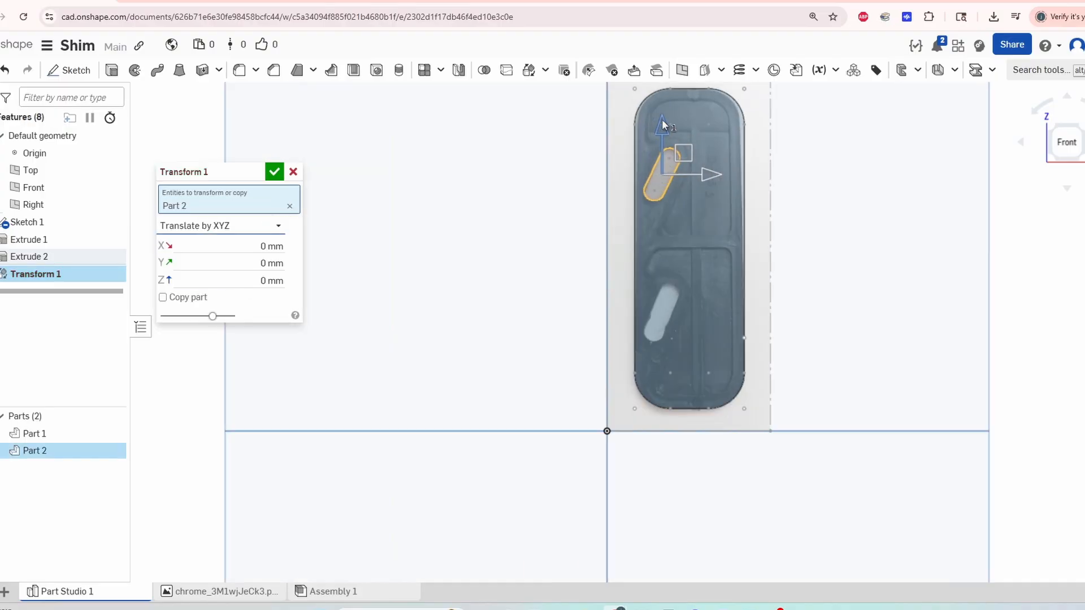
drag(660, 155, 666, 267)
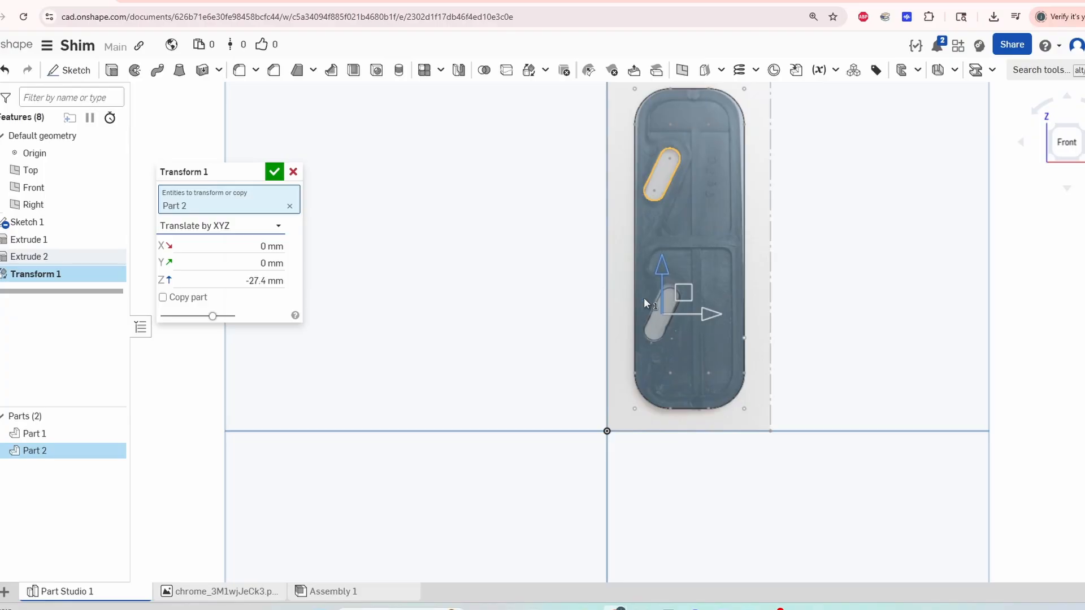
click(277, 167)
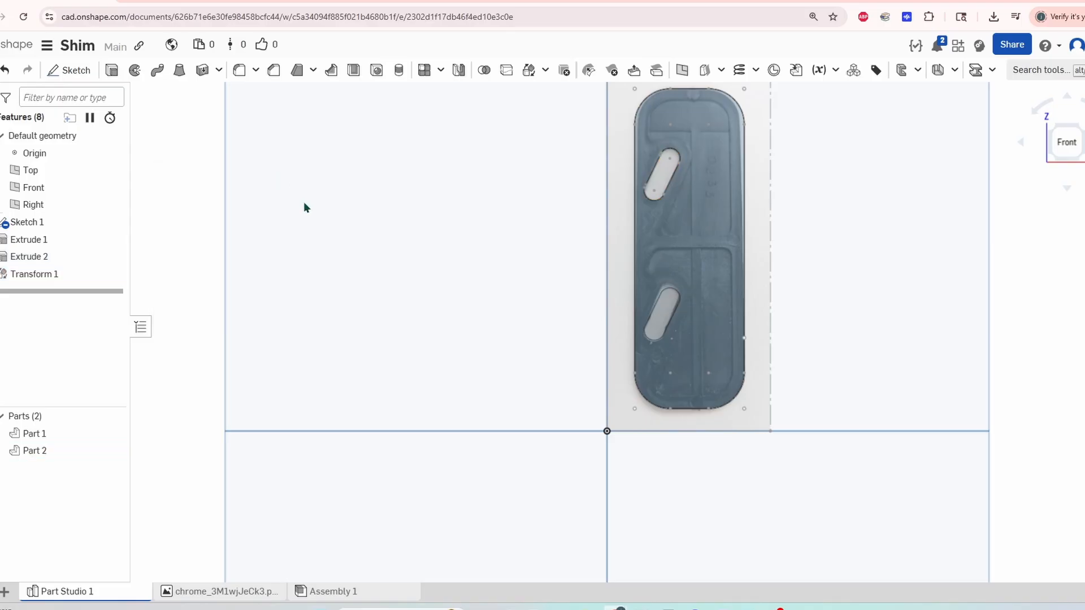
scroll(672, 289, up, 4)
scroll(672, 289, up, 1)
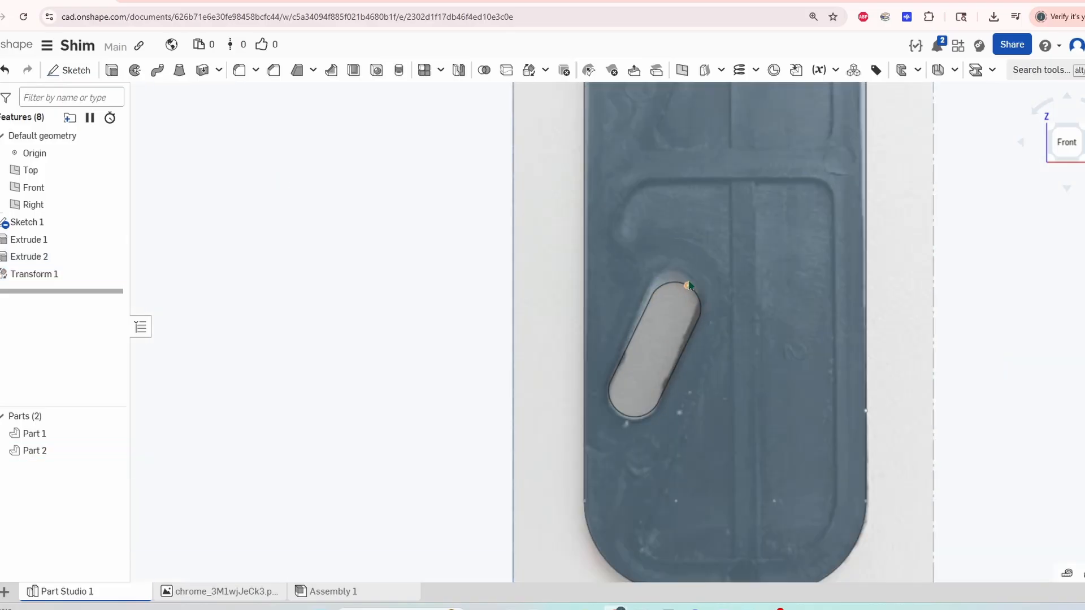
Examine the slot-shaped solid's alignment with the pictured lower slot from angled views and the front view
scroll(686, 282, down, 5)
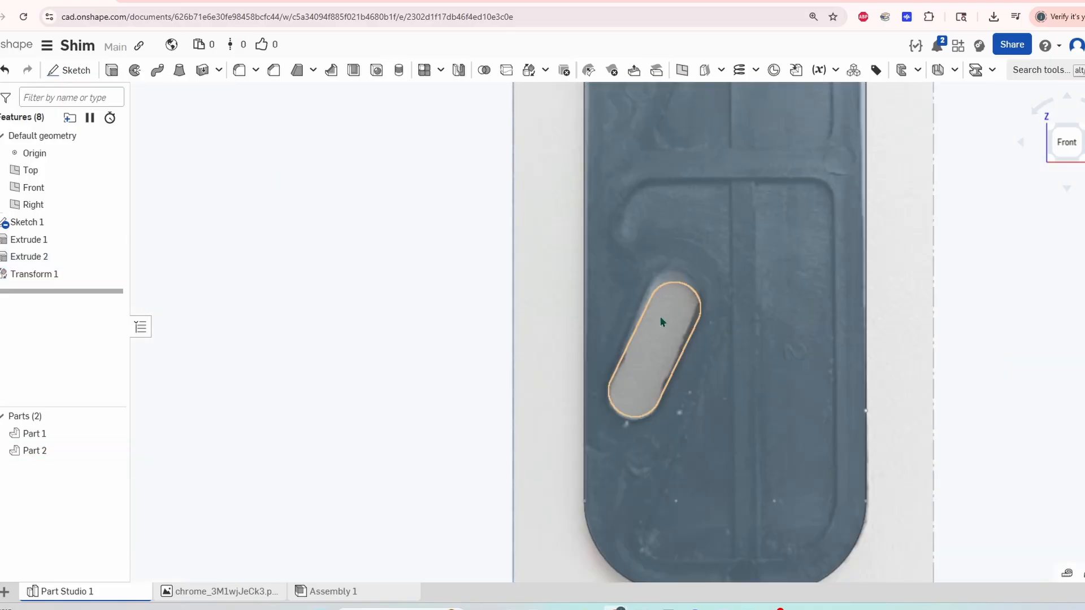
right_drag(666, 315, 680, 337)
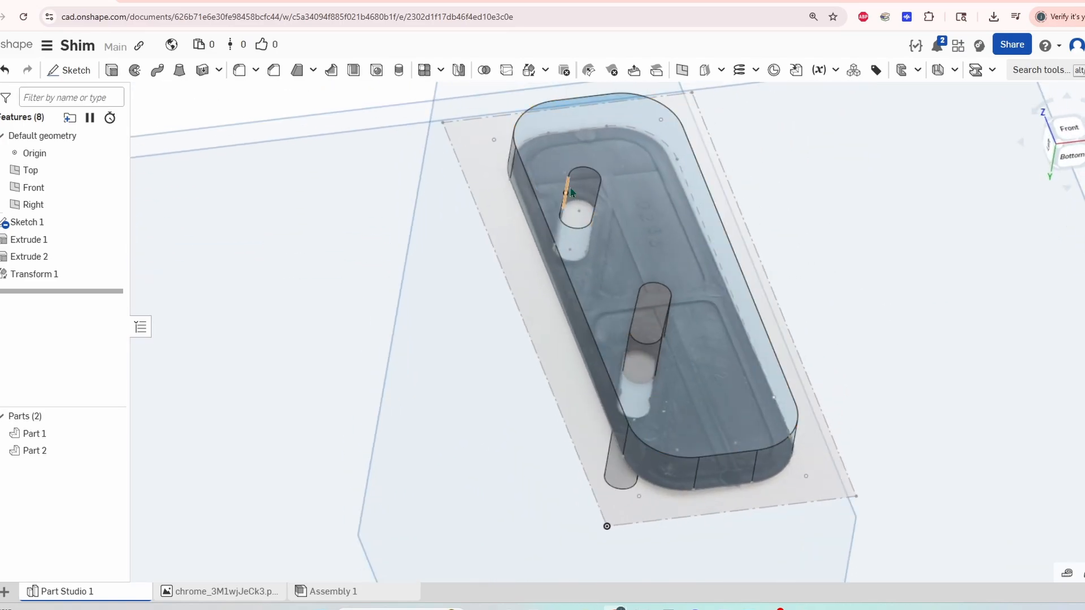
right_drag(876, 279, 574, 258)
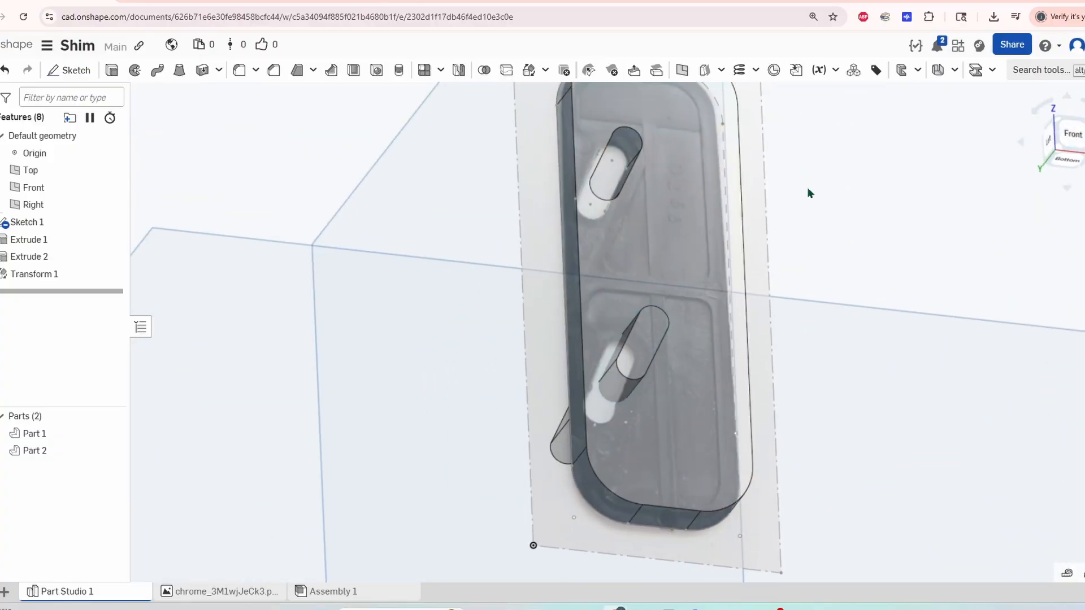
click(1070, 136)
scroll(622, 302, up, 5)
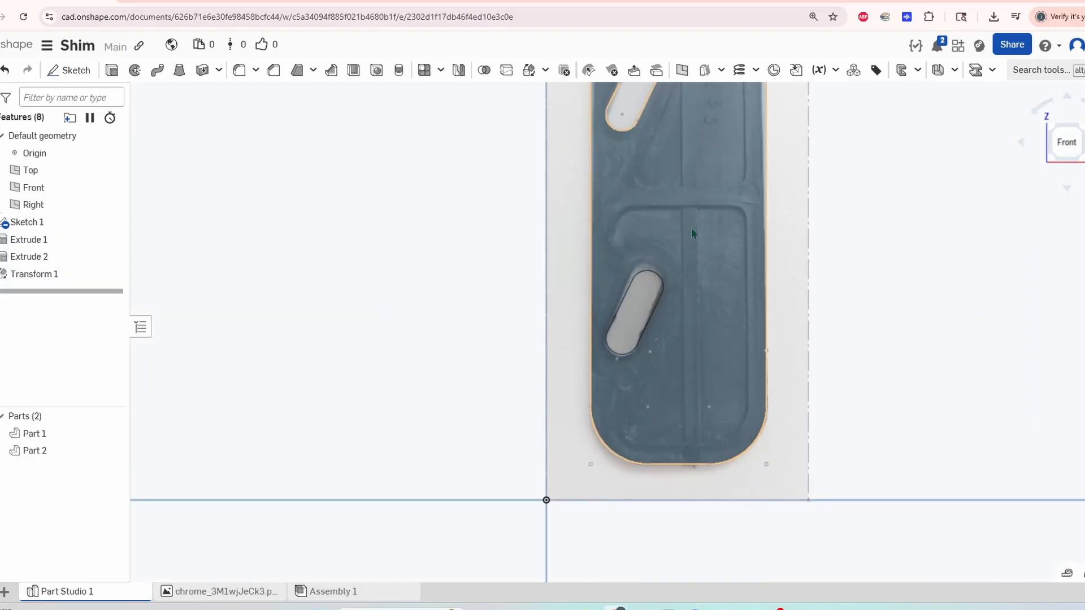
scroll(622, 298, down, 2)
scroll(723, 189, up, 1)
middle_drag(739, 188, 710, 276)
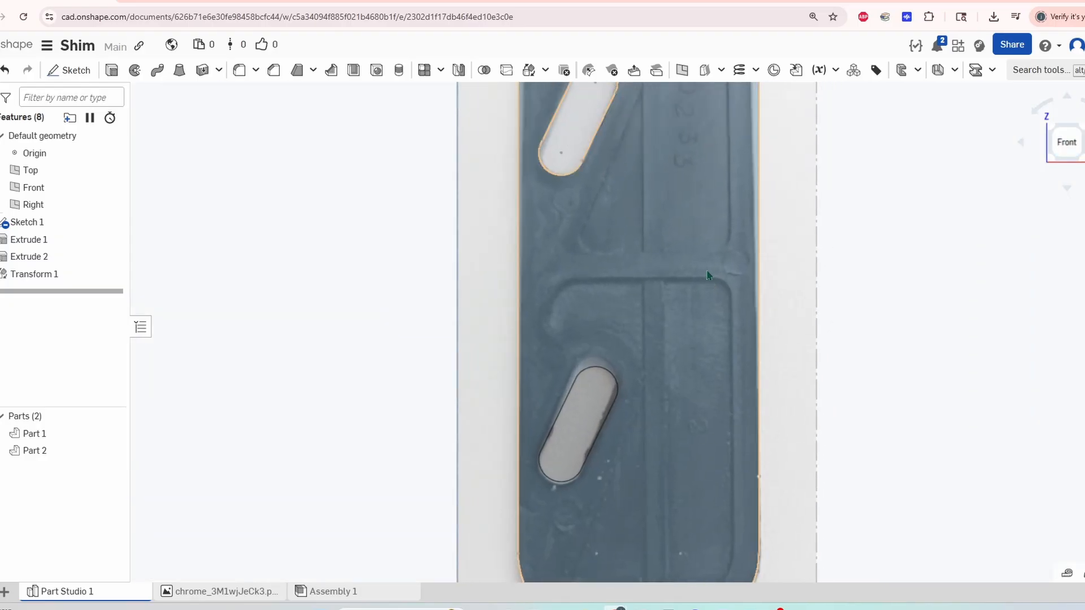
scroll(708, 274, down, 2)
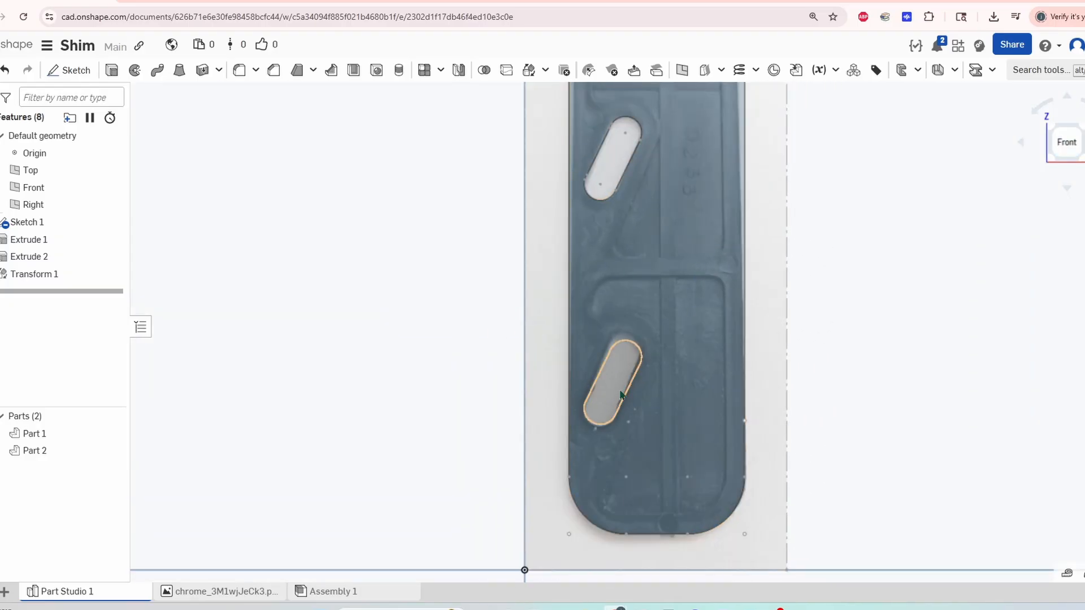
Reopen Sketch 1 for editing and adjust the upper slot's lower arc and right side to the pictured opening
double_click(52, 221)
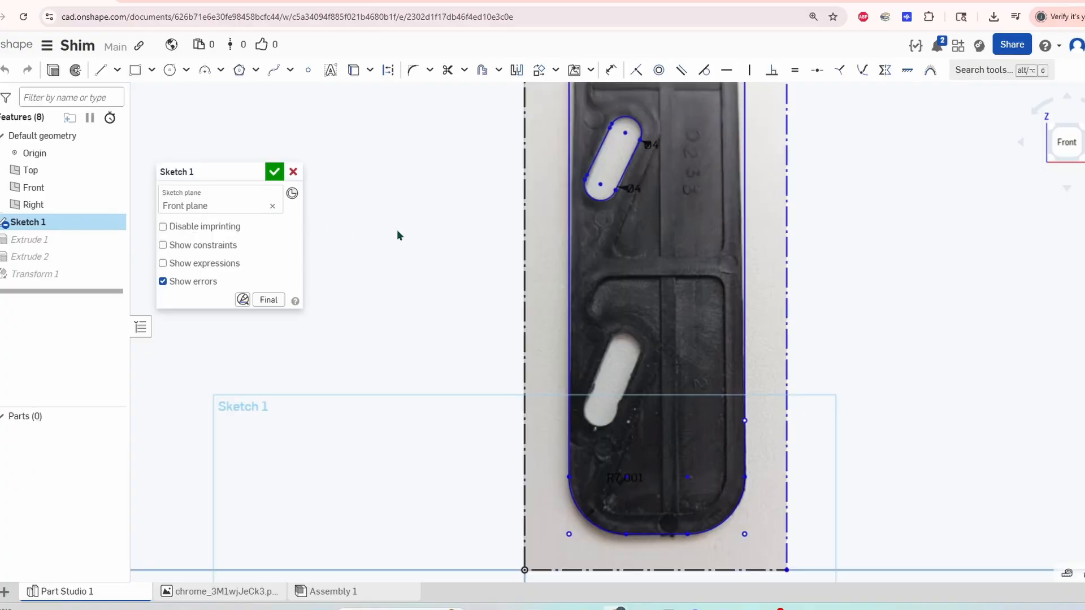
scroll(584, 174, up, 2)
scroll(584, 174, up, 2)
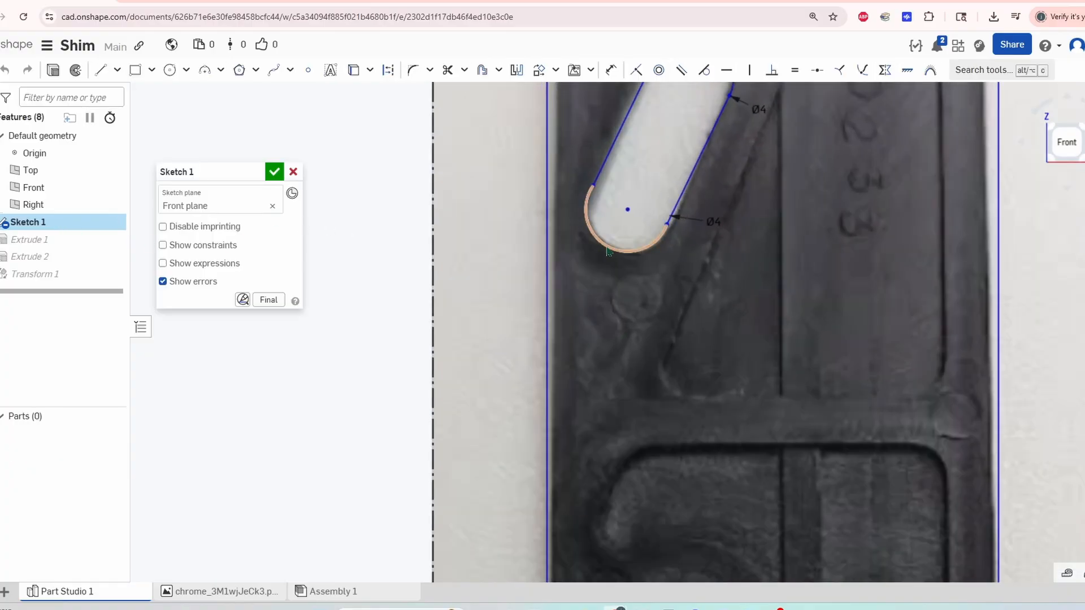
drag(606, 248, 602, 255)
drag(678, 205, 689, 243)
scroll(672, 226, up, 2)
scroll(723, 181, down, 2)
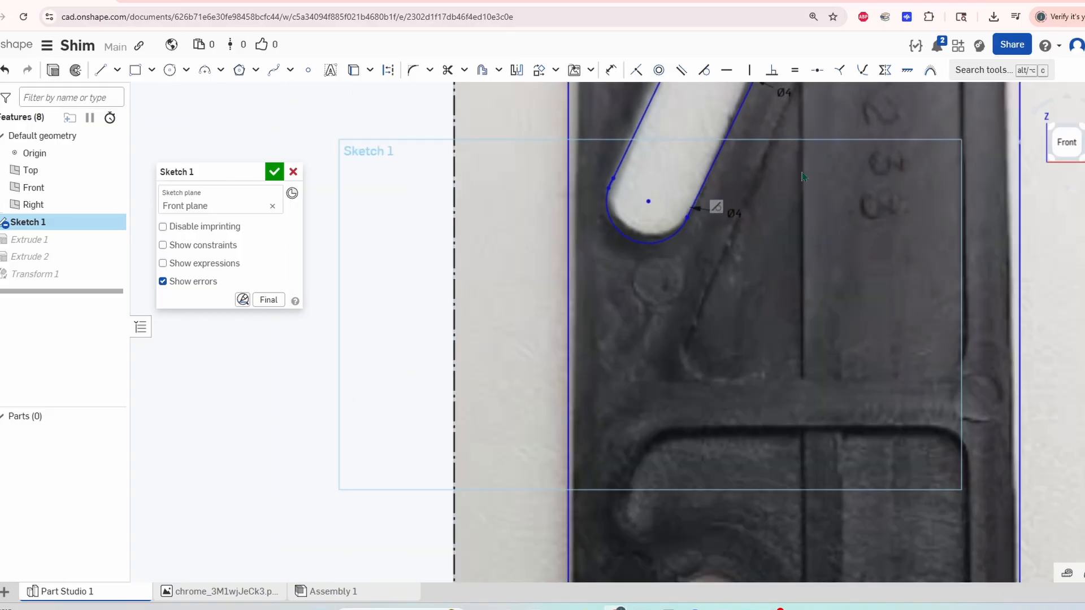
Reposition the upper slot's end arcs and left side line to follow the edges of the pictured slot
middle_drag(750, 139, 721, 239)
drag(610, 216, 630, 195)
drag(706, 124, 716, 107)
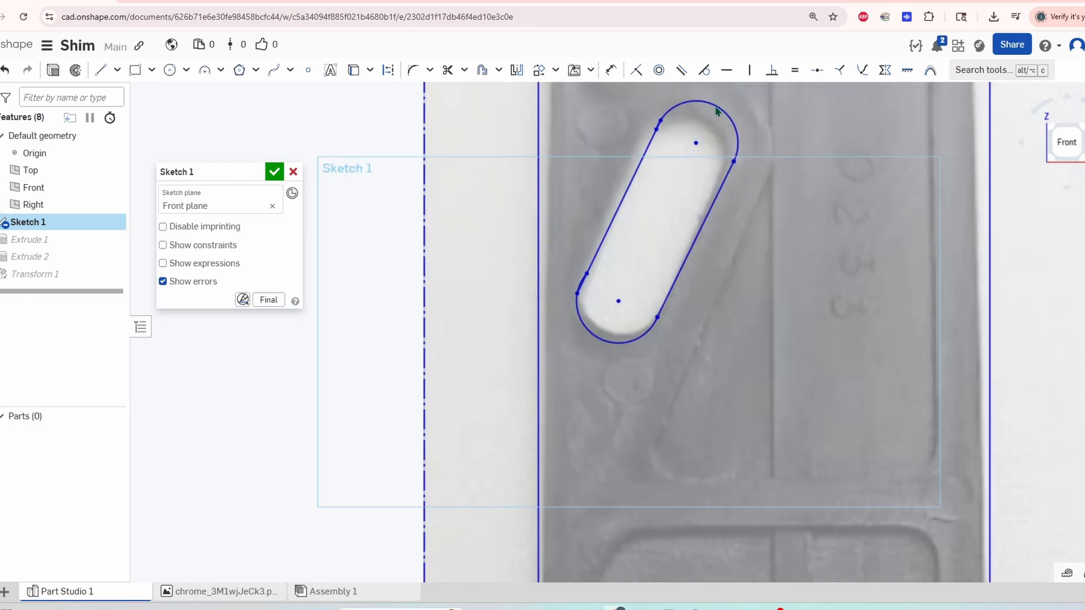
scroll(656, 134, up, 5)
scroll(651, 116, down, 3)
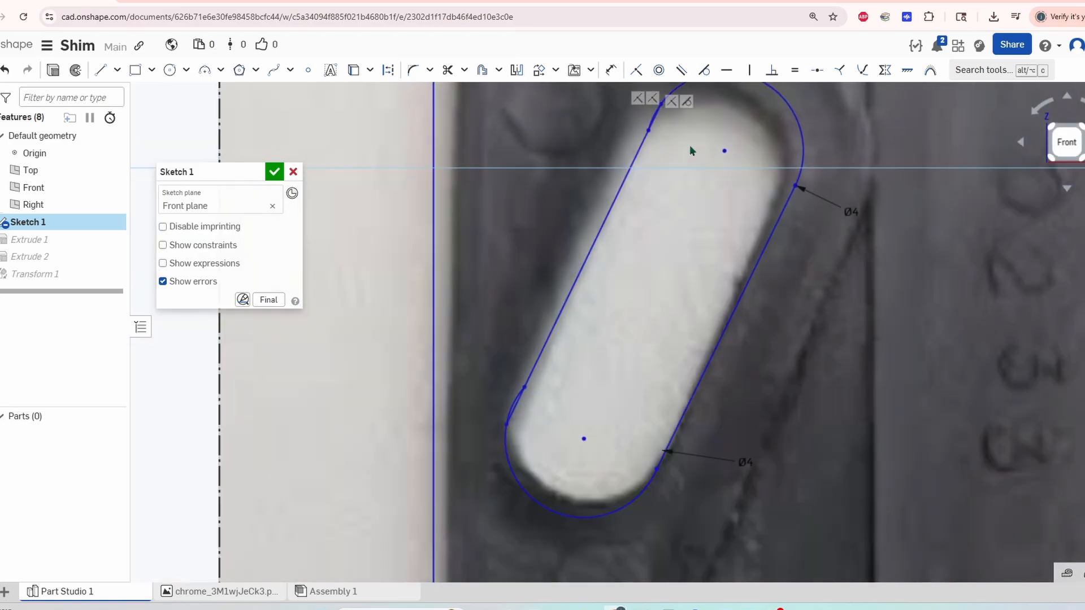
middle_drag(689, 177, 648, 242)
scroll(648, 242, down, 2)
middle_drag(617, 336, 629, 286)
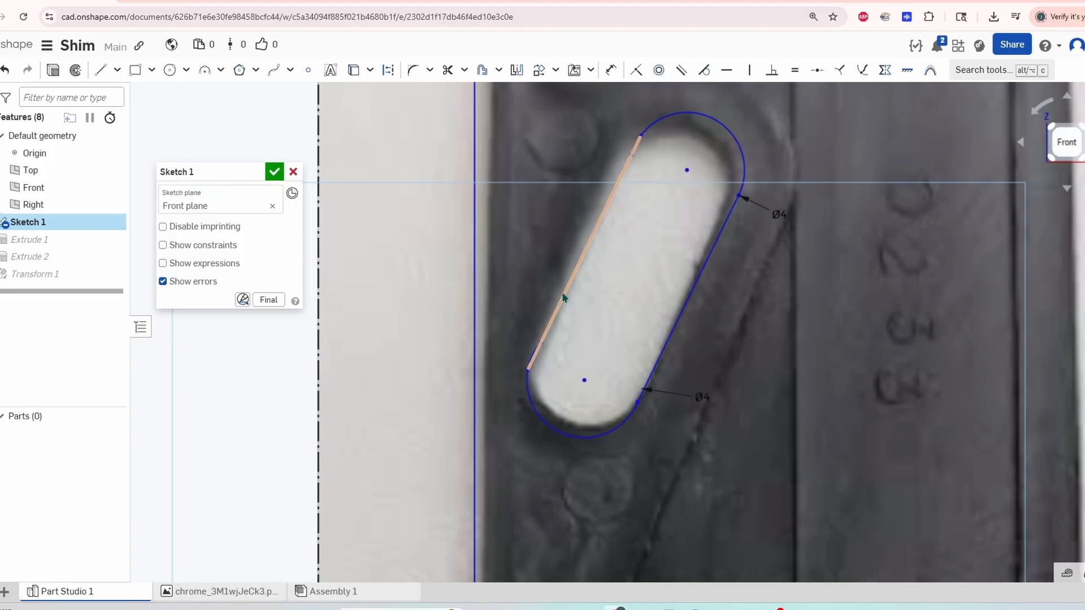
mouse_move(561, 294)
mouse_down()
mouse_move(547, 285)
mouse_move(582, 298)
mouse_move(548, 286)
mouse_move(574, 292)
mouse_move(560, 292)
mouse_up()
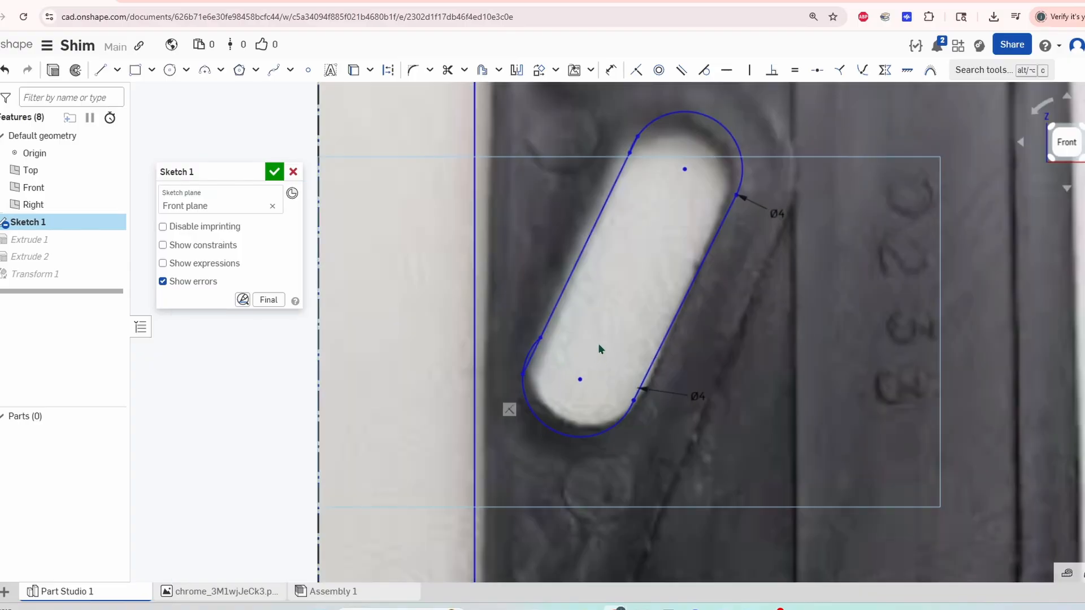
Make the upper slot's lower arc tangent to both of its straight side lines
click(525, 407)
click(554, 309)
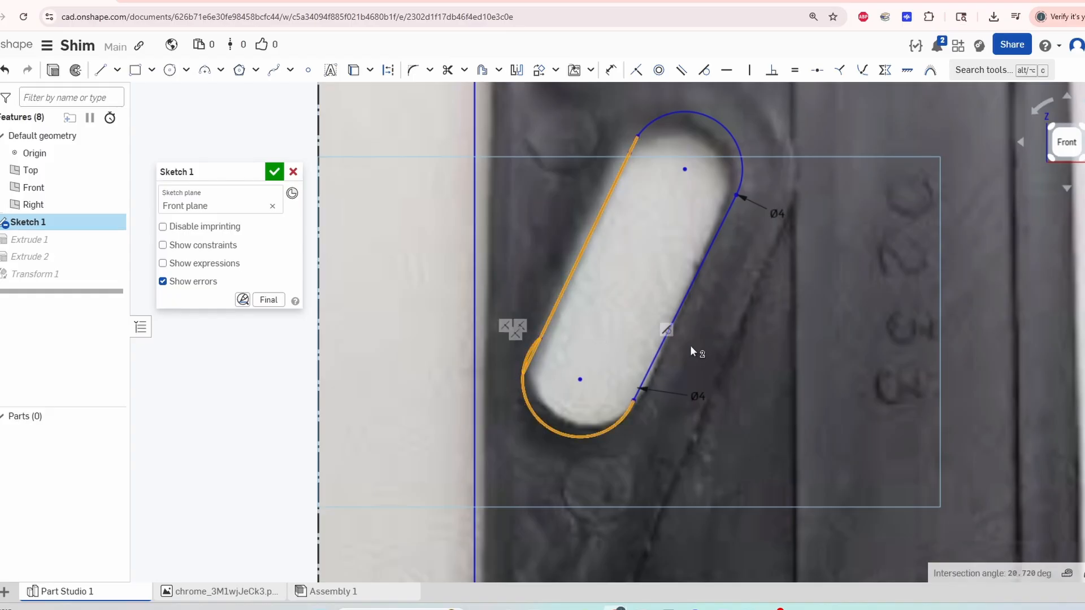
click(704, 70)
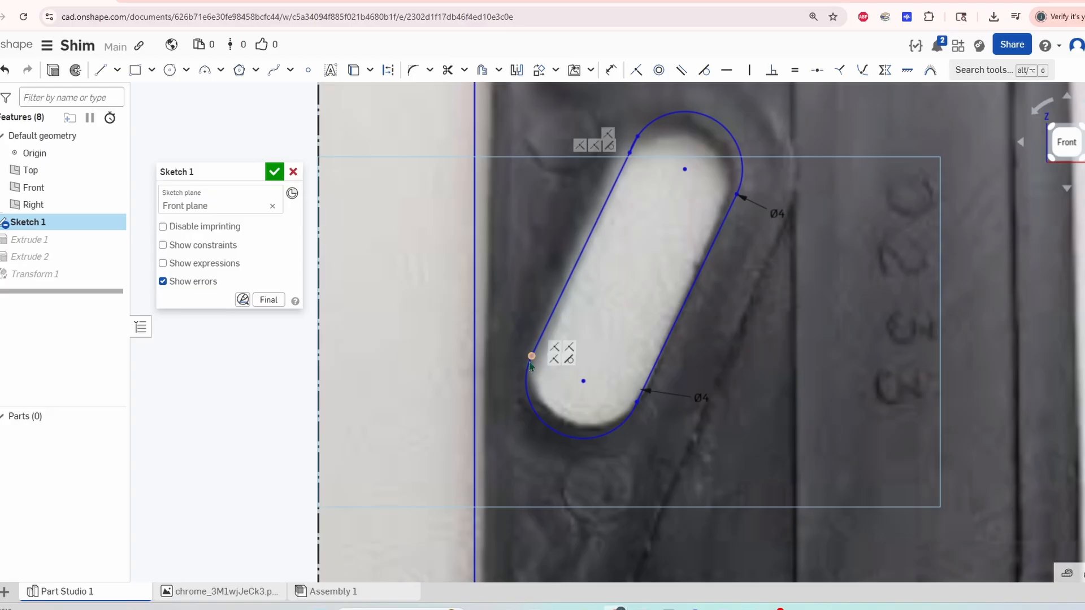
click(640, 397)
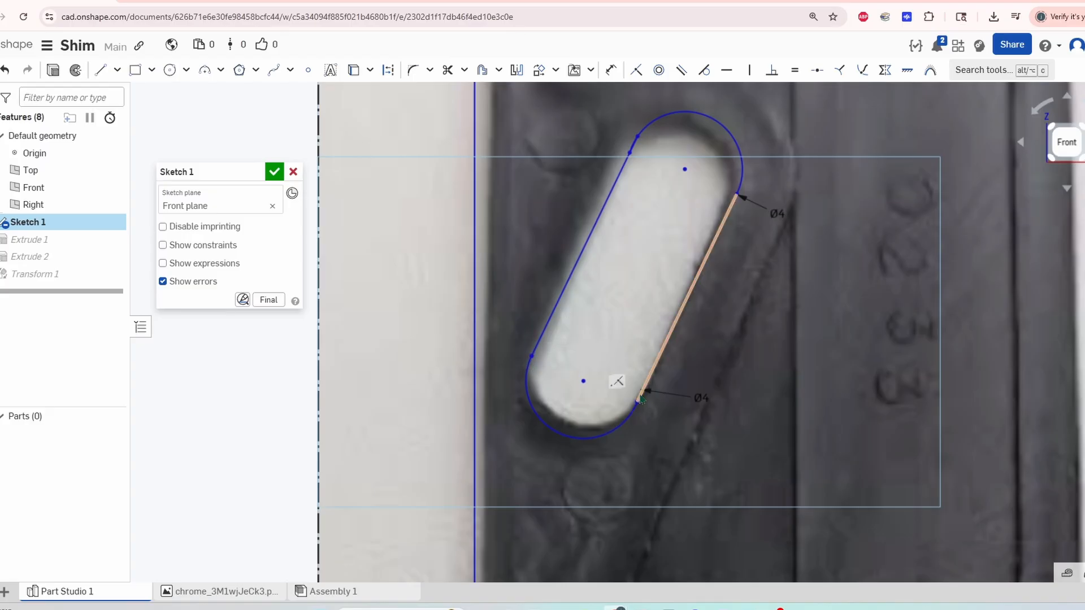
click(630, 414)
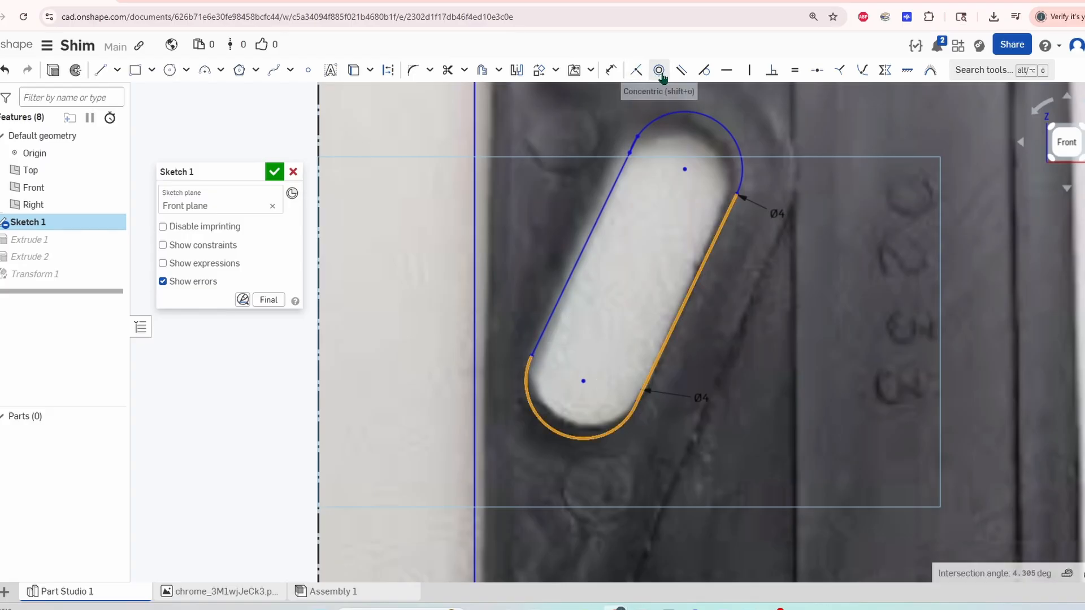
click(701, 72)
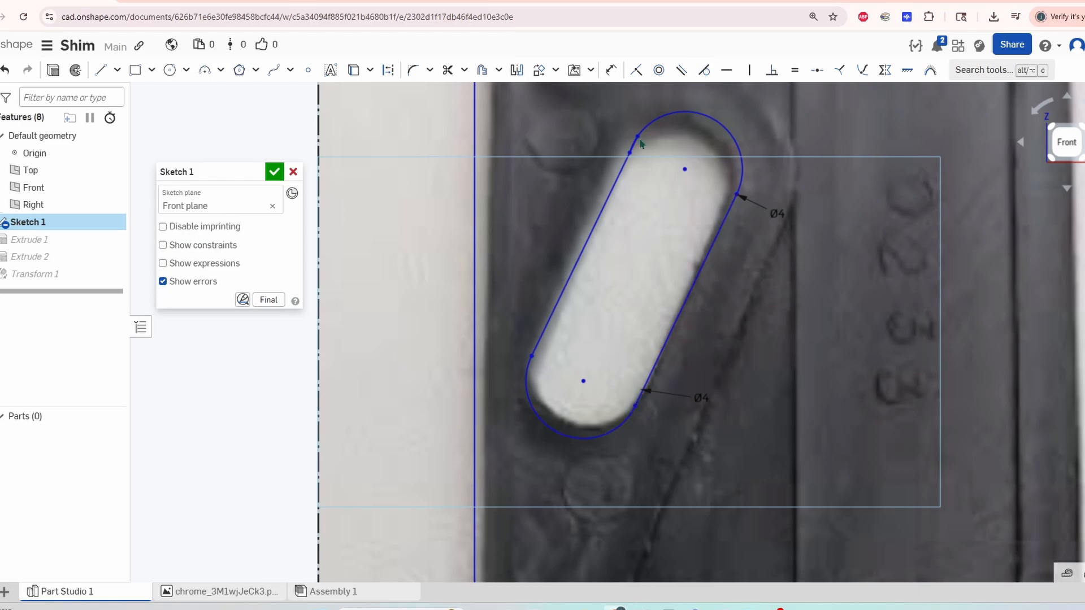
Make the upper slot's upper arc tangent to its left side line
click(618, 175)
click(689, 112)
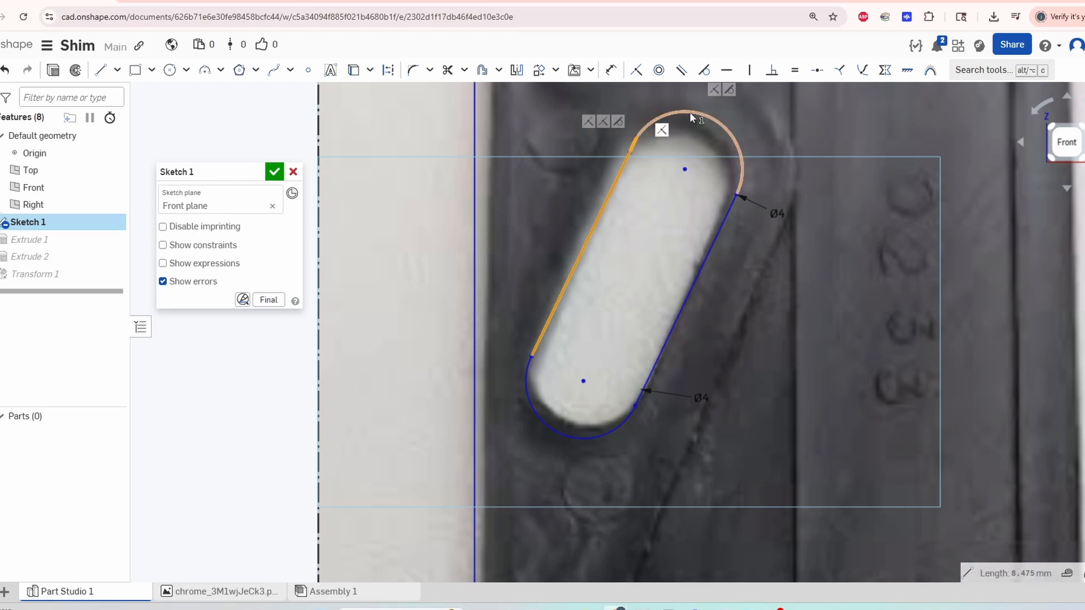
click(704, 70)
Try to make the upper slot's upper arc tangent to its right side line, and undo that constraint
click(733, 187)
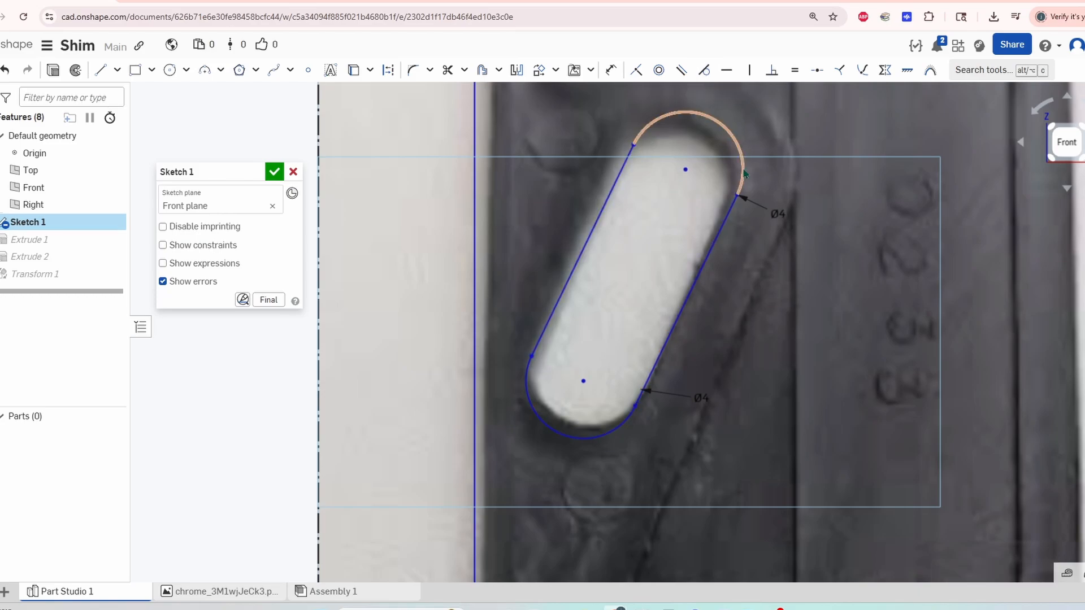
click(731, 205)
click(704, 69)
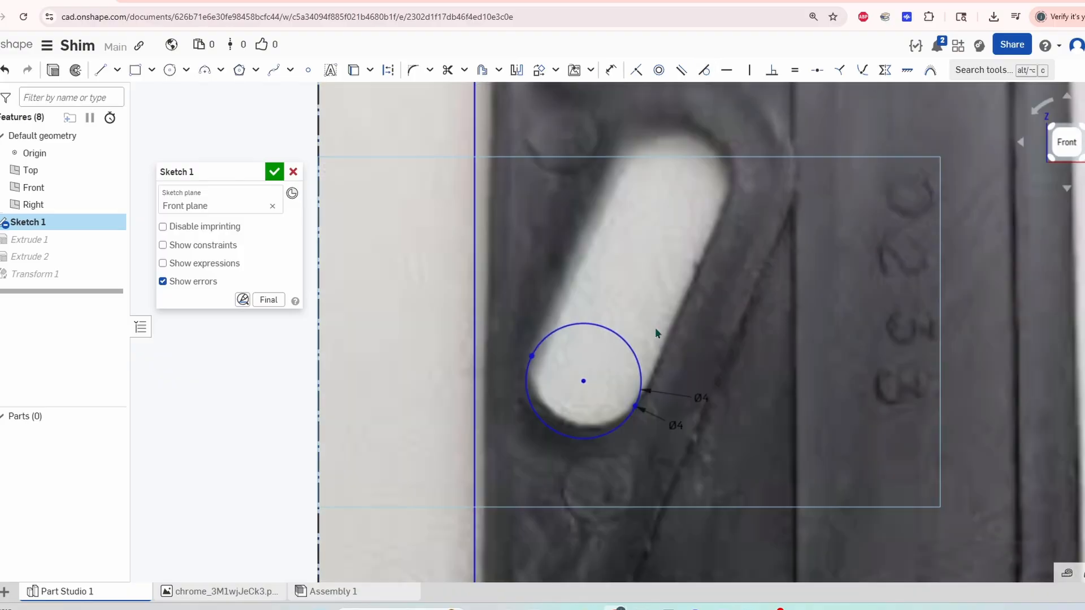
key(ctrl+z)
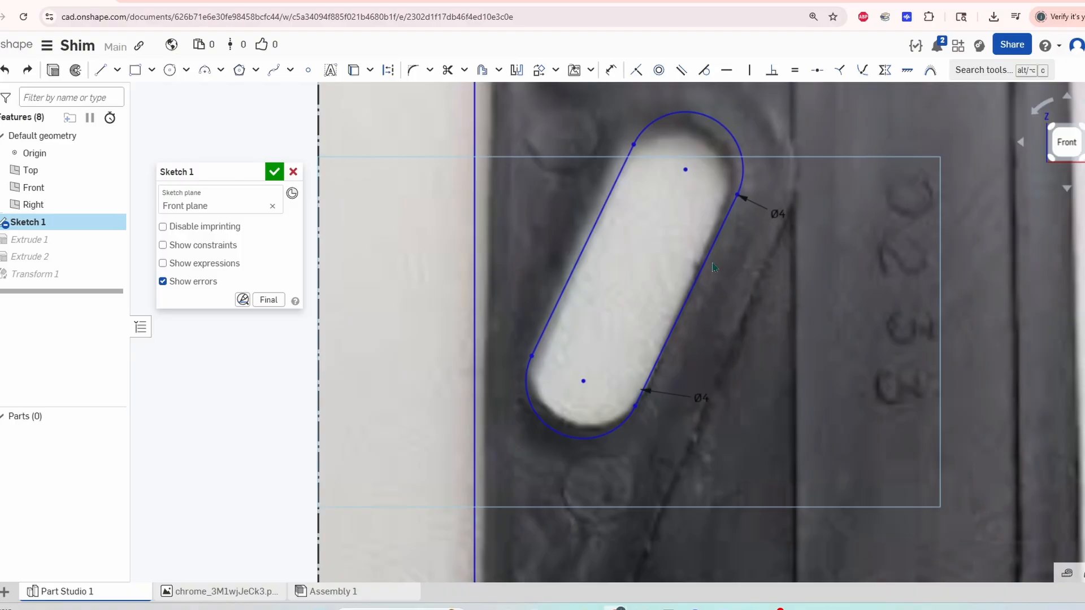
Set the diameters of both end arcs of the upper slot to 4.2 mm
double_click(691, 398)
text(4)
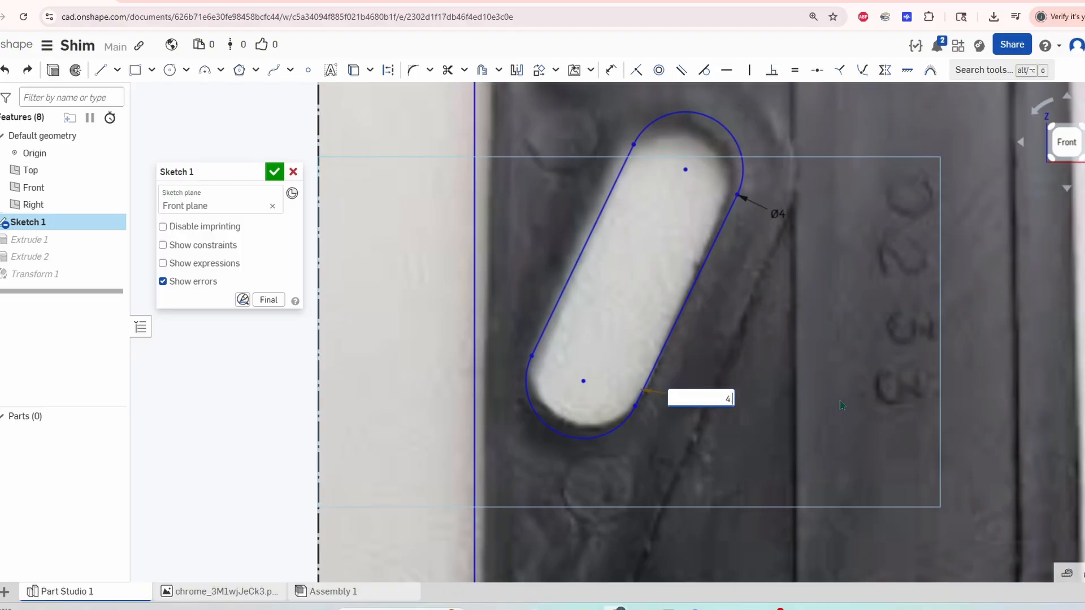
text(.2)
key(Return)
double_click(777, 216)
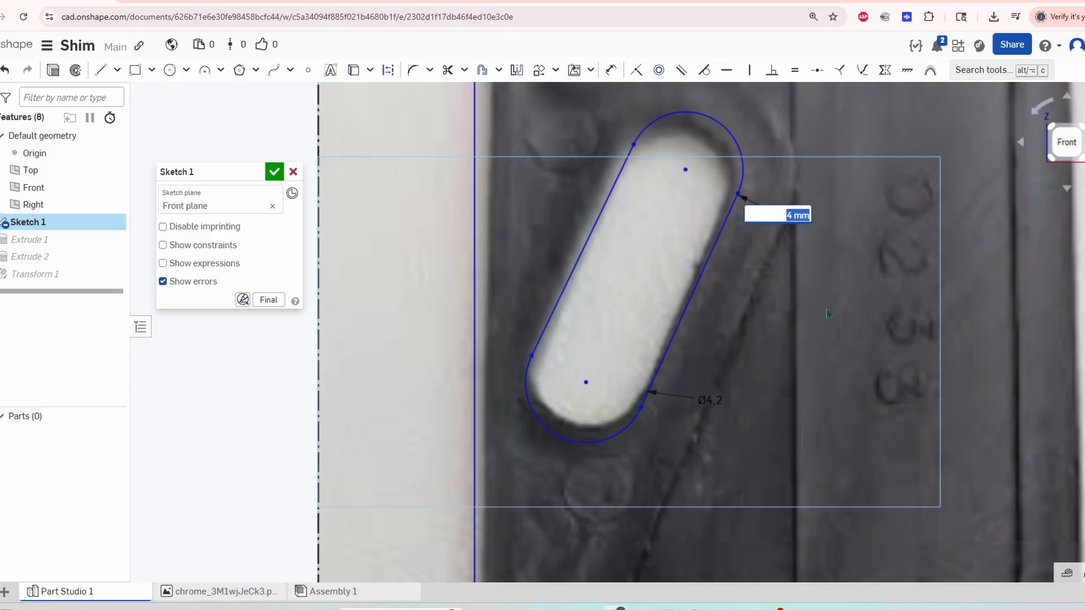
text(4.2)
key(Return)
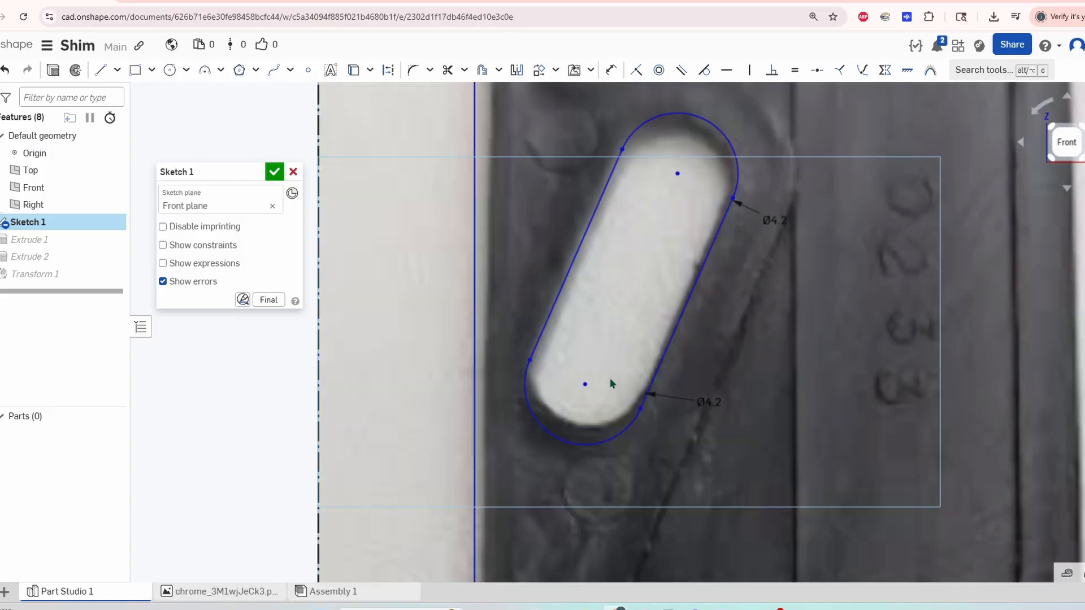
Move the lower arc's centre slightly up to fit the pictured slot and accept the edited Sketch 1
mouse_move(583, 384)
mouse_down()
mouse_move(576, 377)
mouse_move(585, 377)
mouse_up()
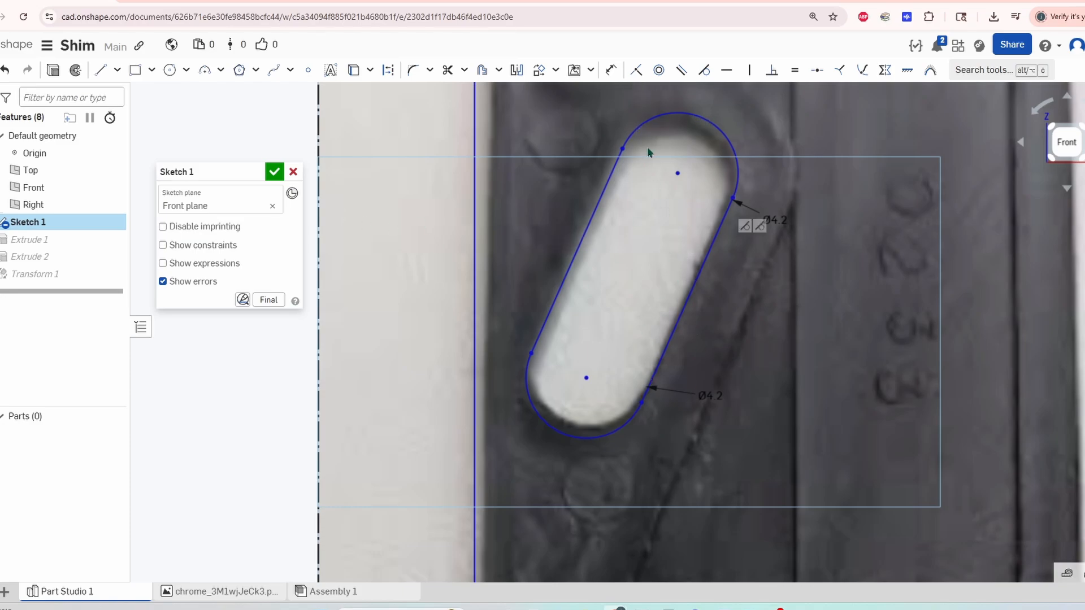
scroll(648, 292, down, 3)
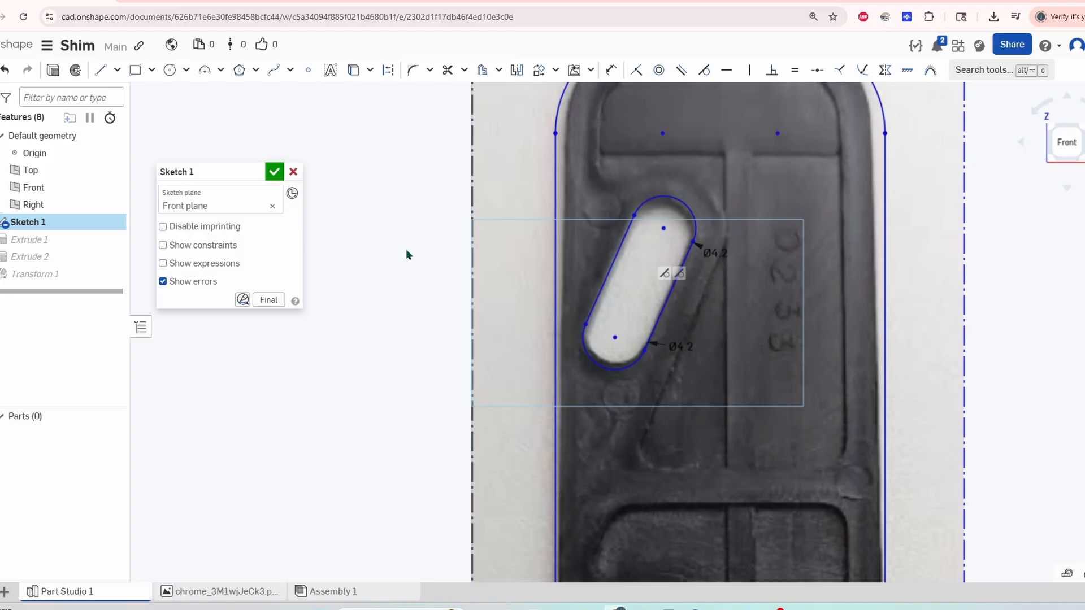
click(274, 172)
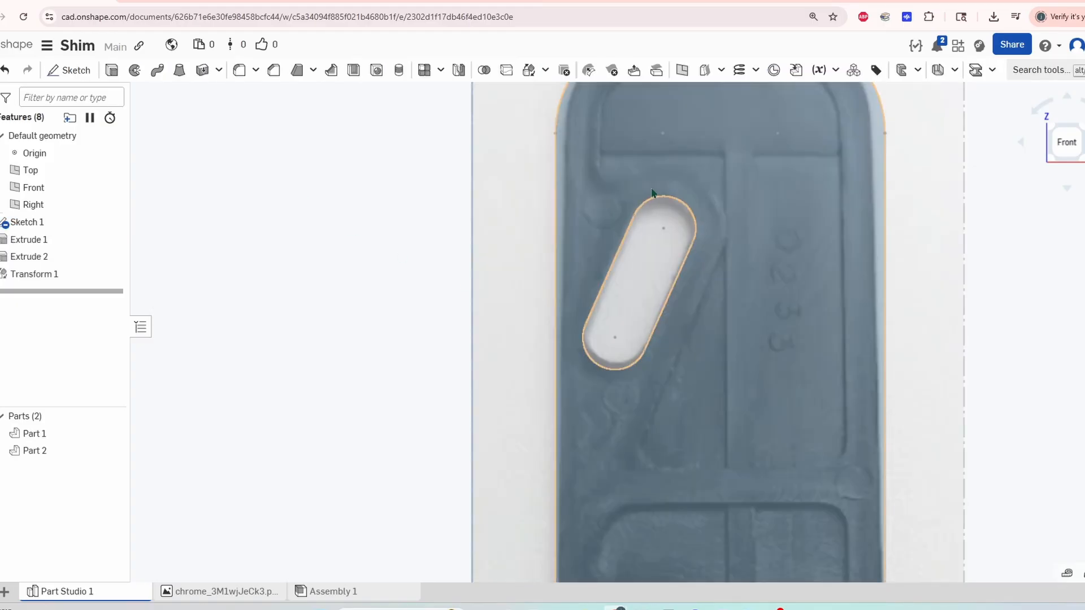
Subtract the slot-shaped solid (Part 2) from the shim body (Part 1) with a Boolean to cut the lower slot
scroll(774, 486, down, 3)
middle_drag(774, 487, 746, 361)
scroll(640, 463, up, 4)
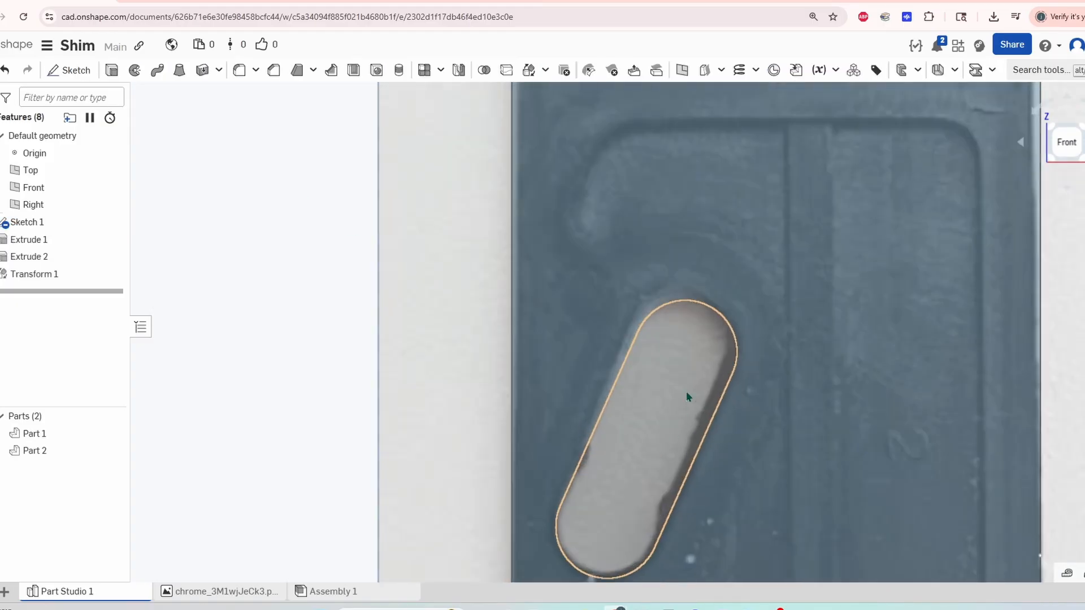
scroll(764, 438, down, 5)
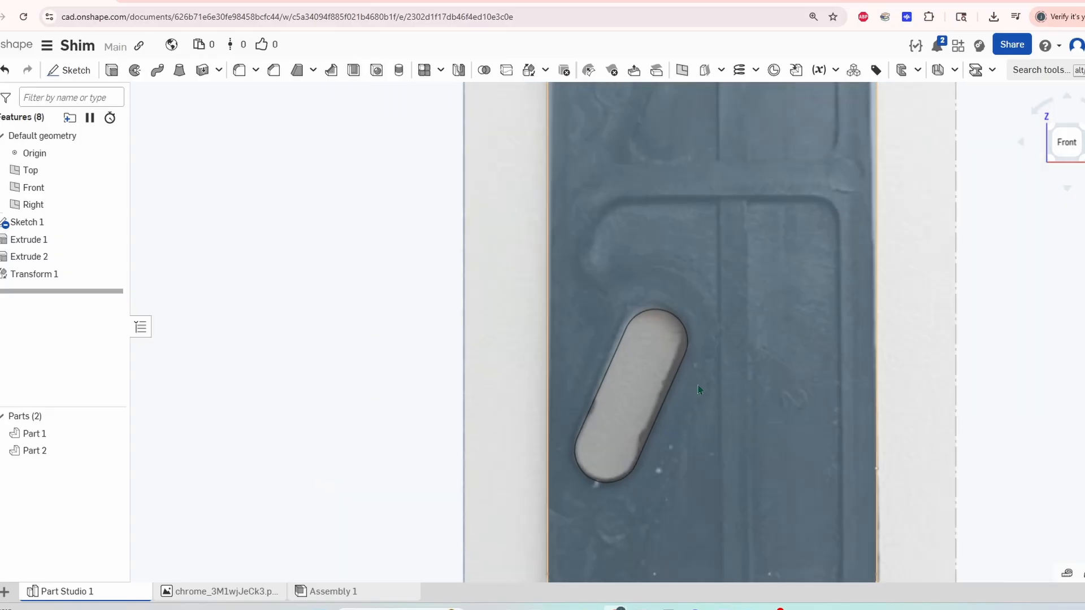
right_drag(935, 245, 812, 351)
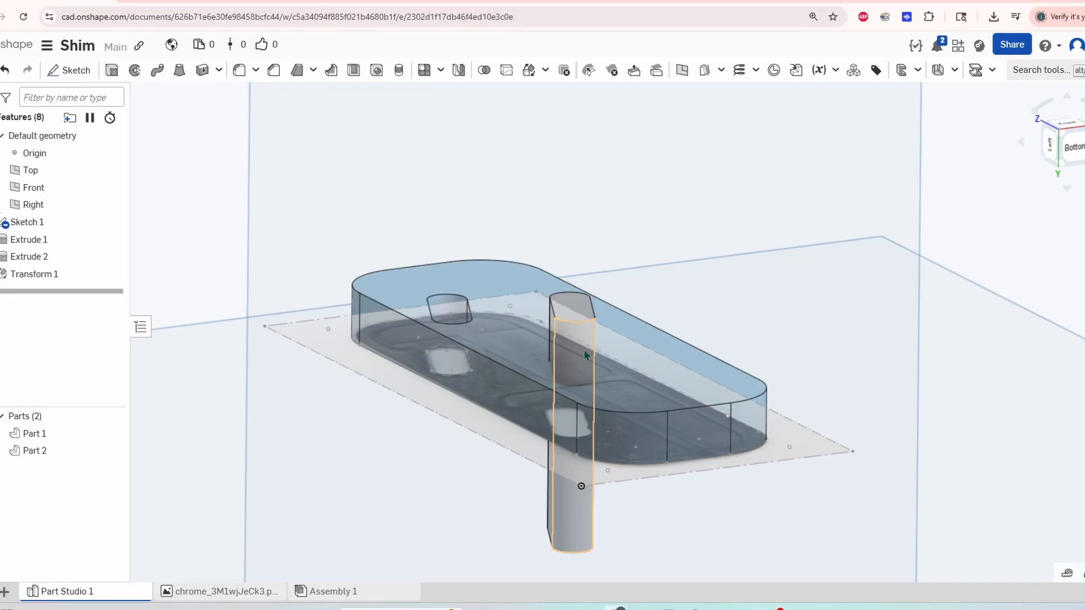
click(483, 70)
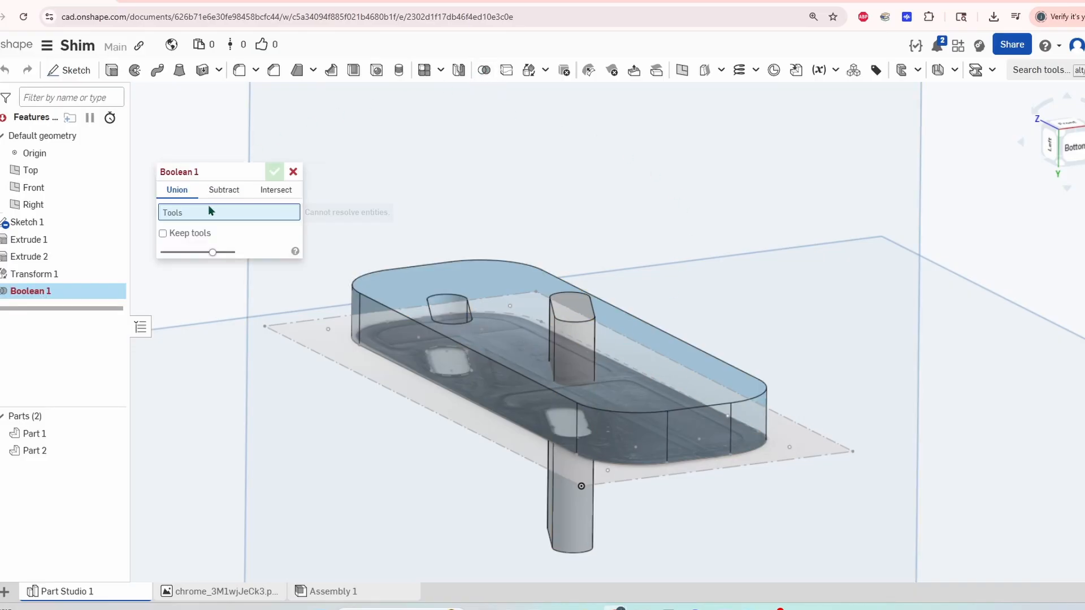
click(224, 190)
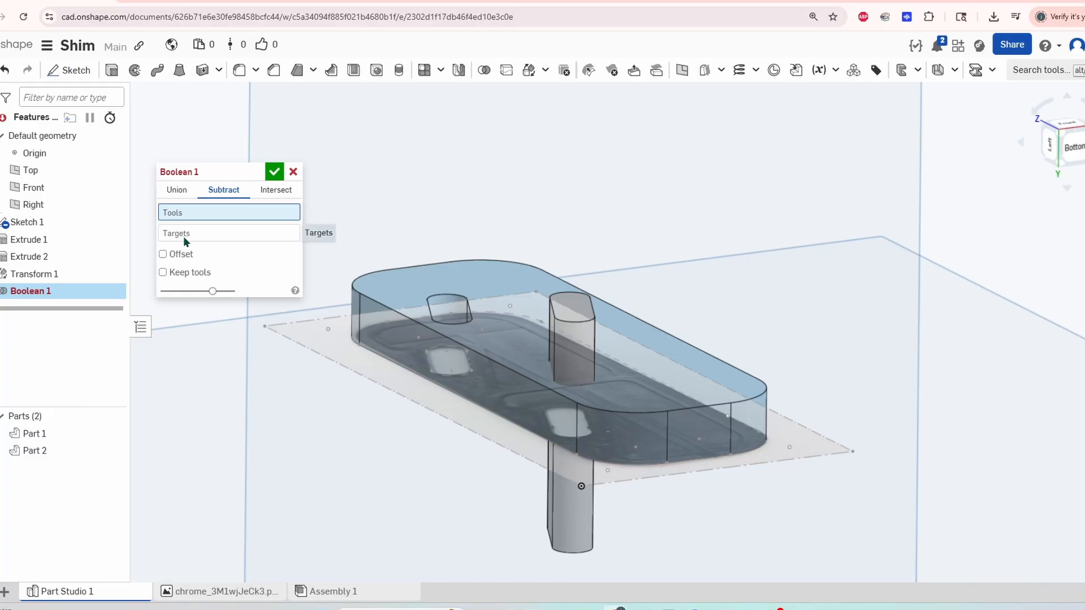
click(580, 327)
click(487, 270)
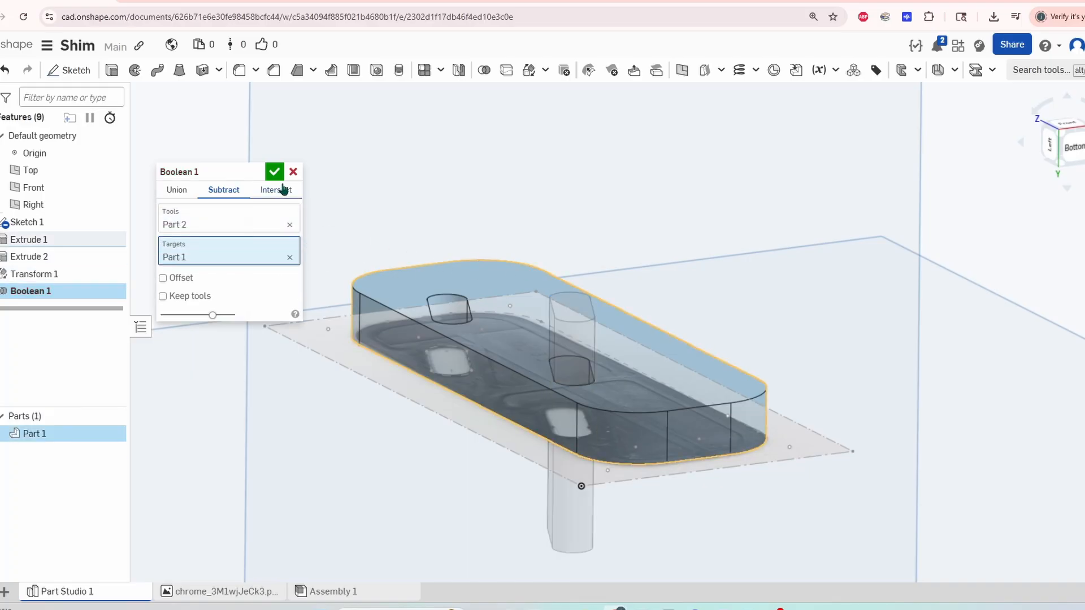
click(274, 172)
right_drag(714, 288, 724, 336)
scroll(727, 298, down, 3)
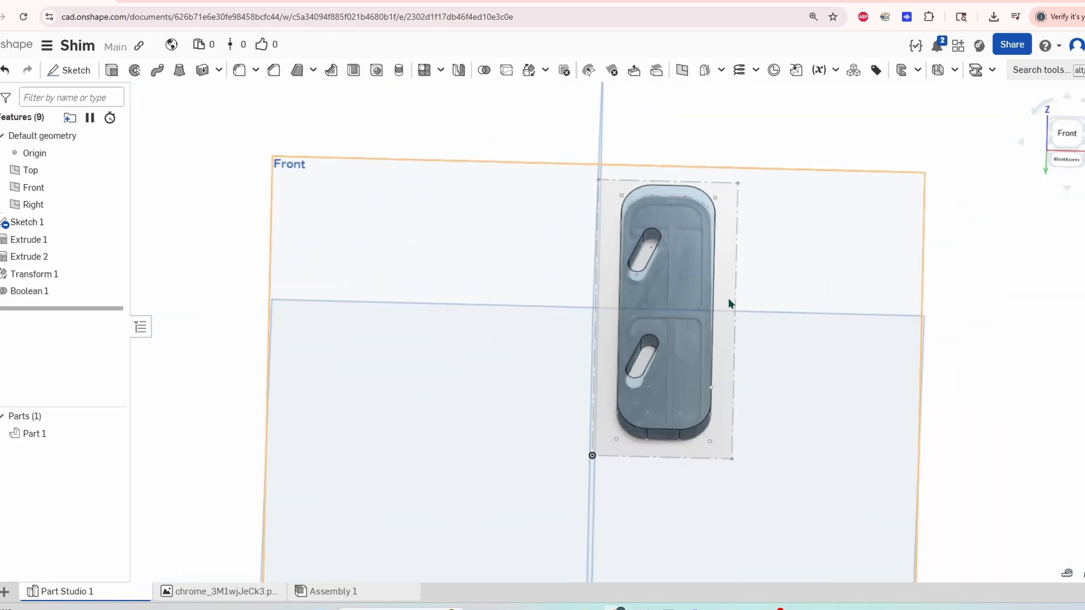
Examine the shim body and both slots from several angles against the traced picture
right_drag(728, 300, 784, 356)
scroll(627, 231, up, 3)
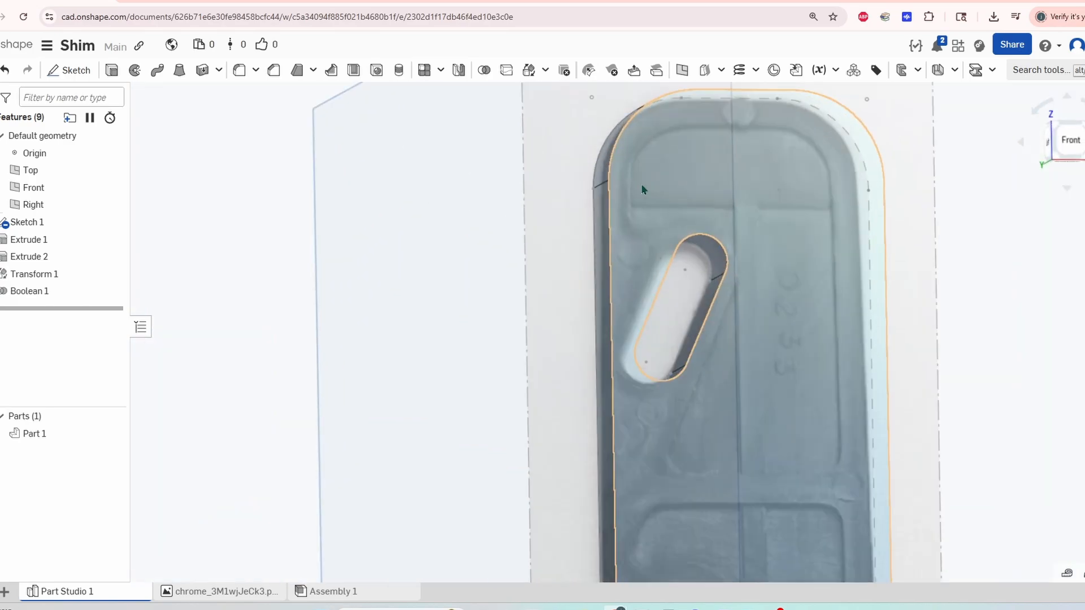
scroll(918, 301, up, 1)
middle_drag(918, 301, 864, 307)
scroll(733, 338, down, 5)
right_drag(734, 337, 828, 350)
mouse_move(697, 400)
right_down()
mouse_move(763, 302)
mouse_move(746, 310)
right_up()
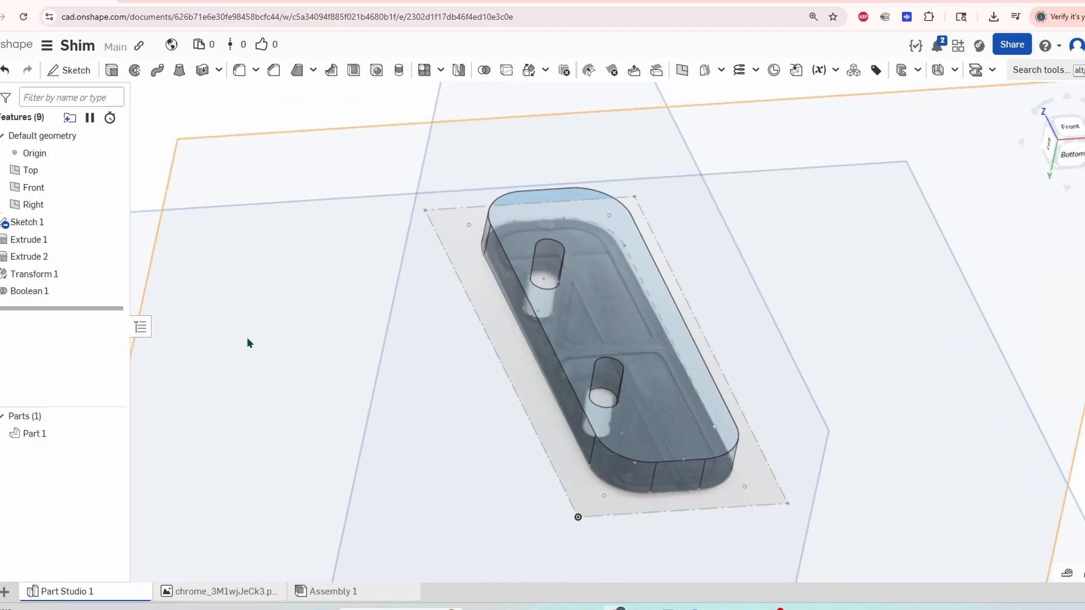
Hide Sketch 1 with its reference picture so only the solid shim body is shown
click(113, 224)
mouse_move(296, 315)
right_down()
mouse_move(421, 365)
mouse_move(388, 334)
mouse_move(395, 361)
mouse_move(426, 365)
mouse_move(412, 363)
mouse_move(500, 307)
right_up()
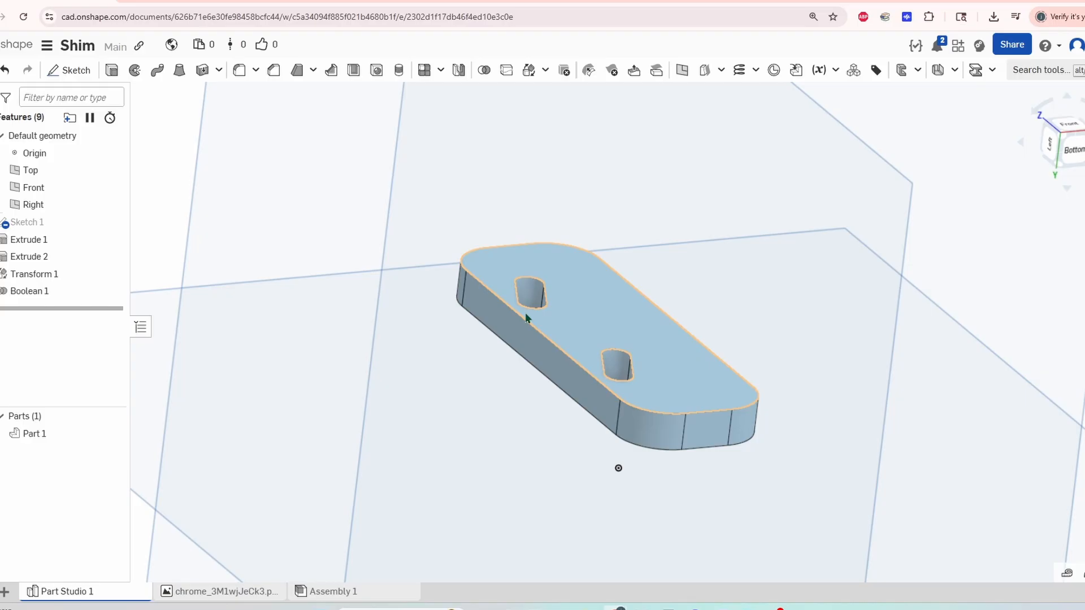
mouse_move(777, 293)
right_down()
mouse_move(757, 298)
mouse_move(767, 295)
right_up()
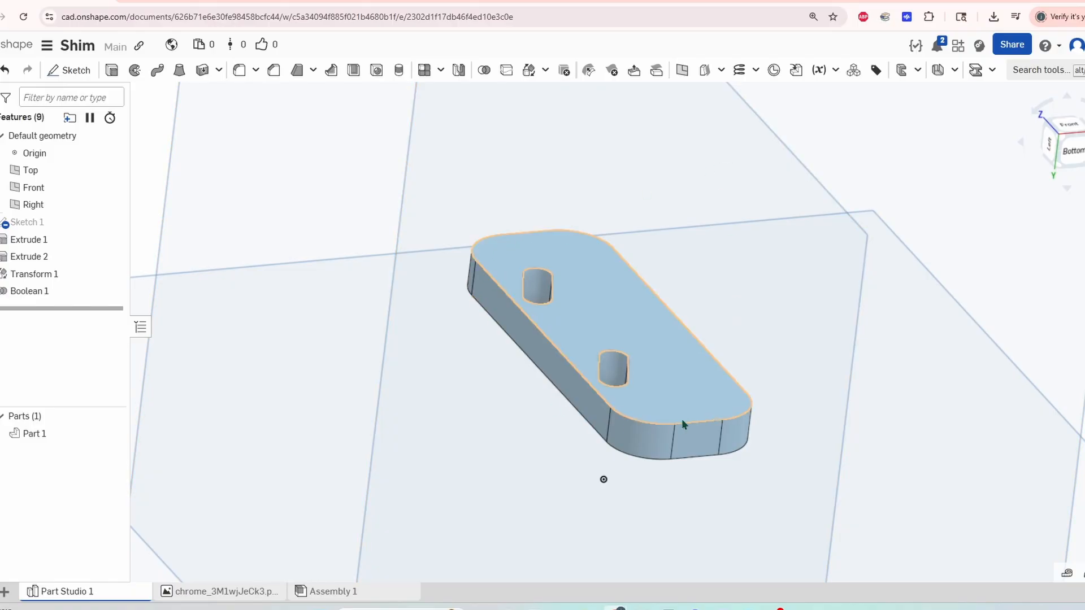
click(243, 74)
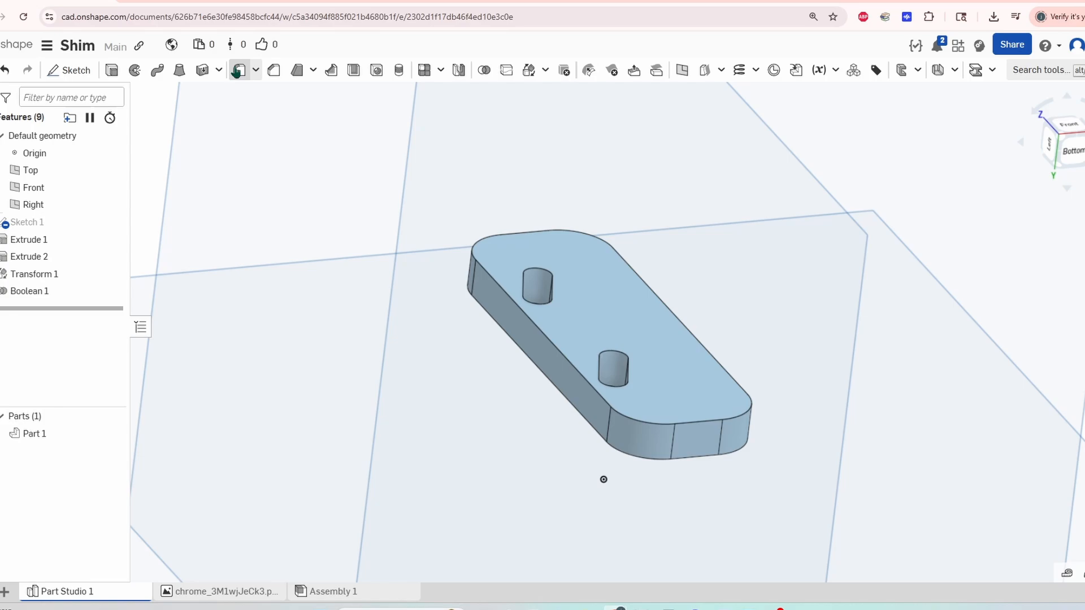
click(482, 241)
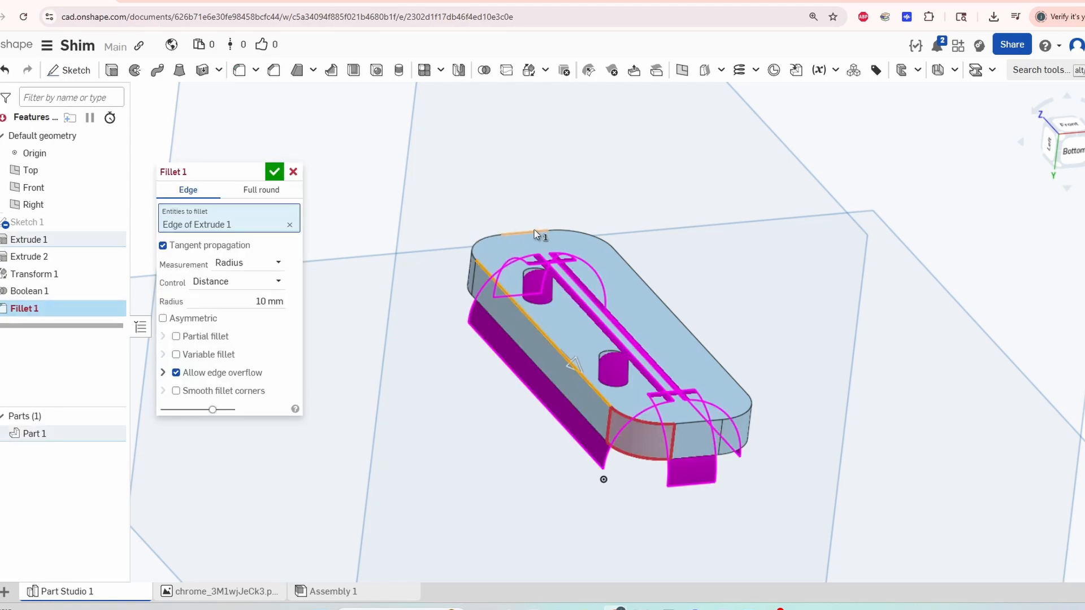
click(578, 233)
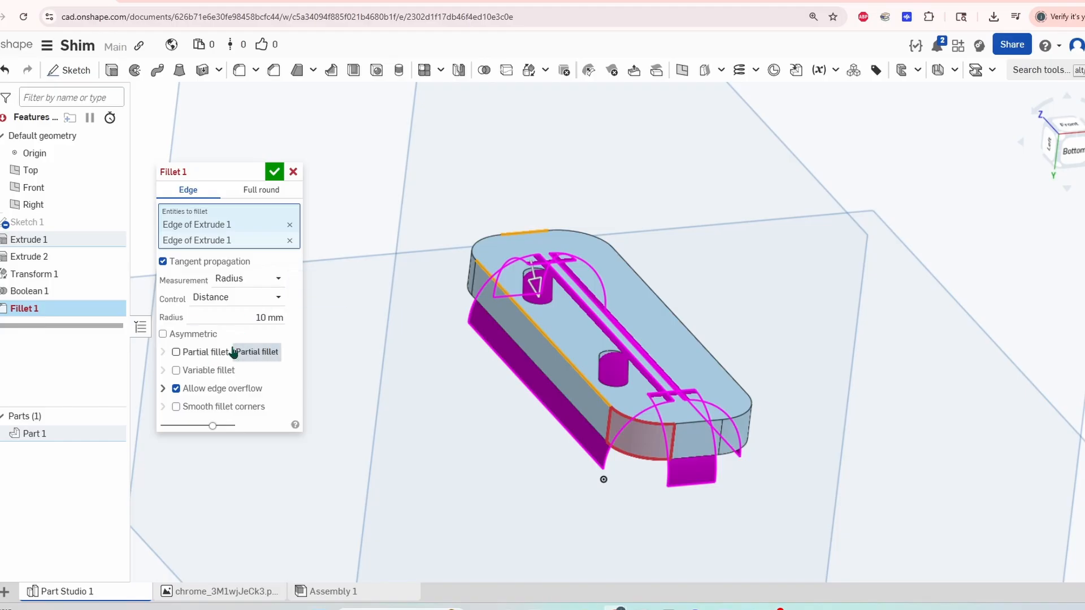
click(484, 237)
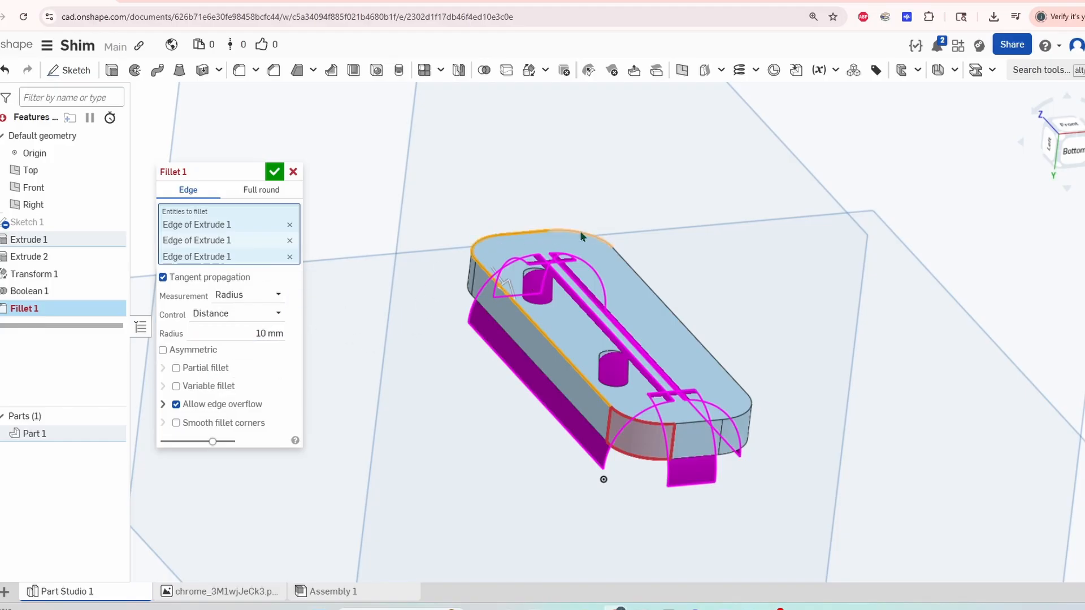
click(581, 232)
click(631, 268)
click(748, 410)
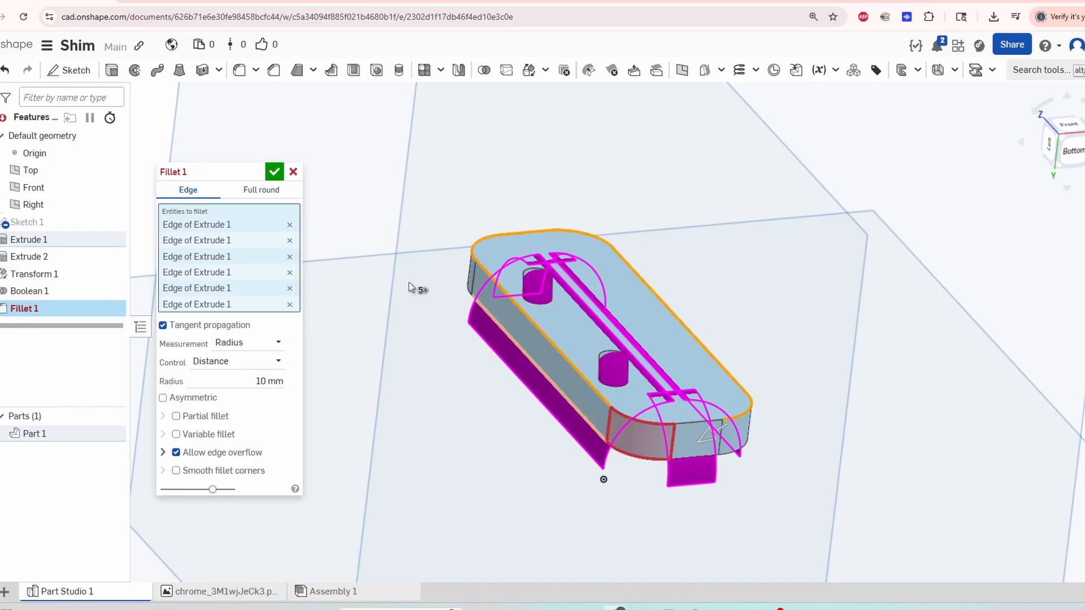
click(293, 171)
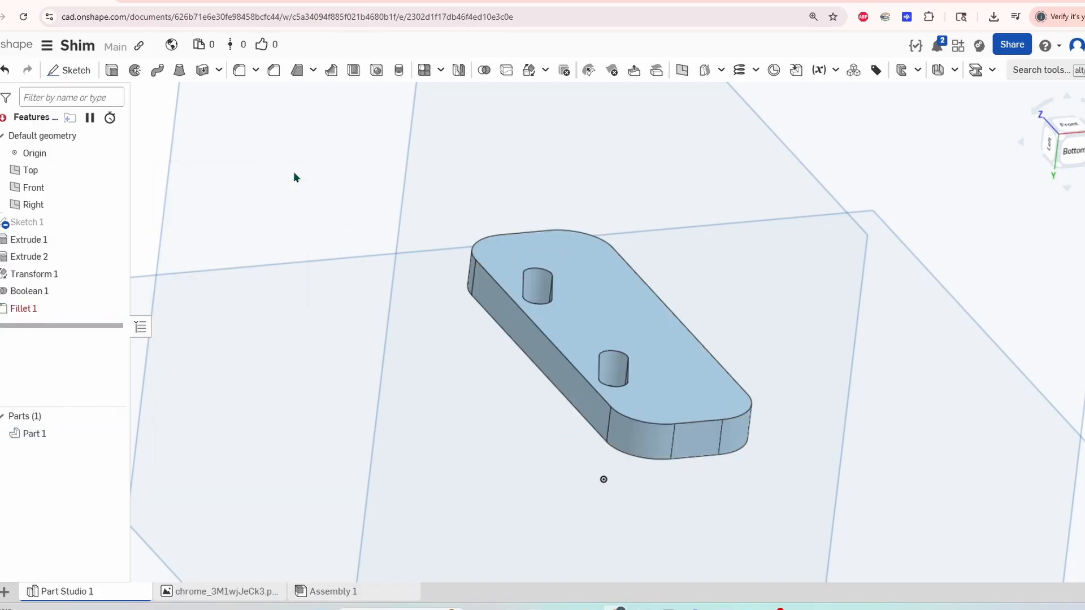
Start a Fillet on the shim's front outer edge, select all tangent connected edges, and set the radius to 0.5 mm
click(239, 69)
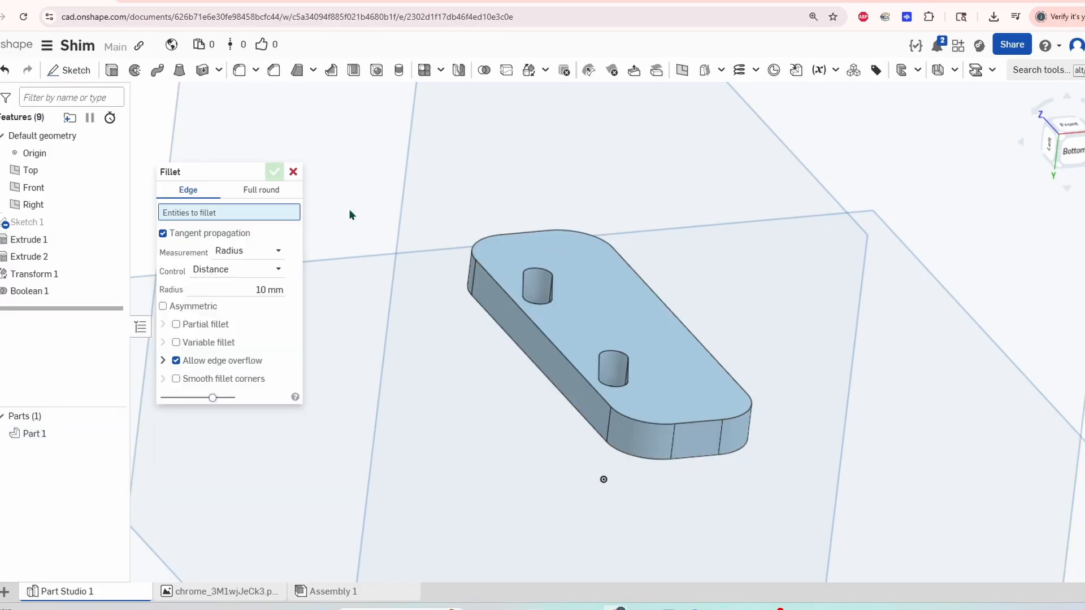
click(471, 255)
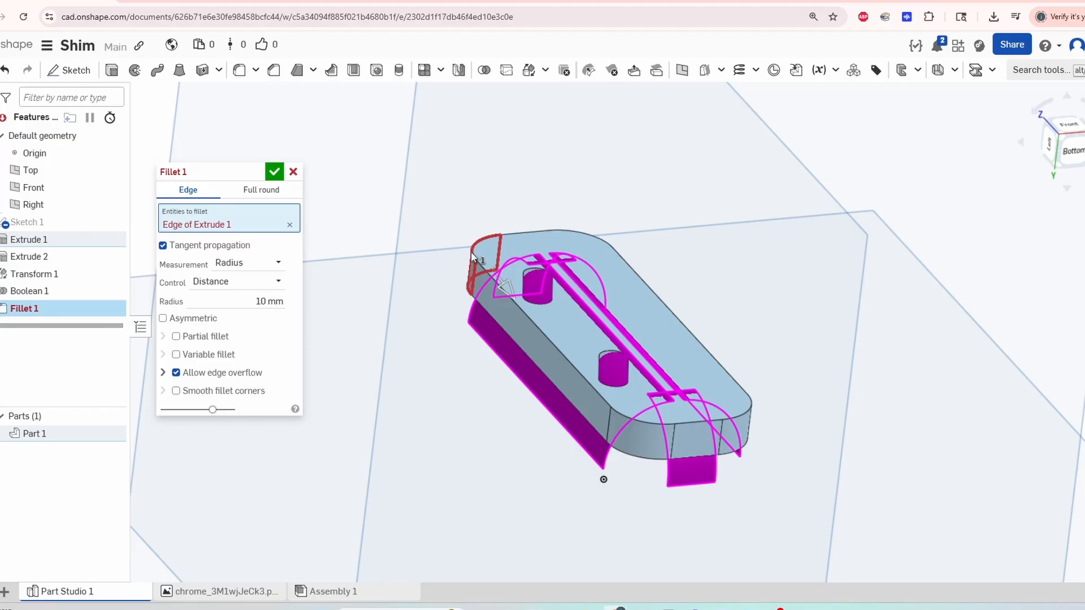
right_click(472, 256)
mouse_move(536, 352)
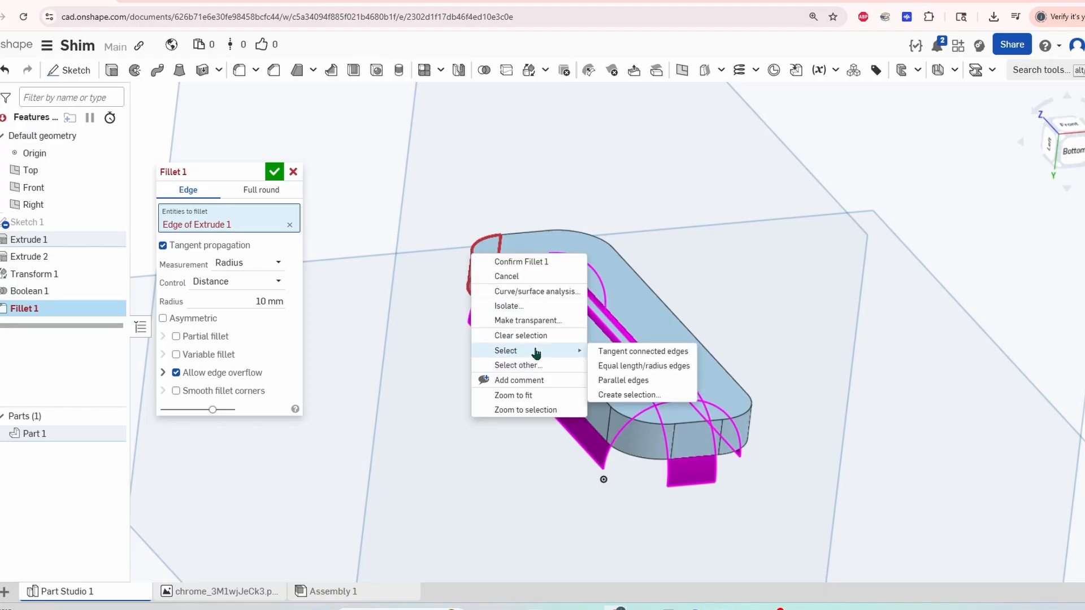
click(625, 353)
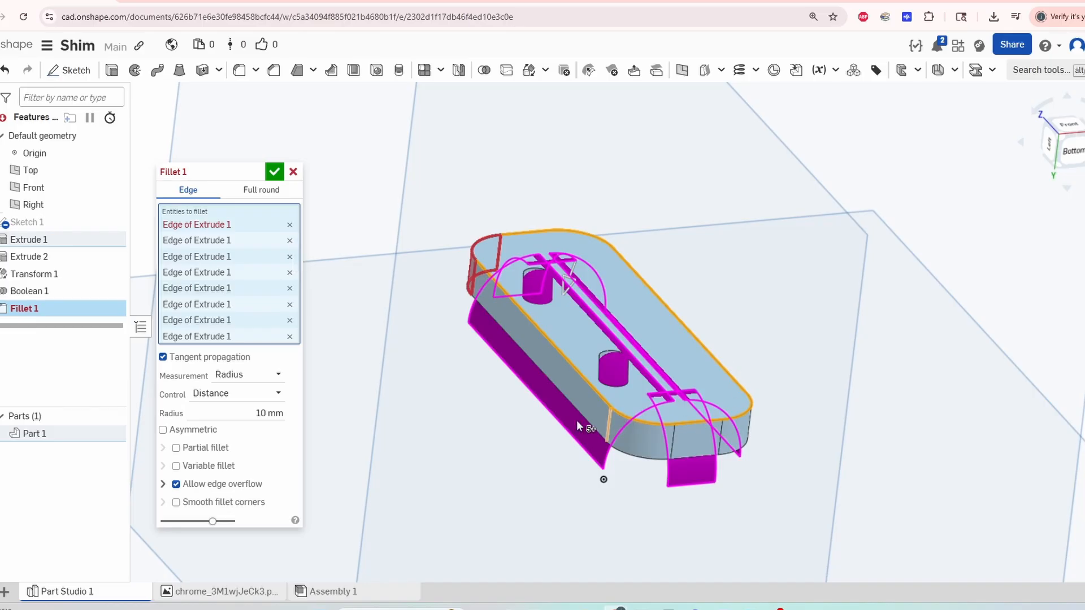
click(236, 399)
click(245, 413)
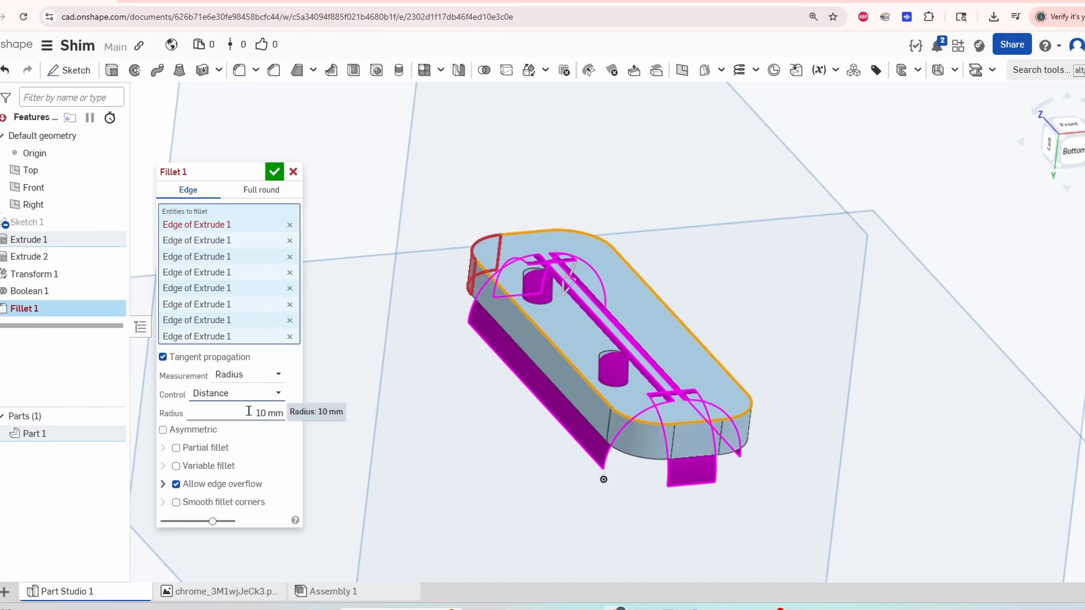
click(249, 413)
text(0.5)
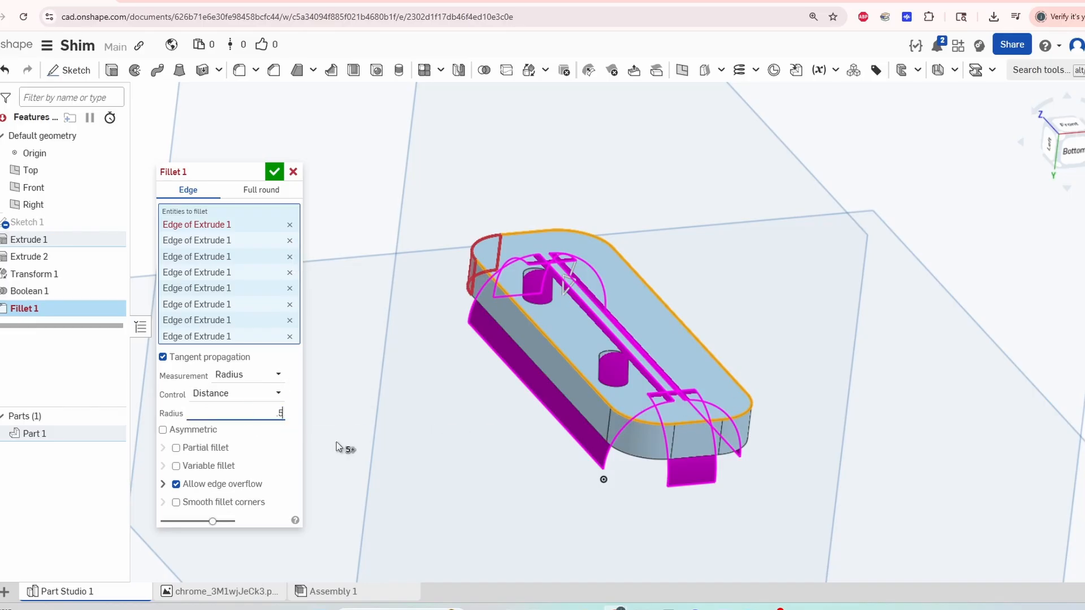
key(Return)
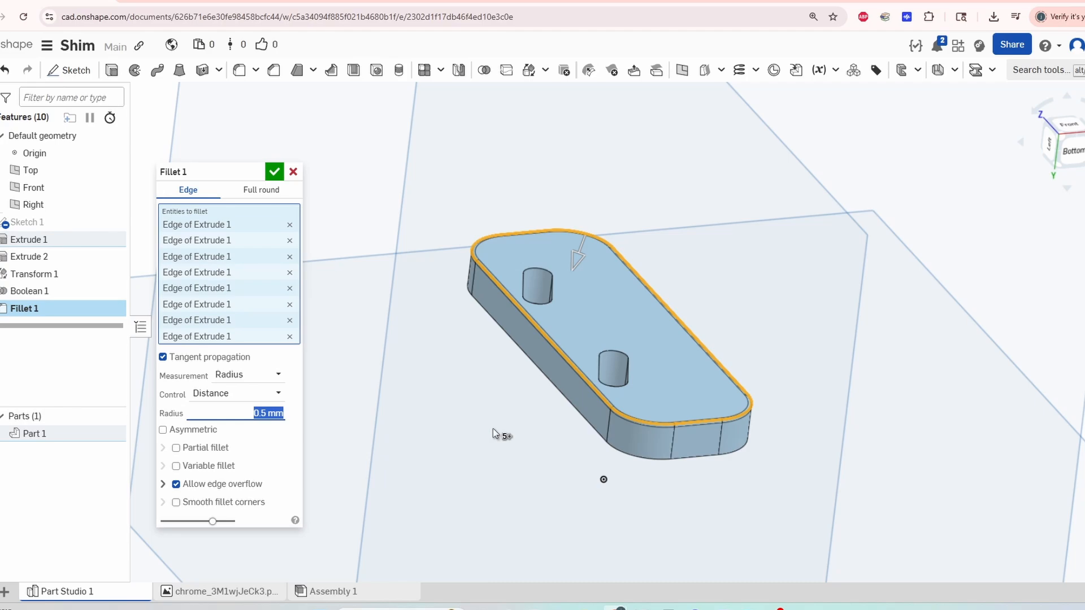
Add the shim's back outer edge to the fillet and accept it
click(570, 406)
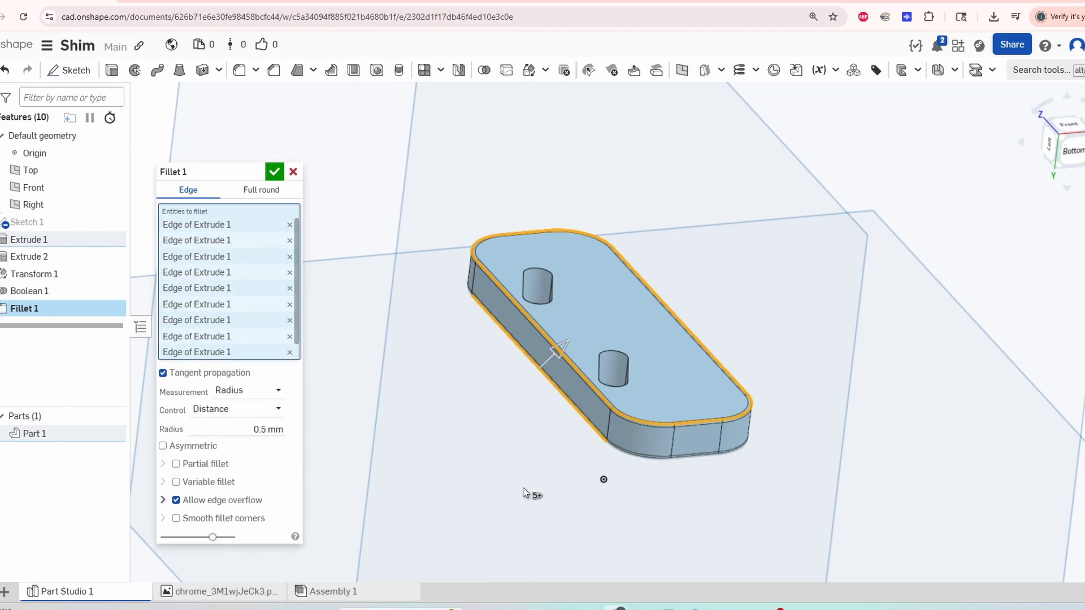
mouse_move(581, 483)
right_down()
mouse_move(586, 409)
mouse_move(601, 387)
mouse_move(582, 491)
right_up()
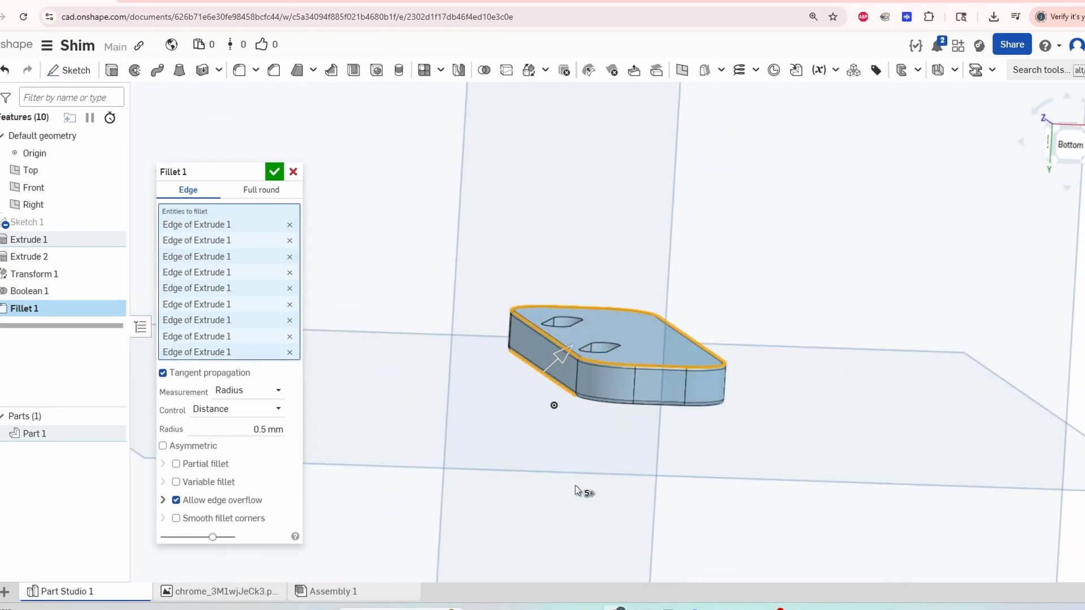
click(274, 171)
Hide the Top, Front and Right planes
scroll(758, 235, down, 3)
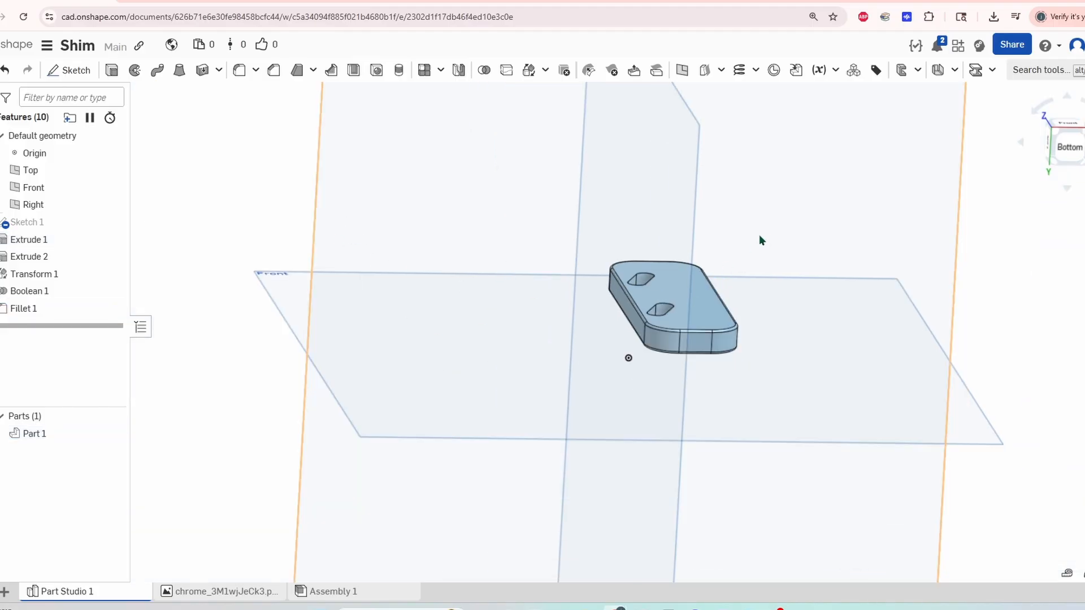
middle_drag(799, 210, 703, 206)
right_drag(703, 210, 533, 123)
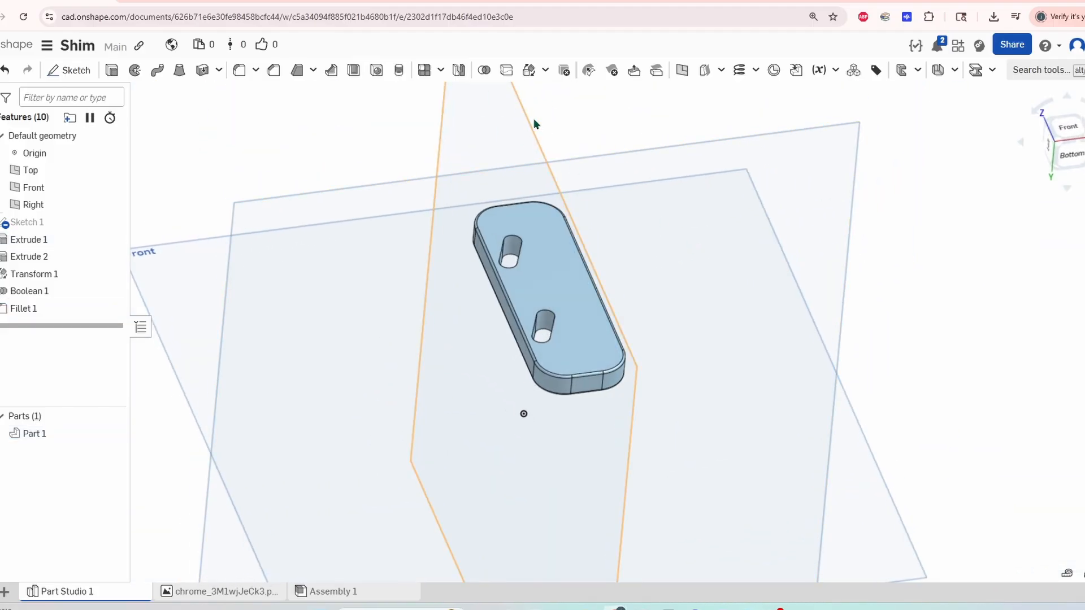
click(526, 123)
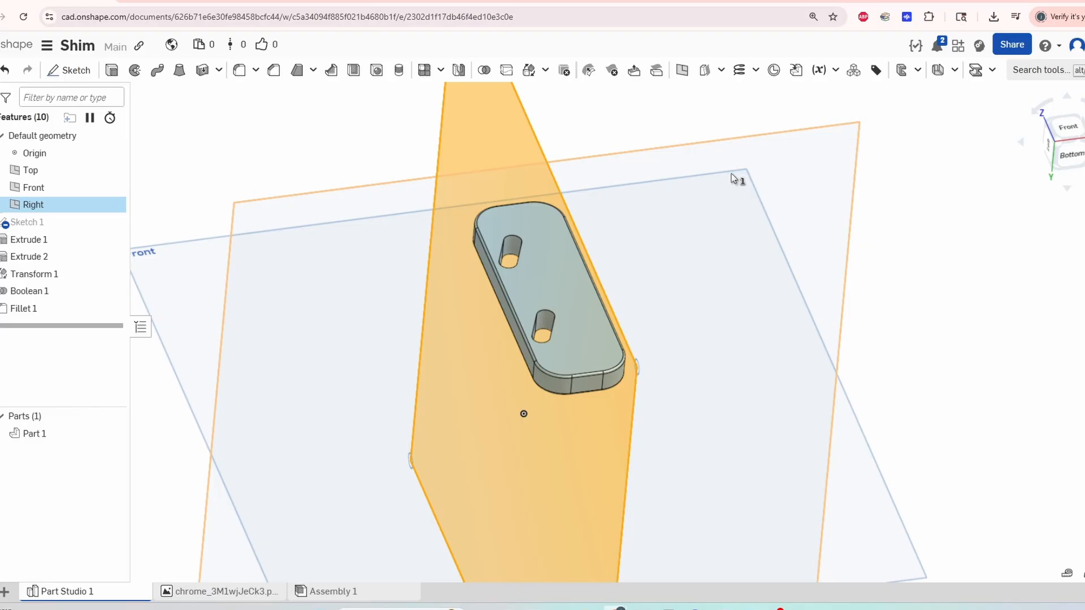
click(792, 269)
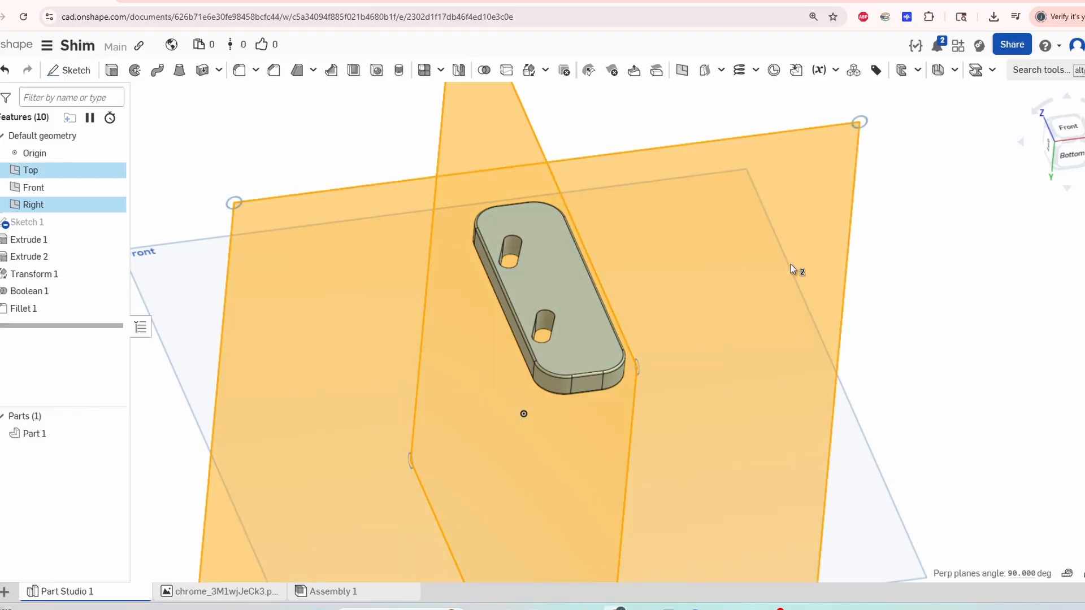
click(850, 401)
key(y)
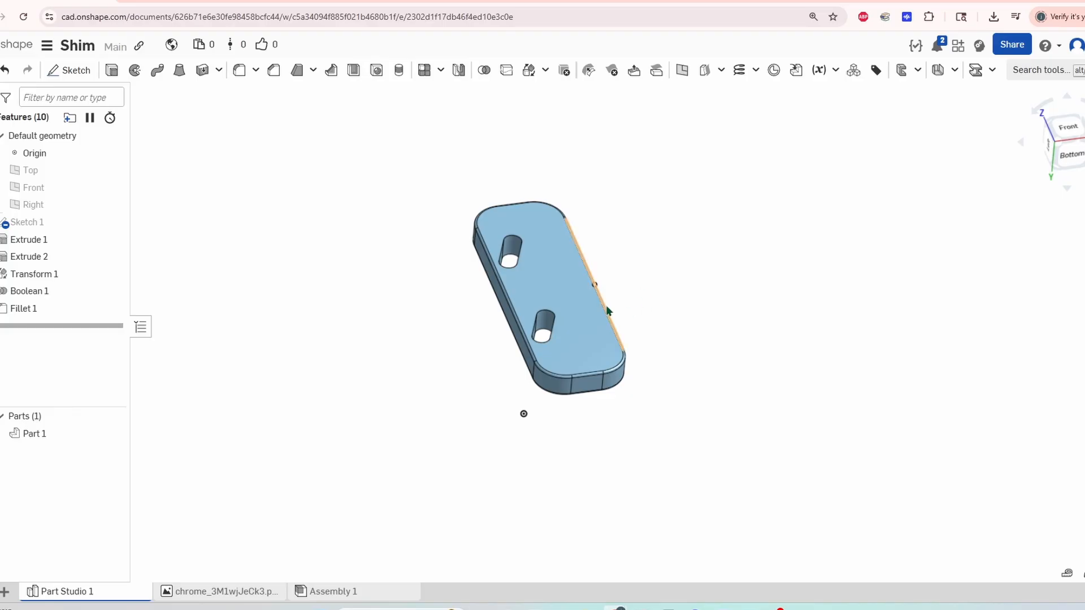
Show the shim in Front view and export Part 1 as an STL file named shim
click(1067, 132)
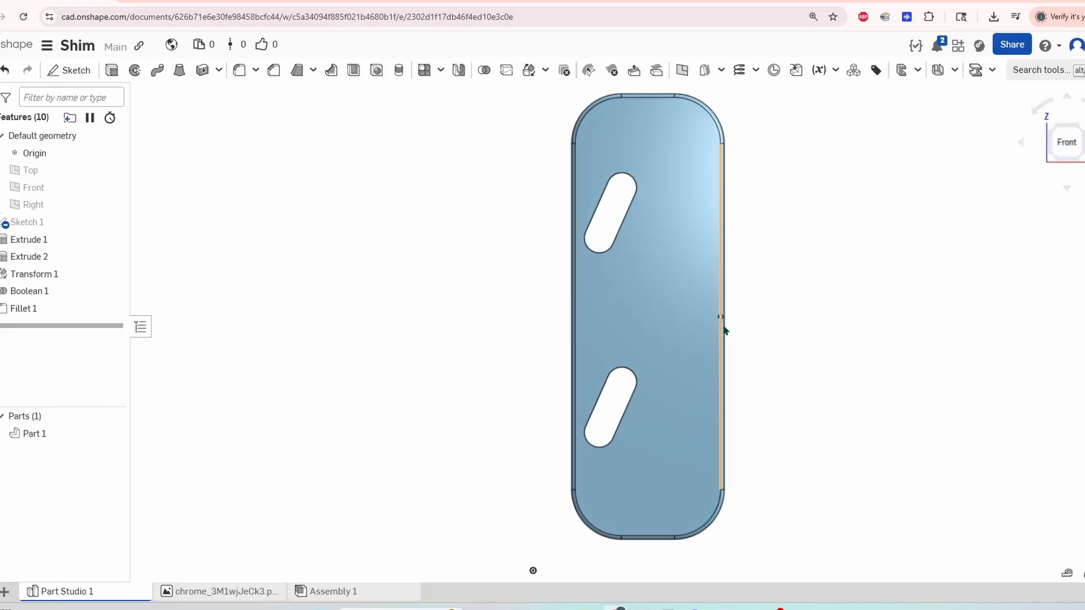
middle_drag(863, 366, 734, 347)
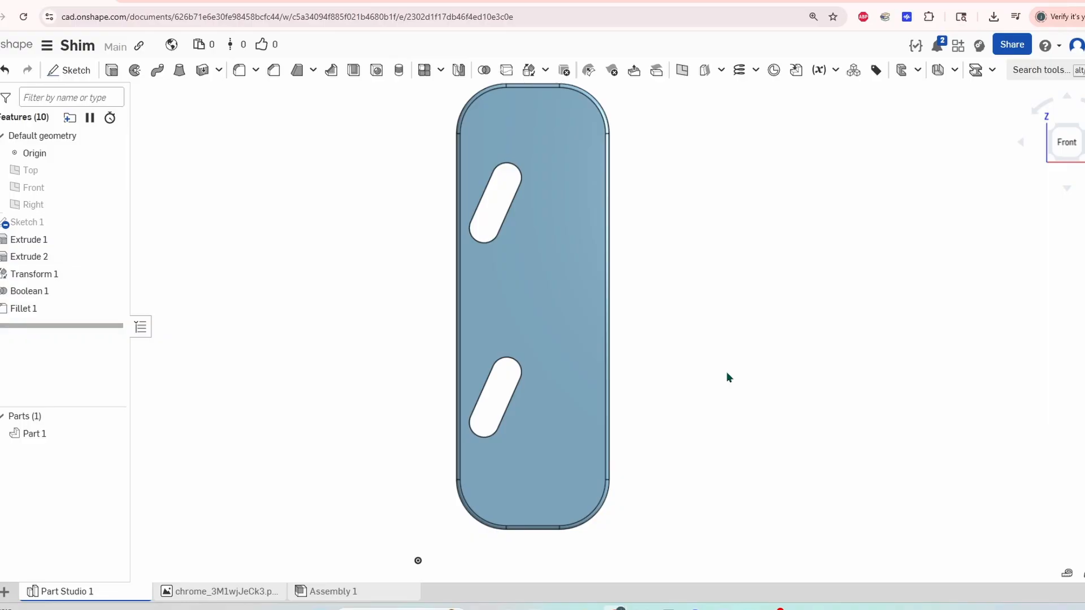
scroll(732, 350, down, 2)
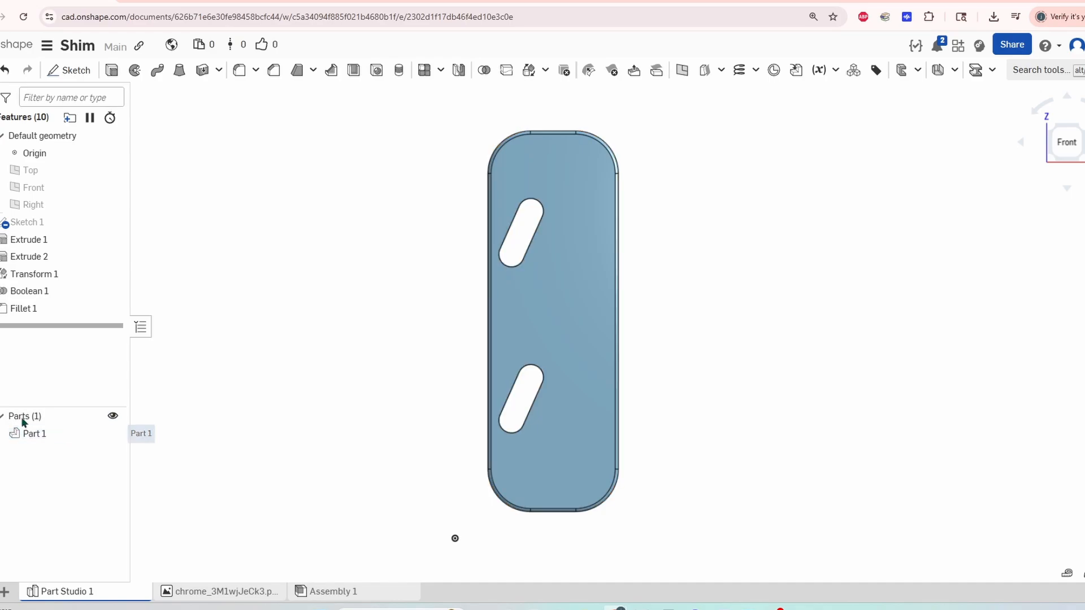
right_click(41, 431)
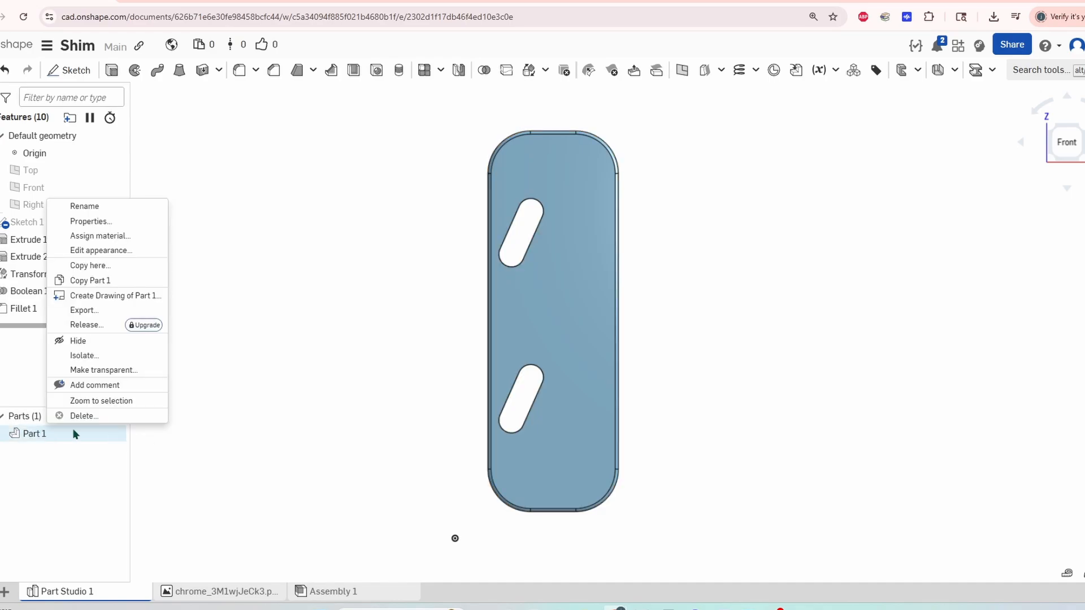
click(97, 311)
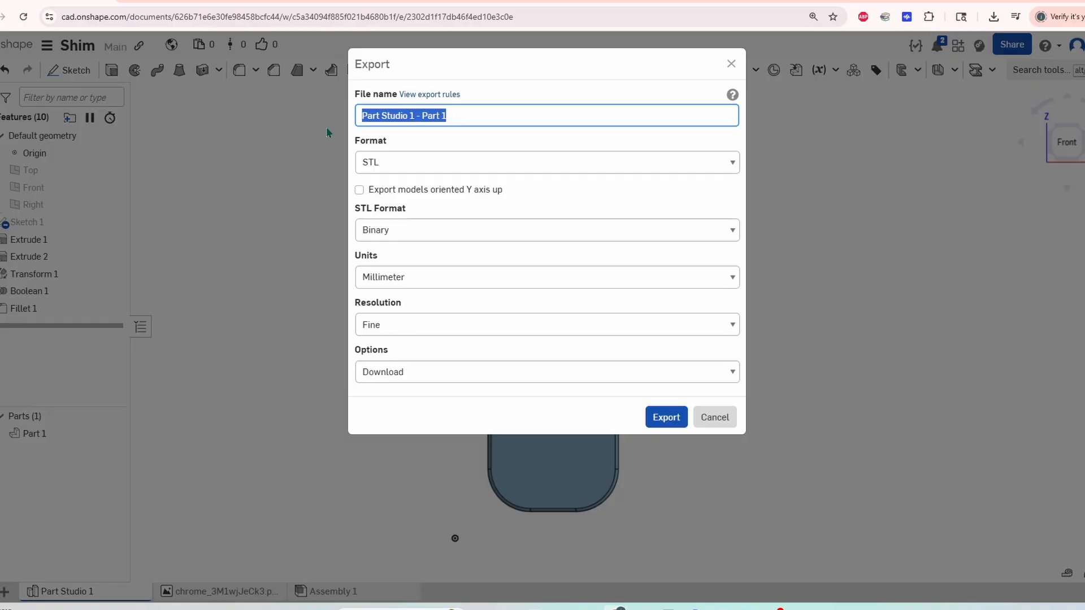
text(shim)
key(Return)
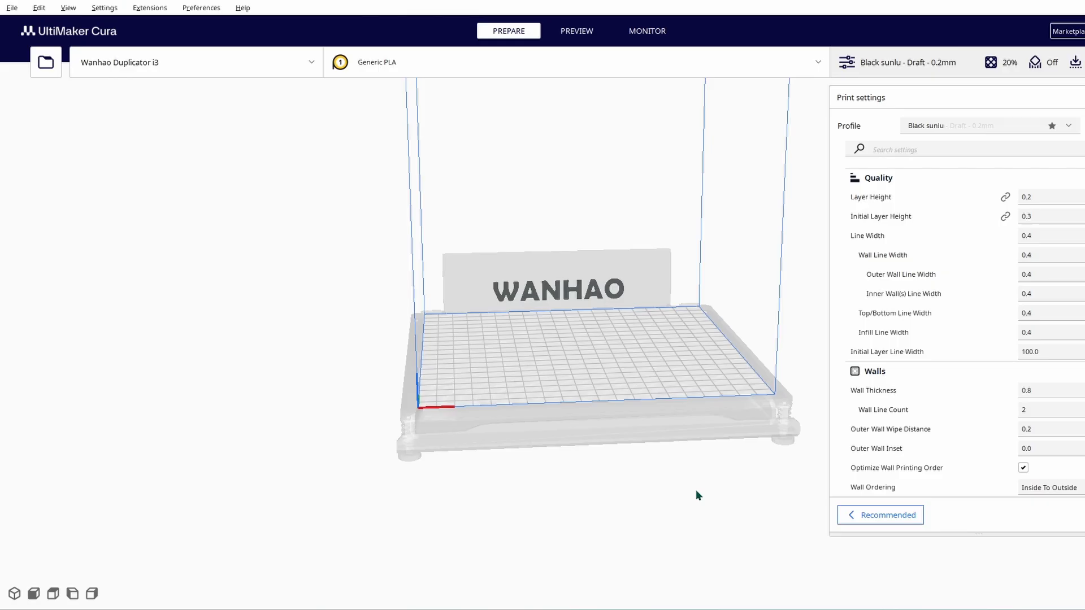
Switch to UltiMaker Cura and open shim.stl from the Downloads folder
click(13, 8)
click(22, 43)
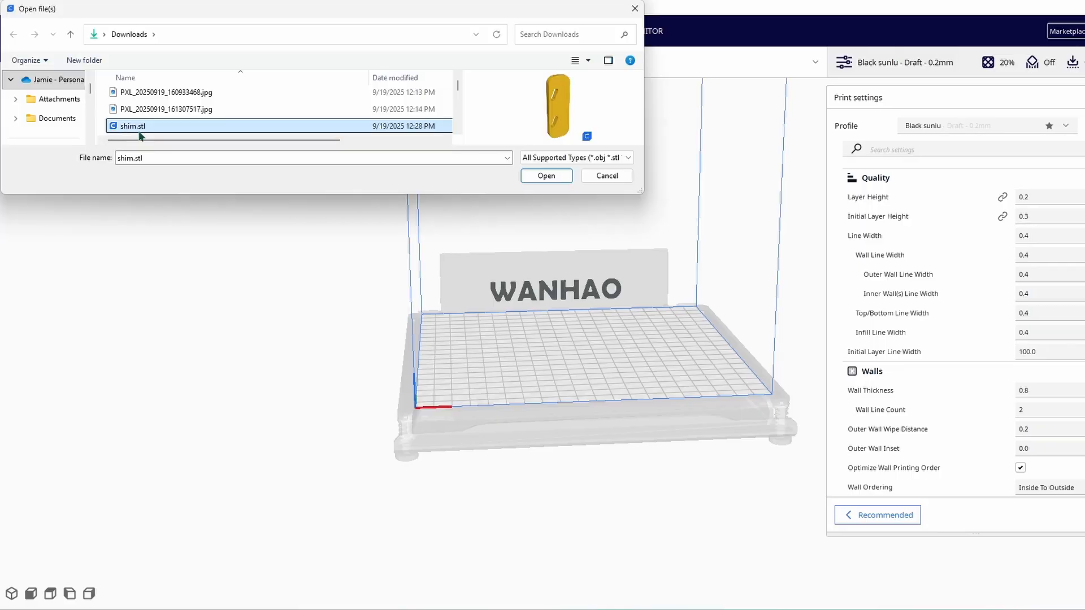
click(141, 126)
click(526, 178)
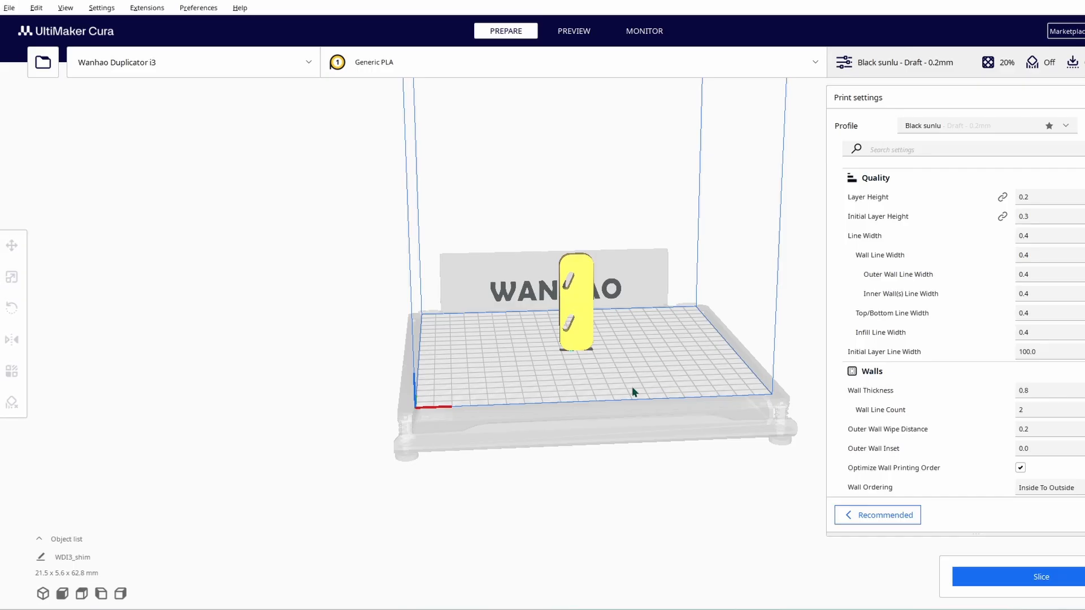
Rotate the upright shim 90° about the X axis so it lies flat on the build plate
right_drag(642, 391, 756, 271)
click(575, 293)
click(23, 307)
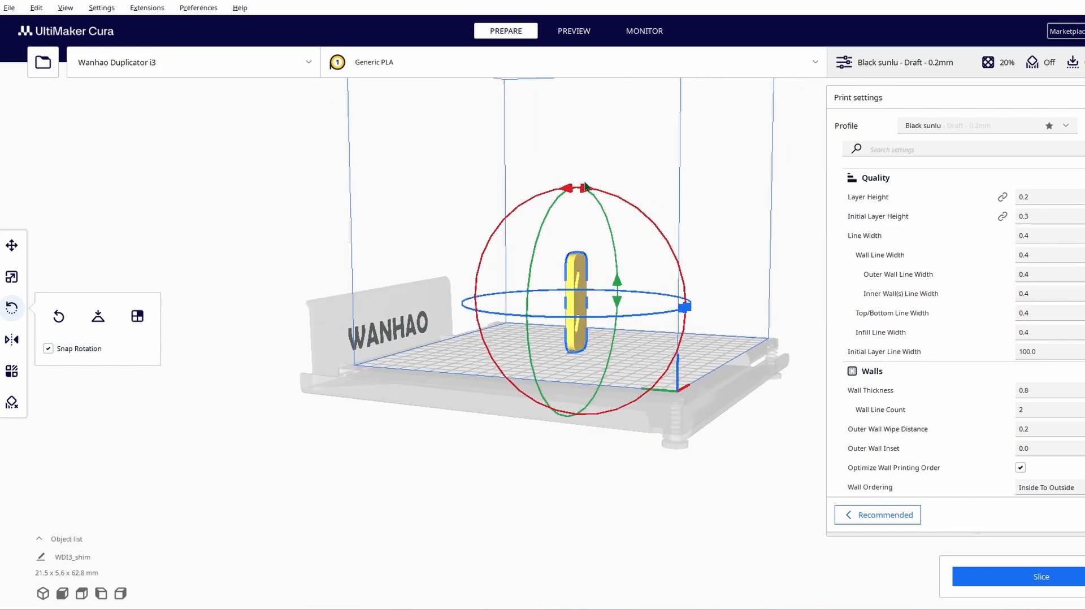
drag(585, 187, 761, 384)
right_drag(578, 248, 579, 362)
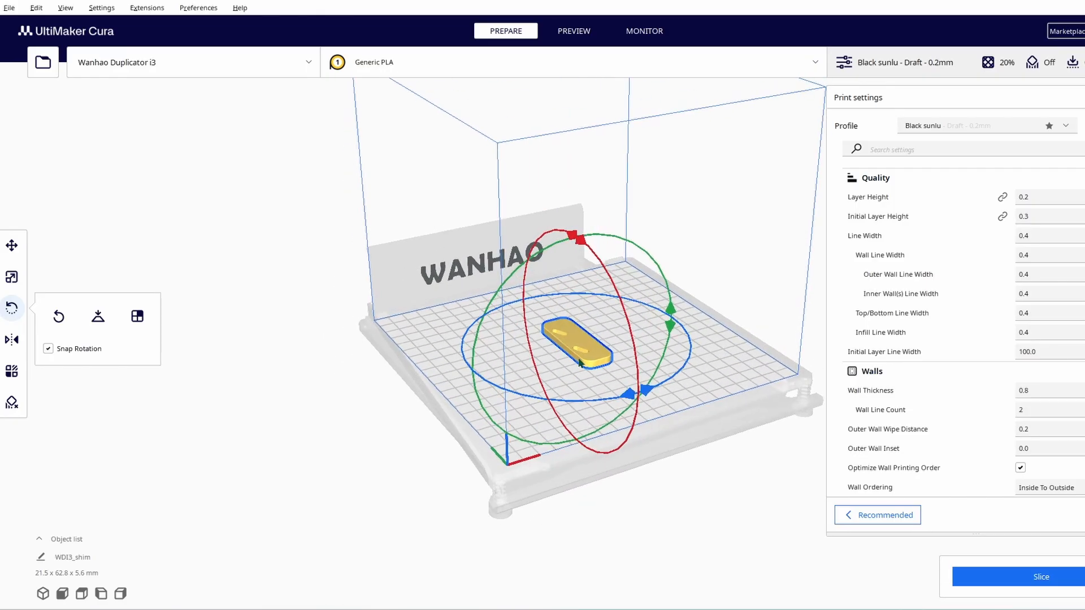
right_drag(715, 484, 666, 469)
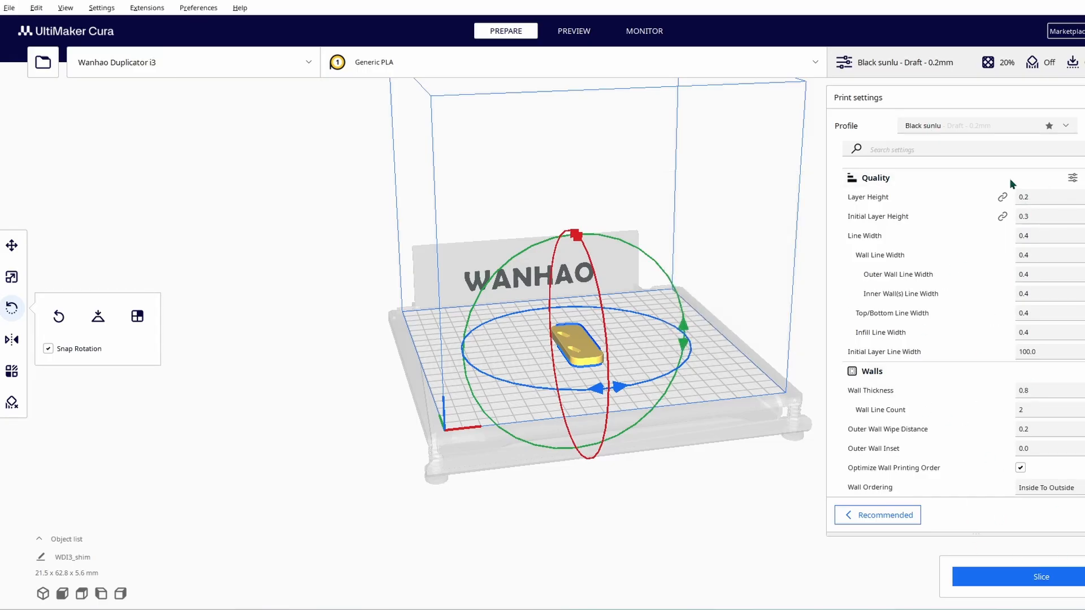
Slice the shim and save the result as WDI3_shim.gcode in the Downloads folder
click(1042, 578)
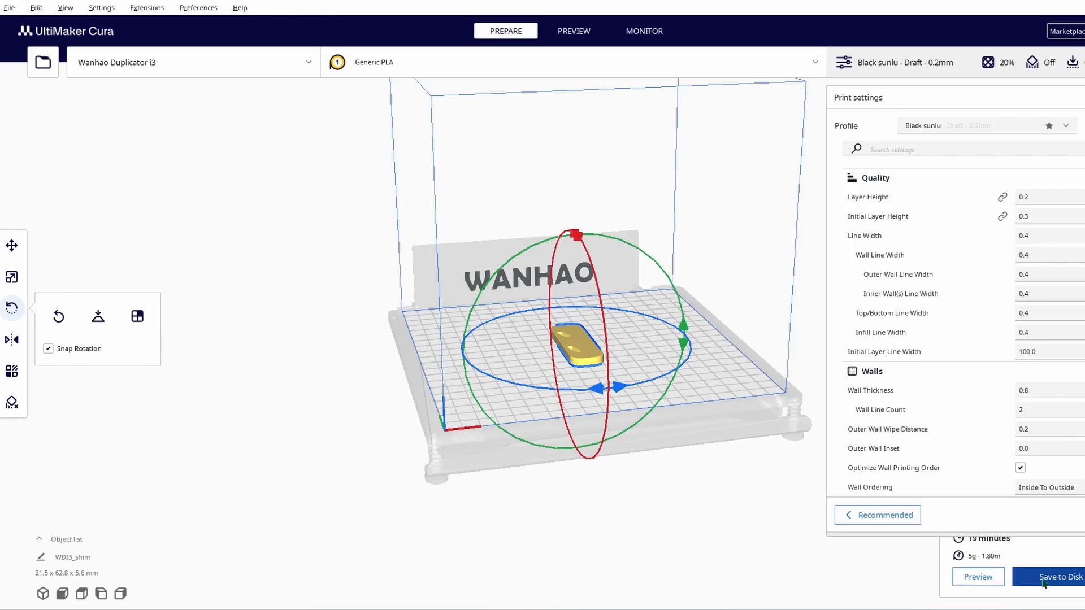
click(1043, 581)
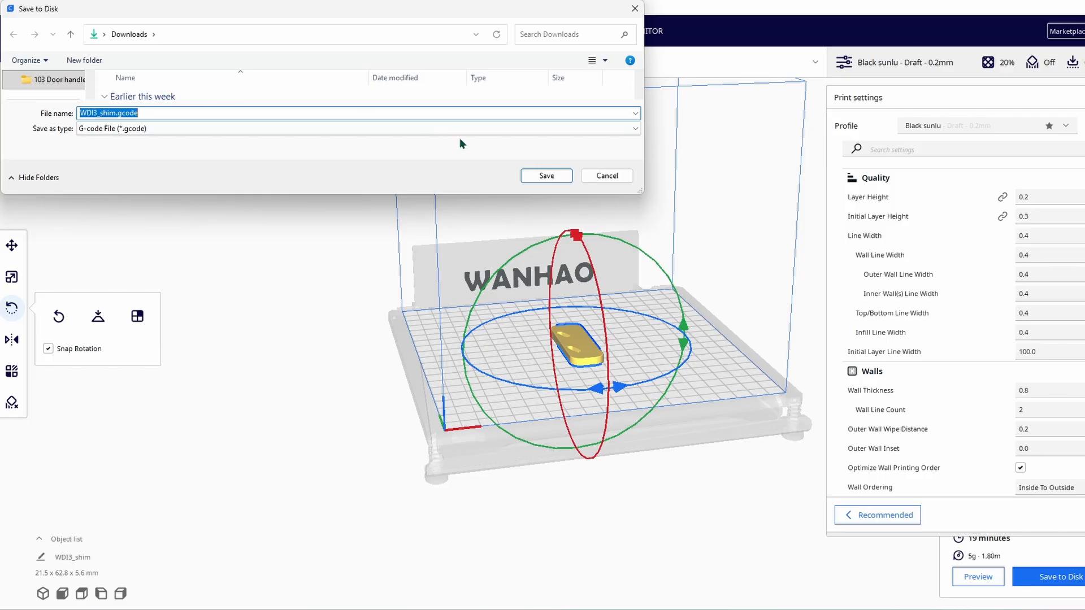
click(547, 175)
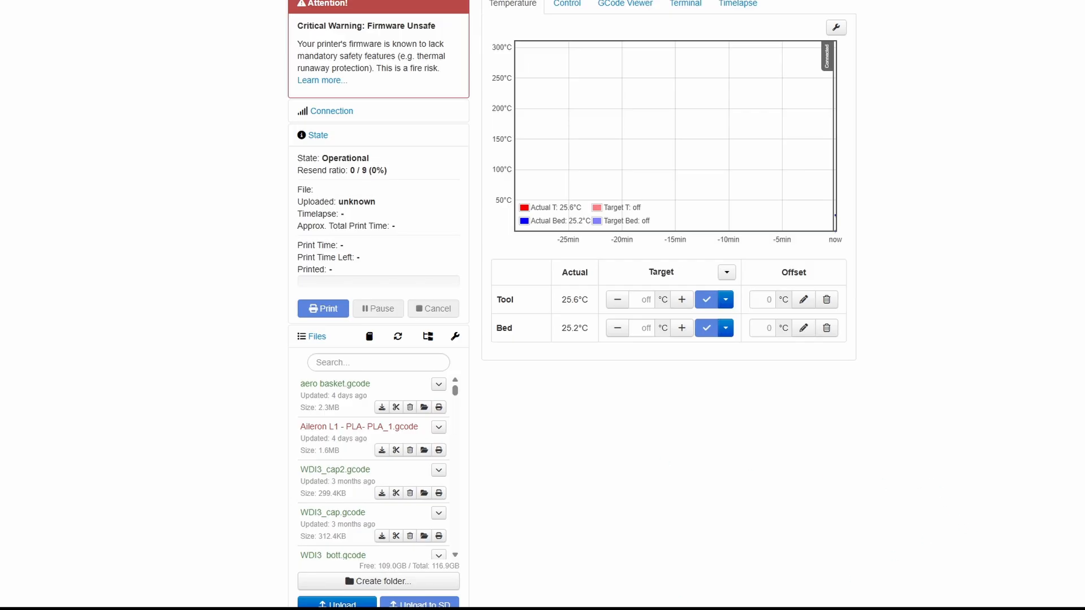
Switch to the OctoPrint page and upload WDI3_shim.gcode to the printer's files
mouse_move(334, 602)
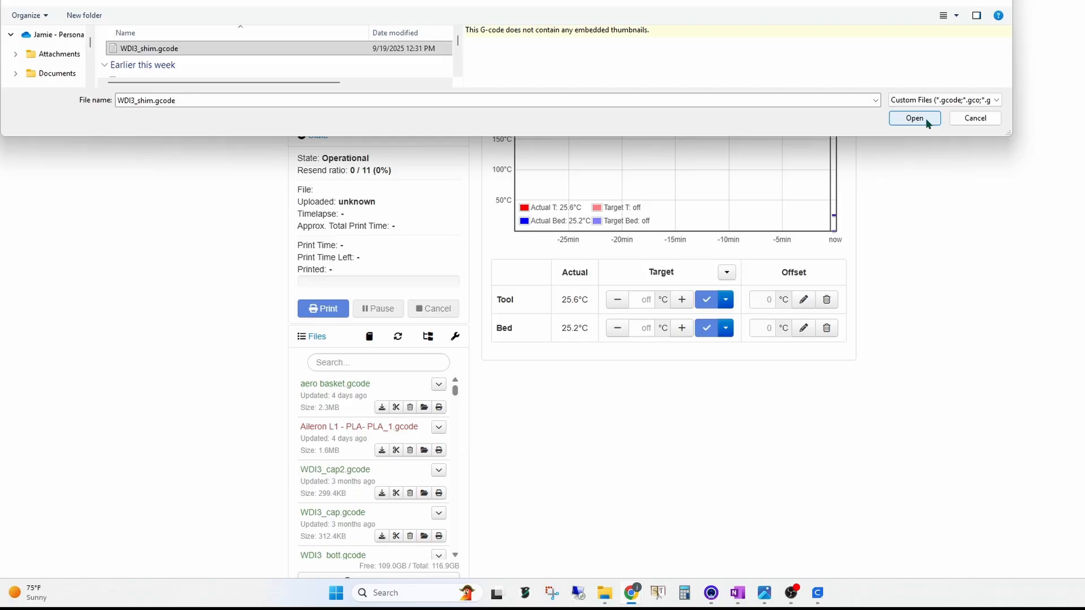
click(912, 120)
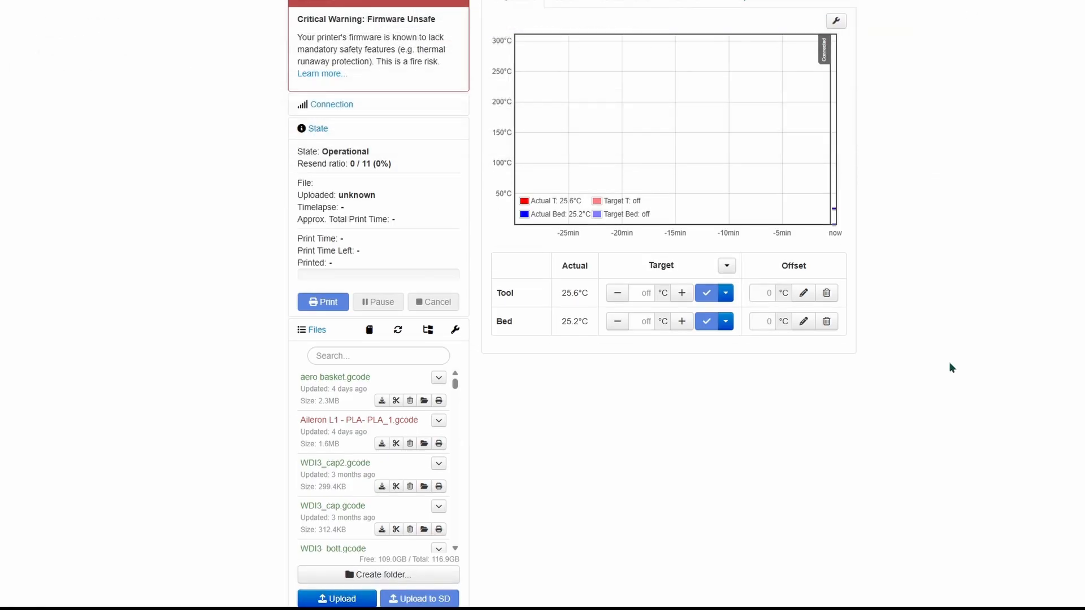